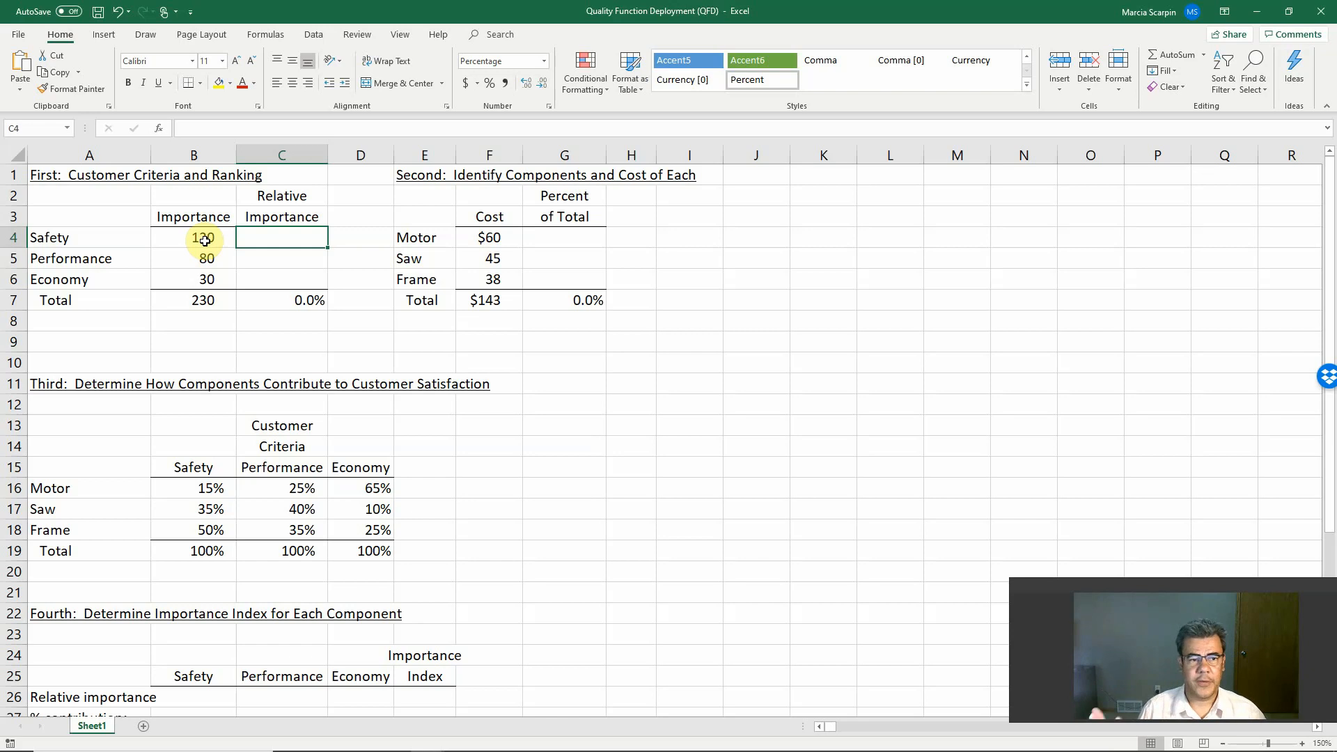
Calculate Safety's relative importance in C4 by dividing B4 by the fixed total, using the formula +B4/$B$7
{"action": "left_click", "coordinate": [199, 232]}
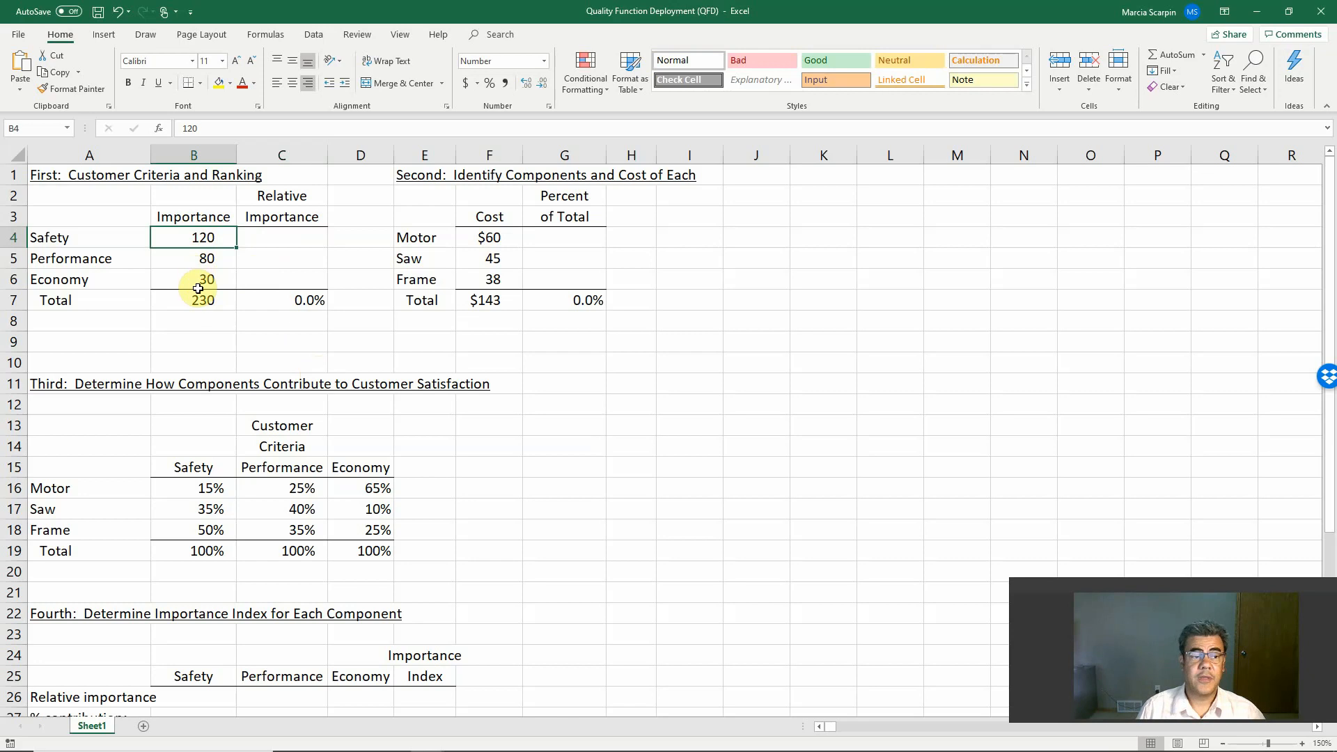
{"action": "left_click", "coordinate": [201, 281]}
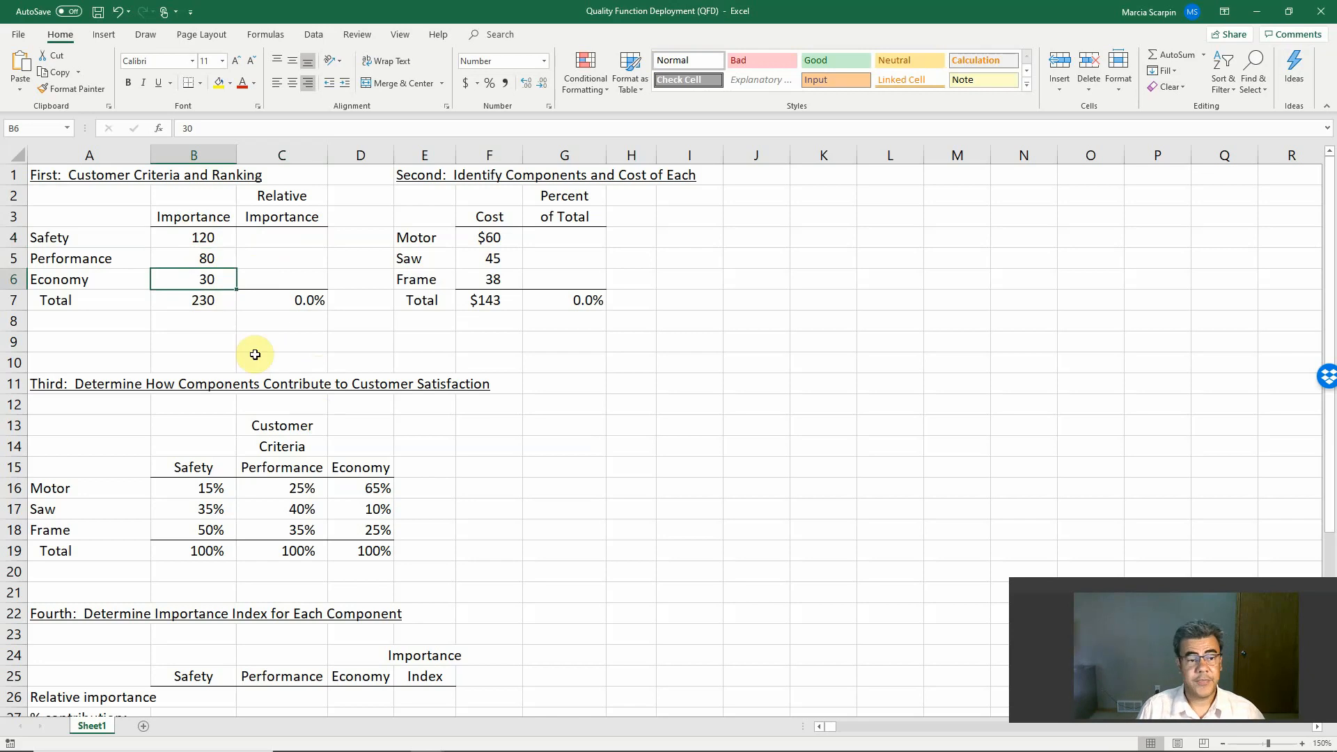
{"action": "left_click", "coordinate": [205, 301]}
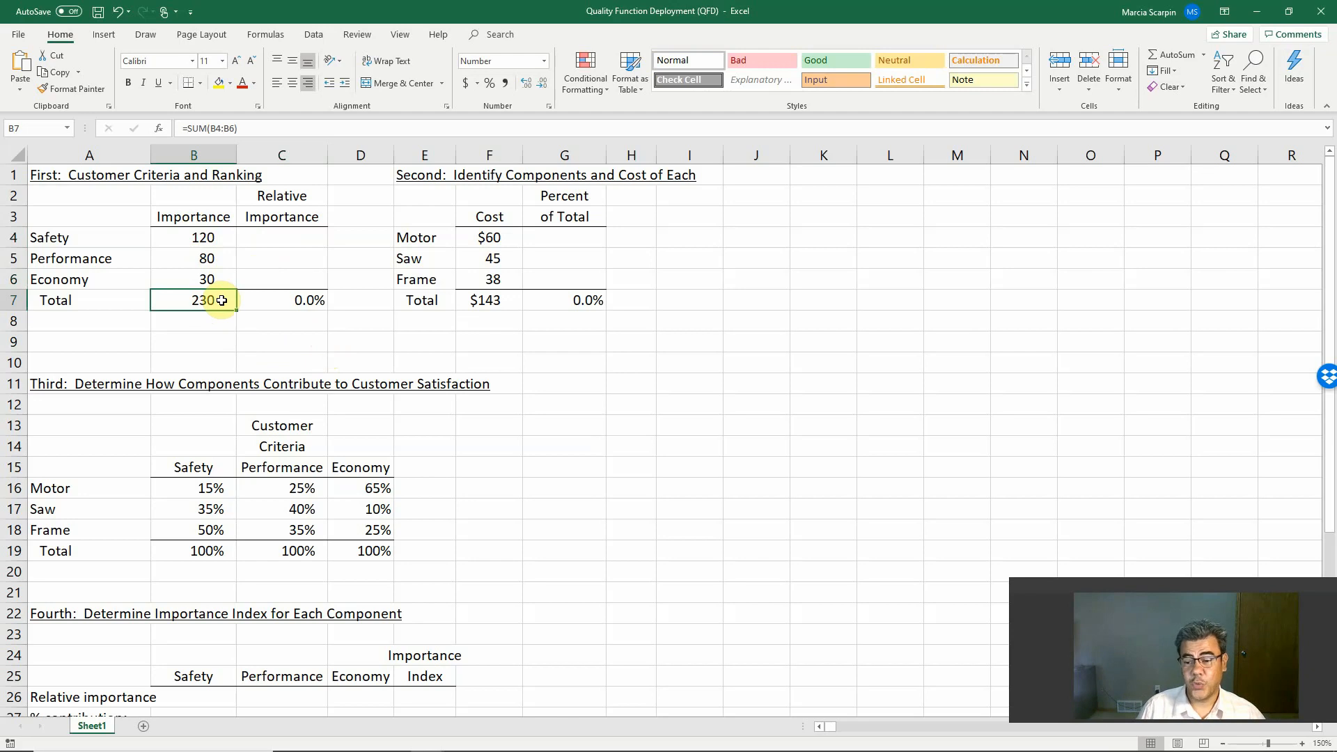
{"action": "left_click", "coordinate": [268, 235]}
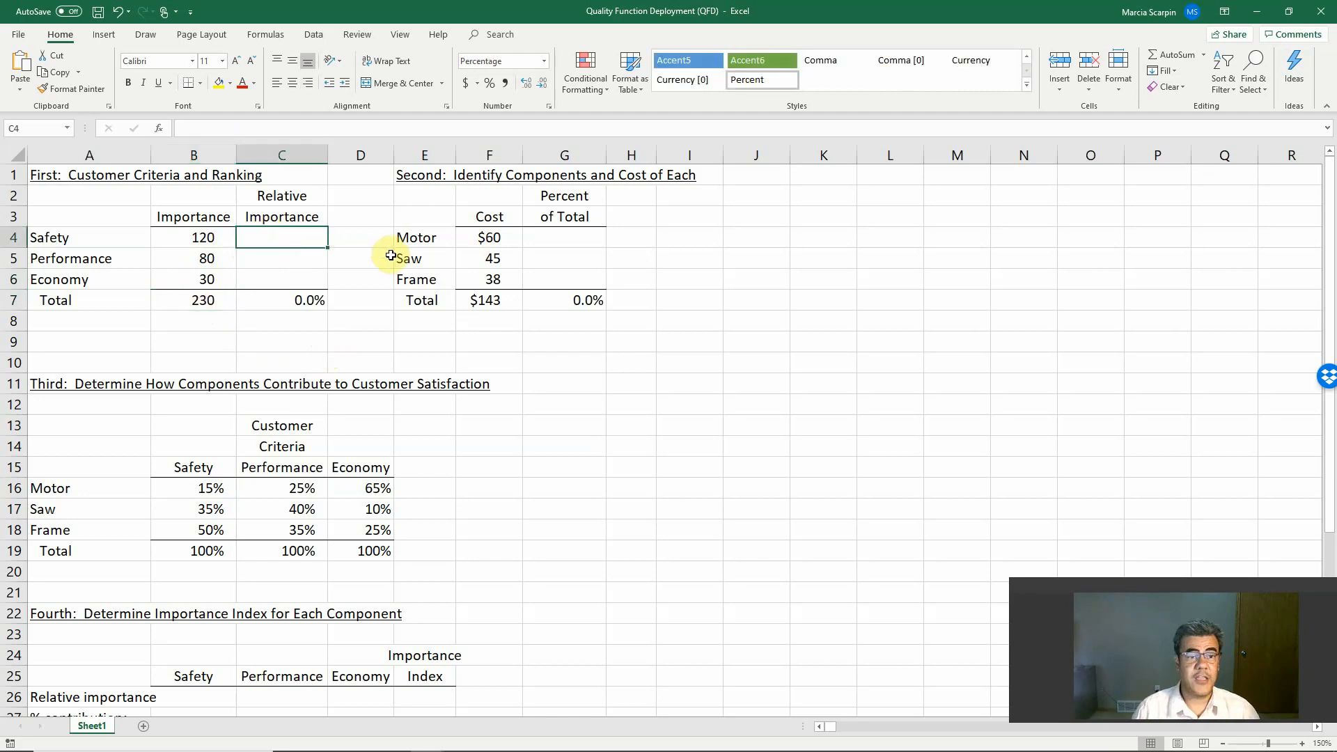
{"action": "type", "text": "+"}
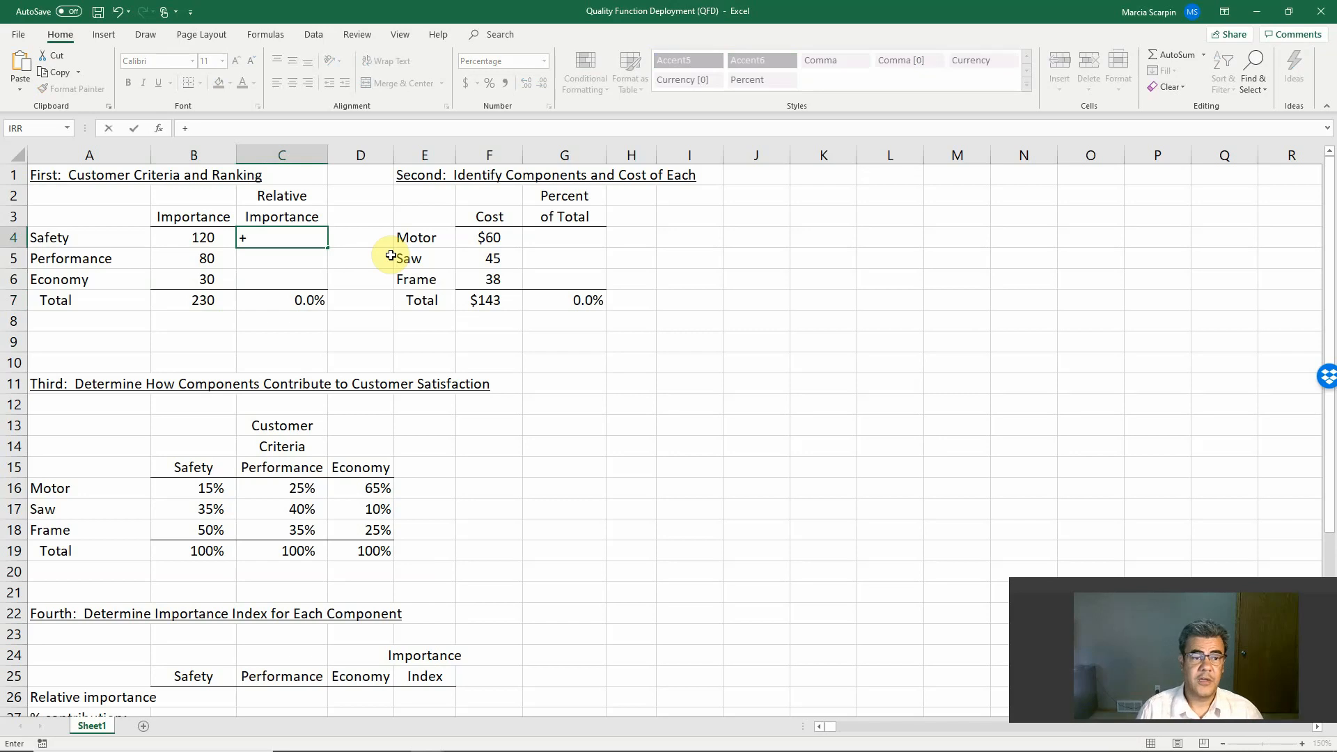
{"action": "key", "text": "Left"}
{"action": "type", "text": "/"}
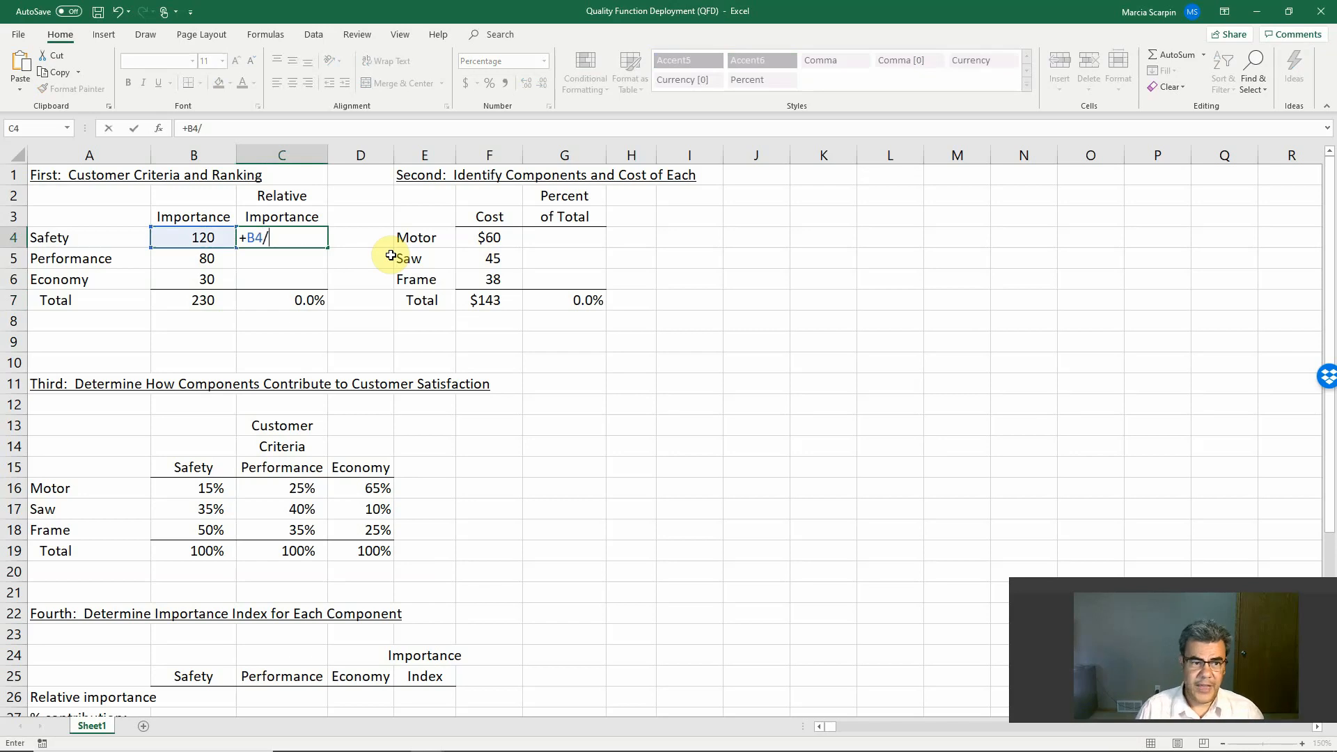
{"action": "key", "text": "Down"}
{"action": "key", "text": "Down"}
{"action": "key", "text": "Down"}
{"action": "key", "text": "Left"}
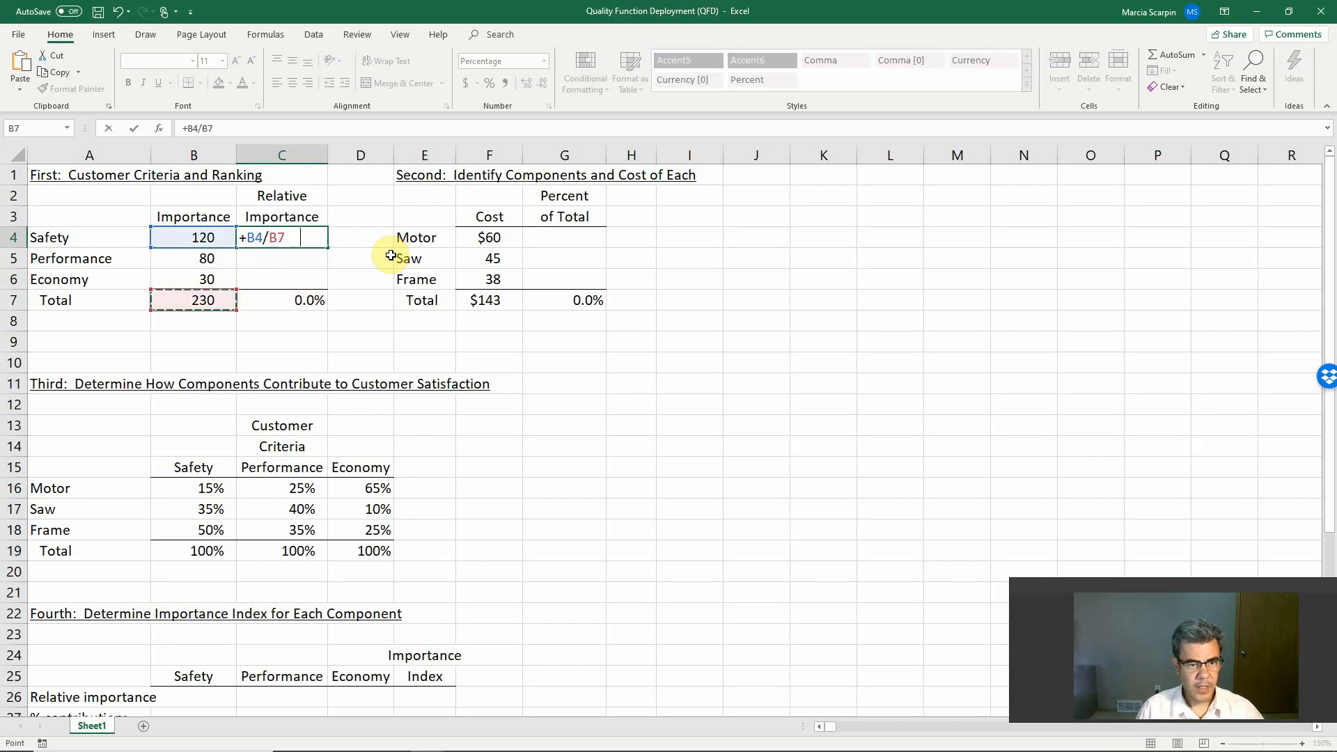
{"action": "key", "text": "F4"}
{"action": "key", "text": "Return"}
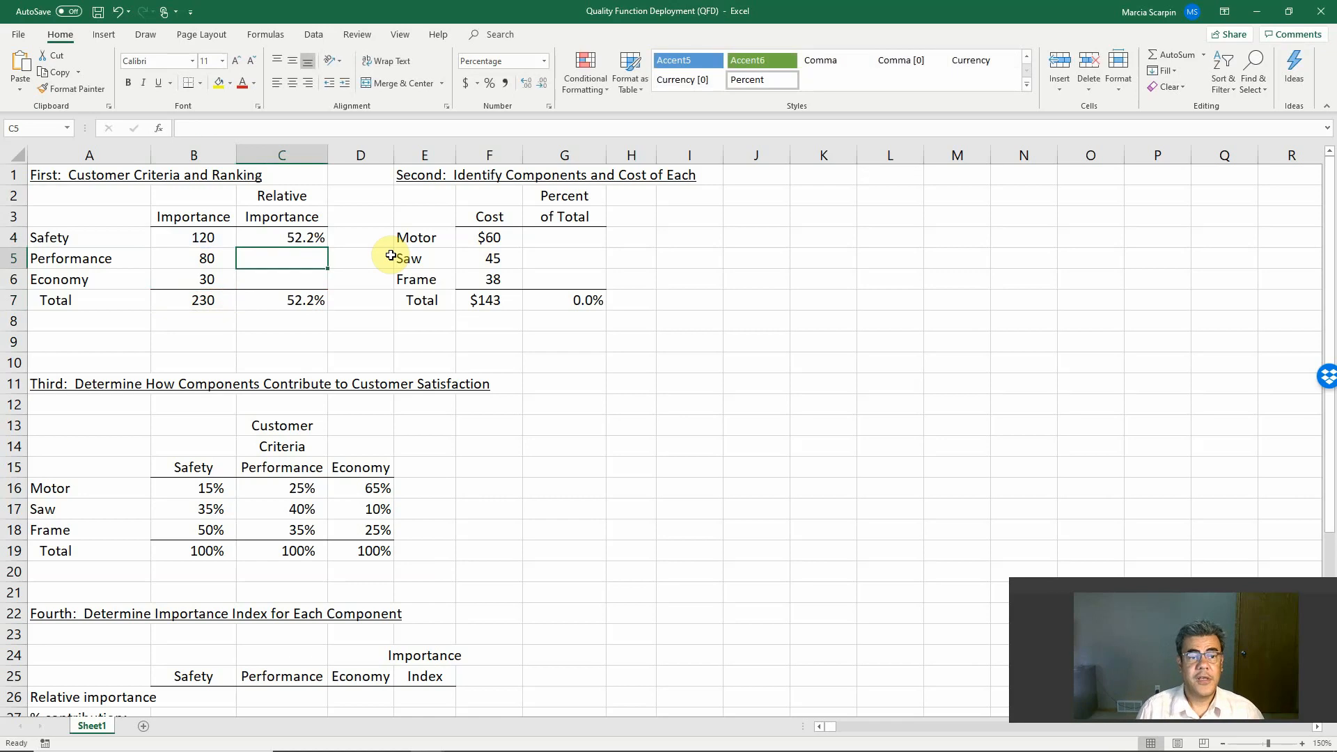
Copy the Safety relative importance formula to Performance and Economy in C5:C6, pasting formulas only
{"action": "key", "text": "Up"}
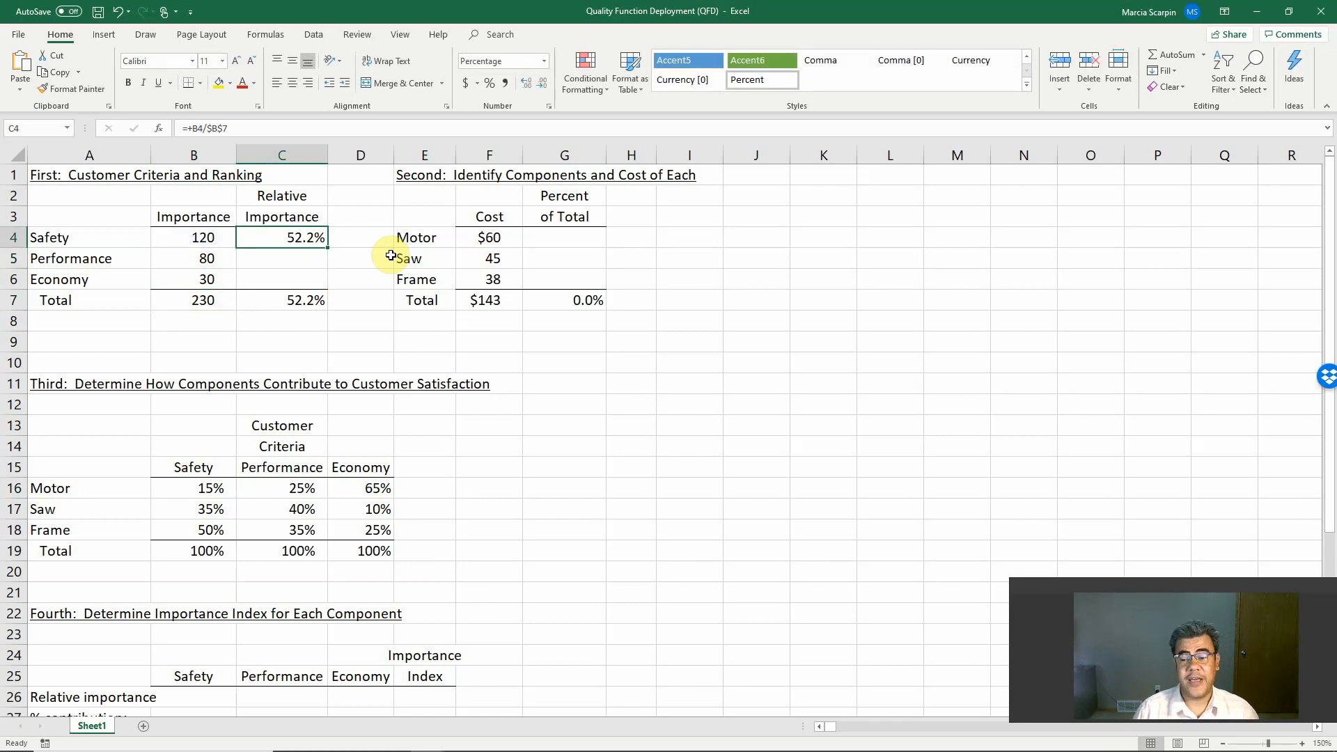
{"action": "key", "text": "ctrl+c"}
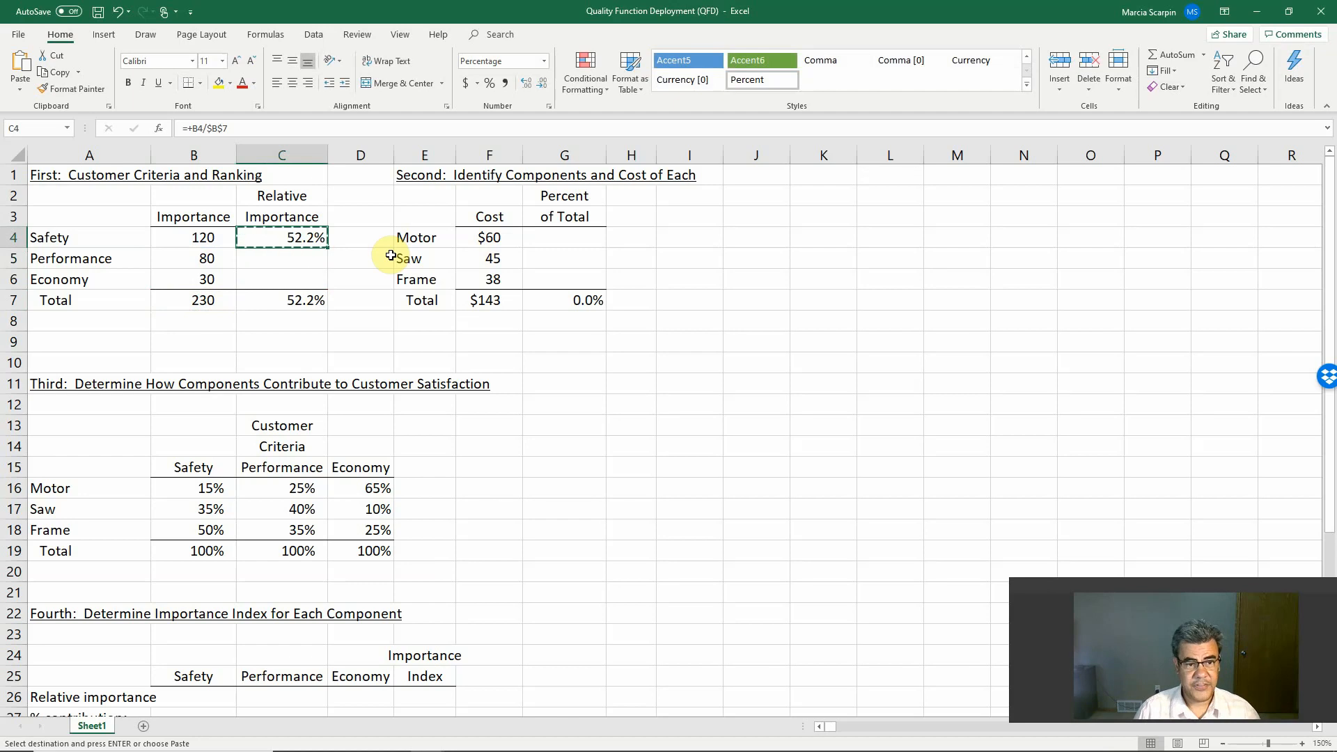
{"action": "key", "text": "shift+Down"}
{"action": "key", "text": "shift+Down"}
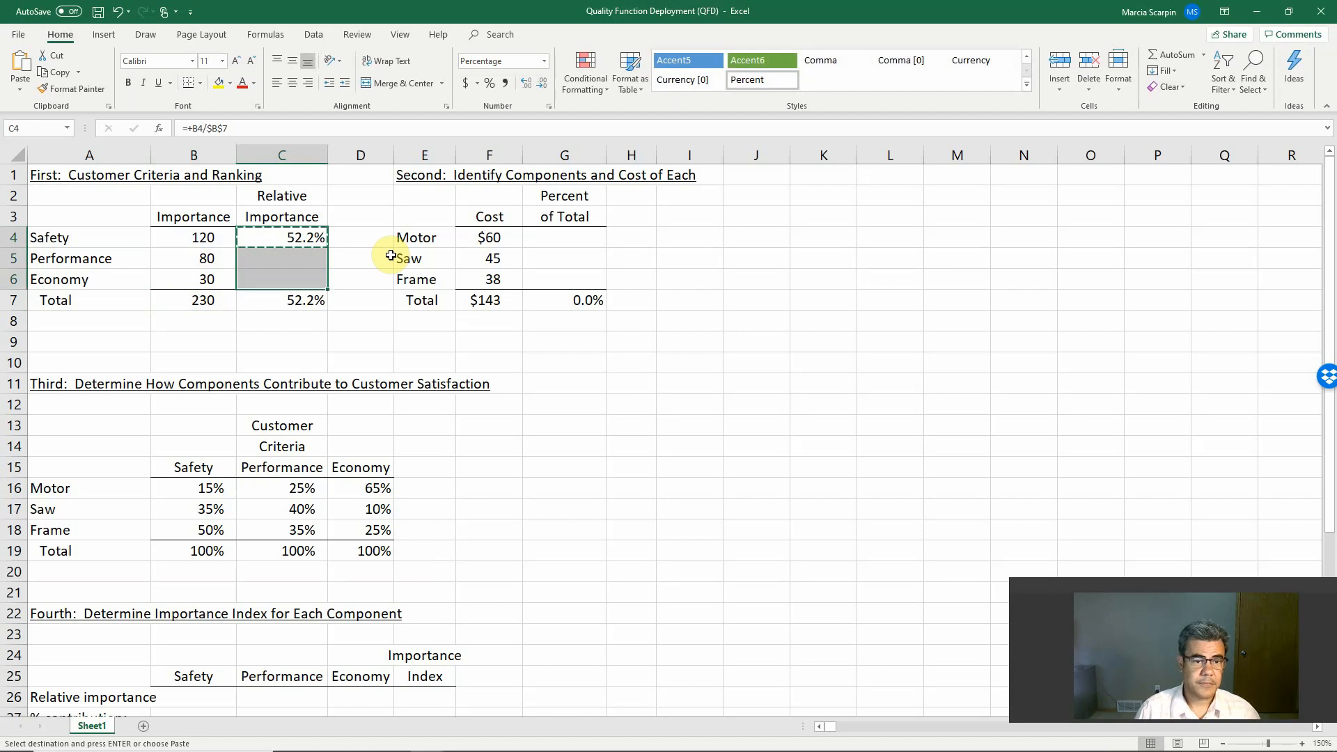
{"action": "right_click", "coordinate": [294, 259]}
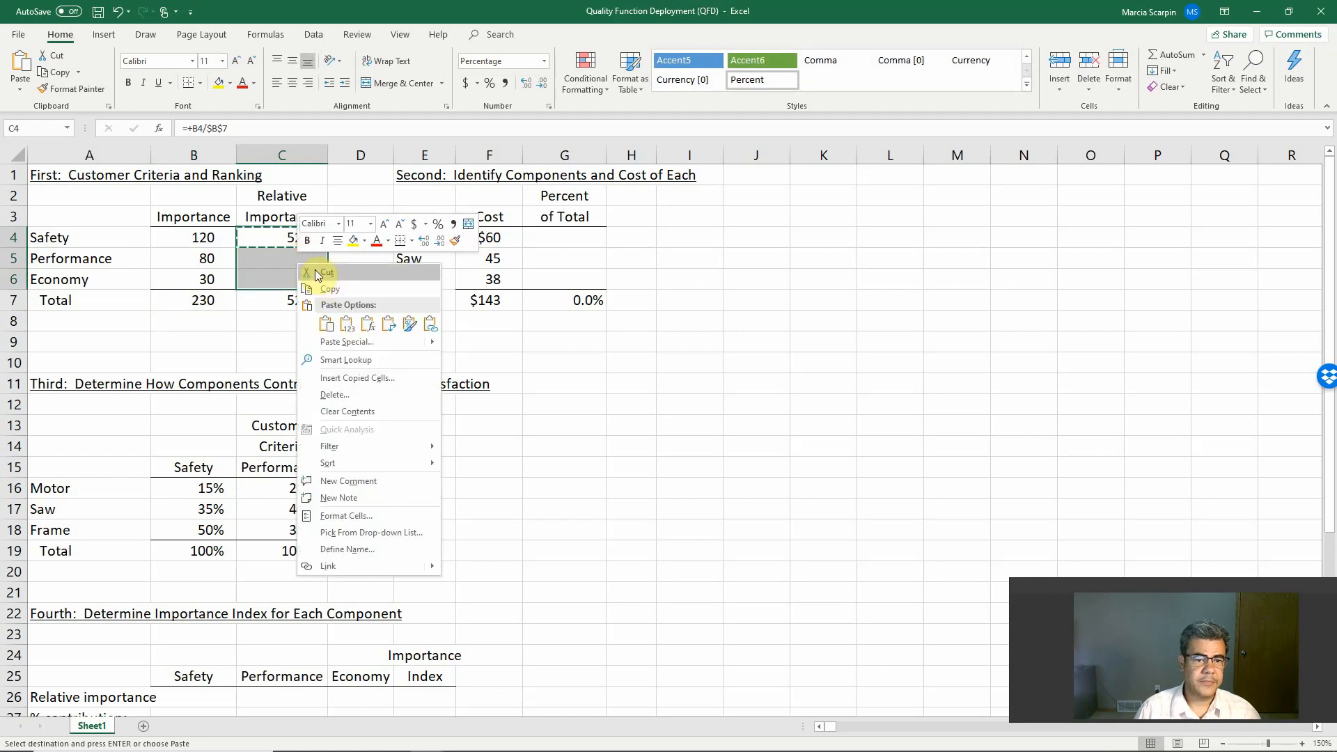
{"action": "left_click", "coordinate": [367, 322]}
{"action": "left_click", "coordinate": [369, 337]}
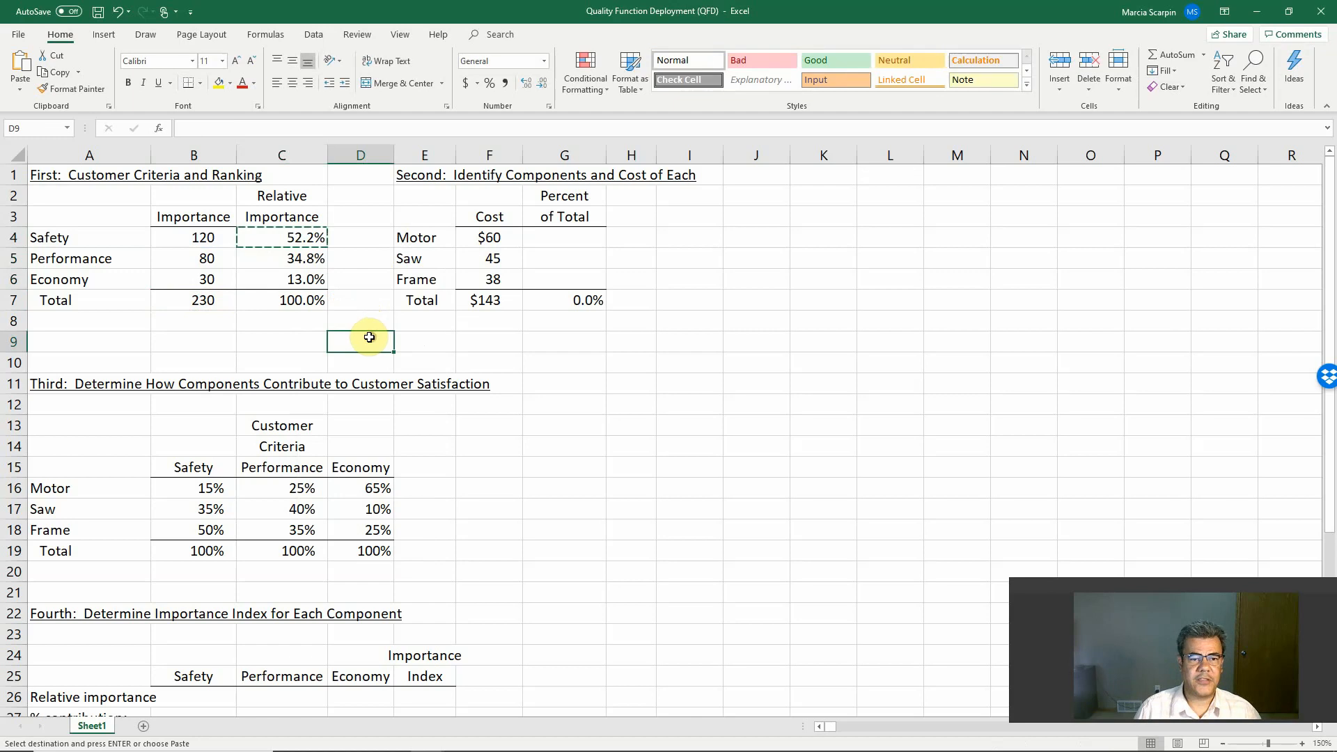
{"action": "left_click", "coordinate": [303, 296]}
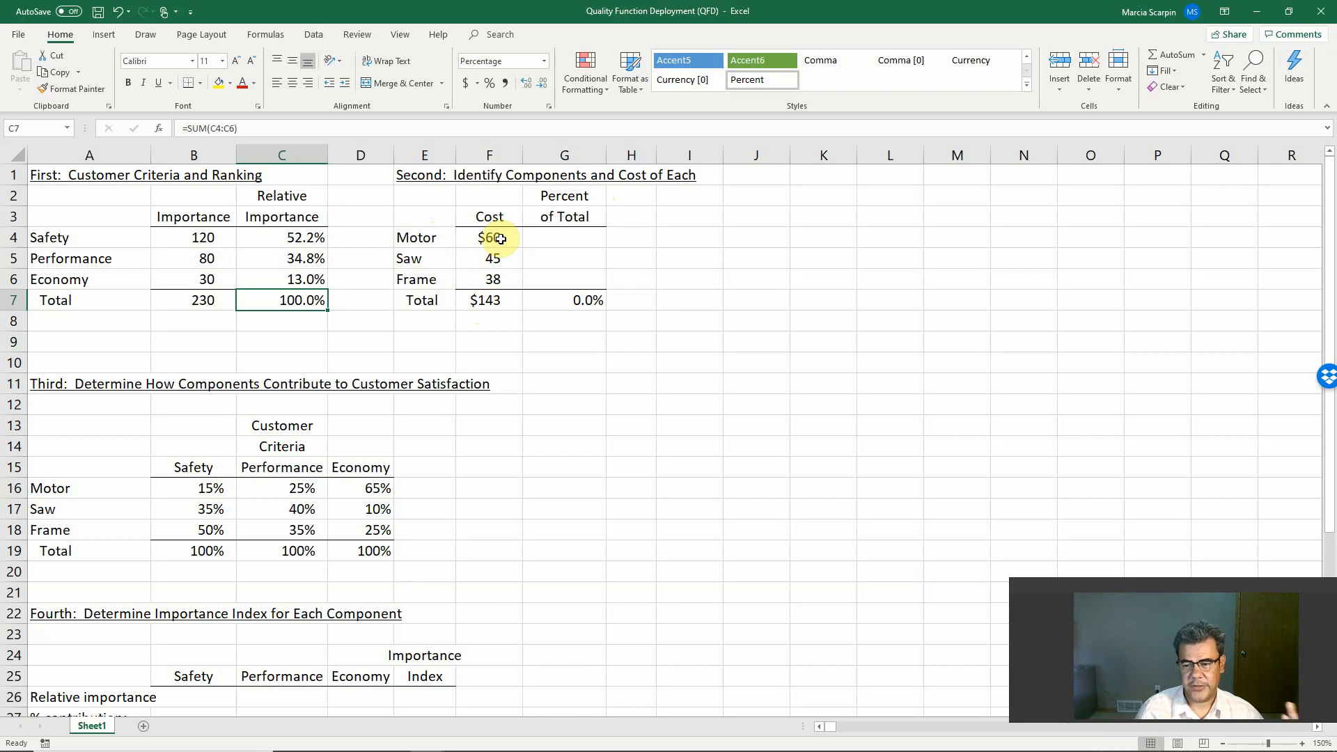
Calculate the Motor's percent of total cost in G4 with the formula +F4/$F$7, keeping the total reference absolute
{"action": "left_click", "coordinate": [484, 260]}
{"action": "left_click", "coordinate": [492, 278]}
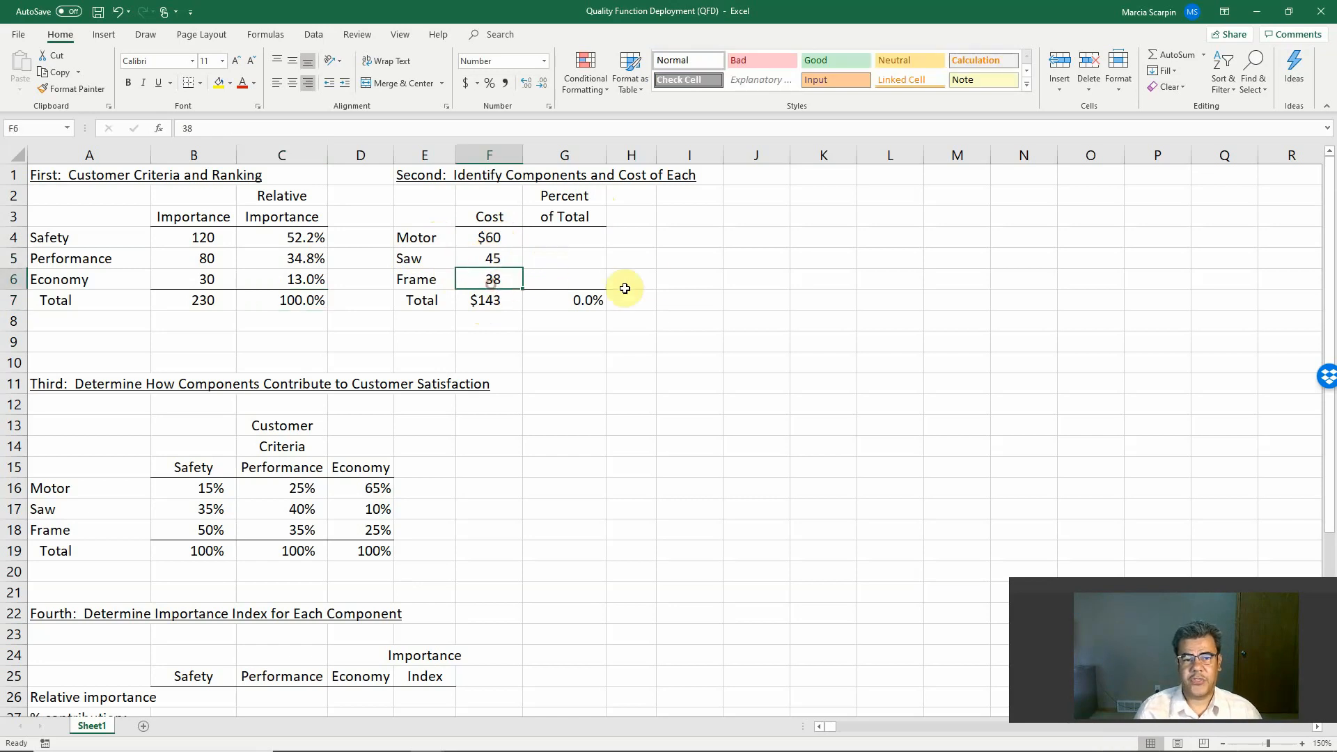
{"action": "left_click", "coordinate": [567, 239]}
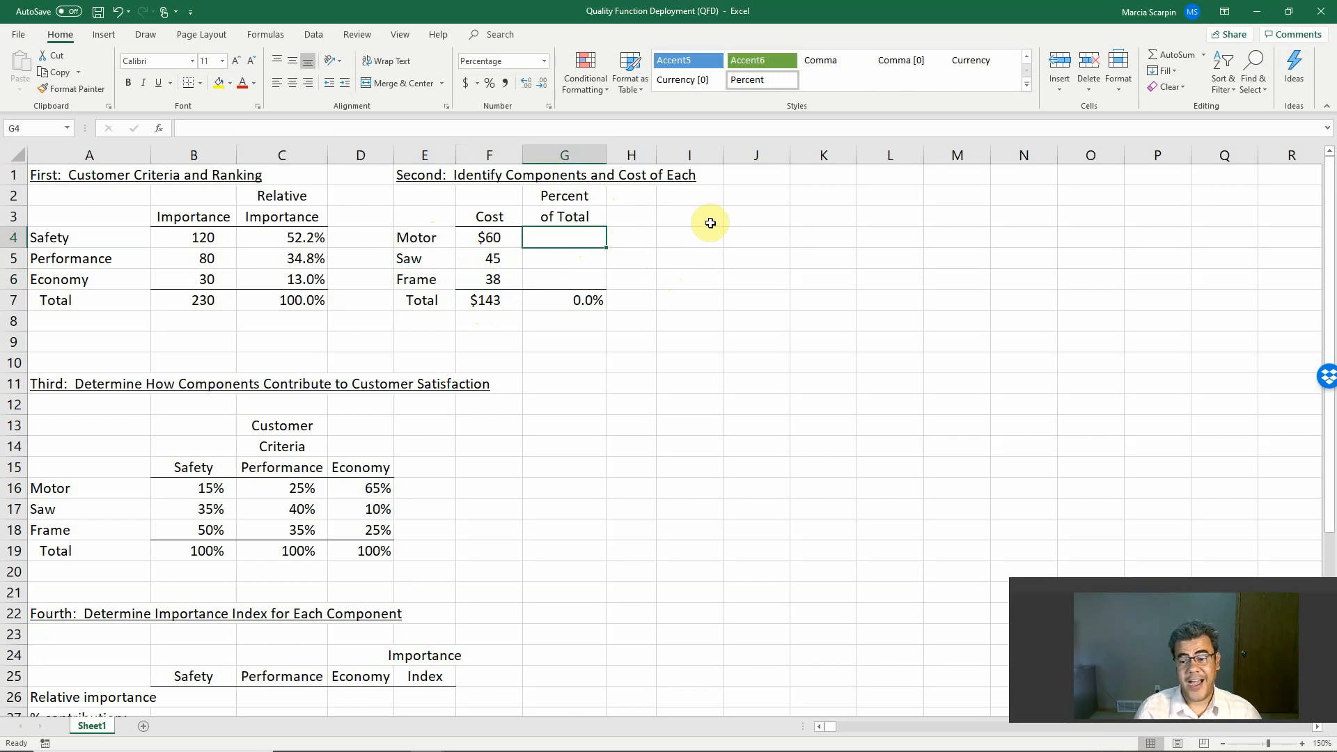
{"action": "type", "text": "+"}
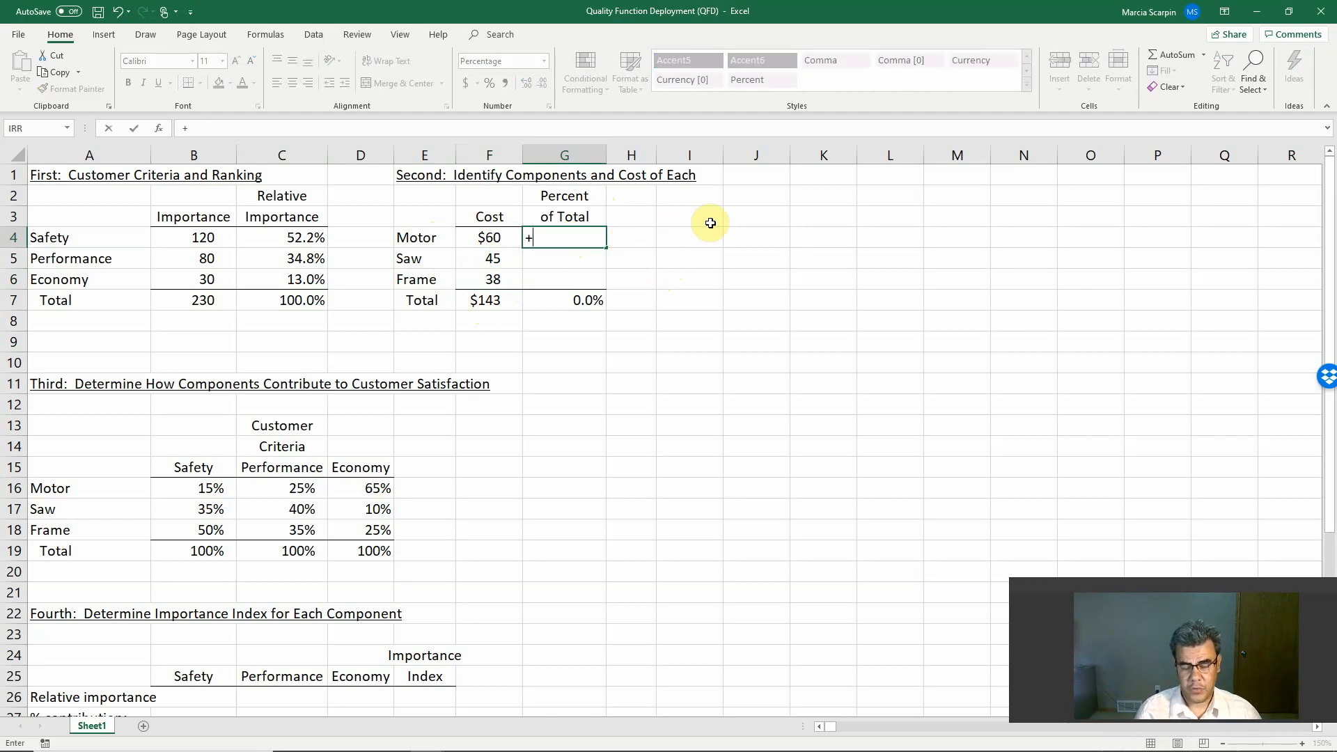
{"action": "key", "text": "Left"}
{"action": "type", "text": "/"}
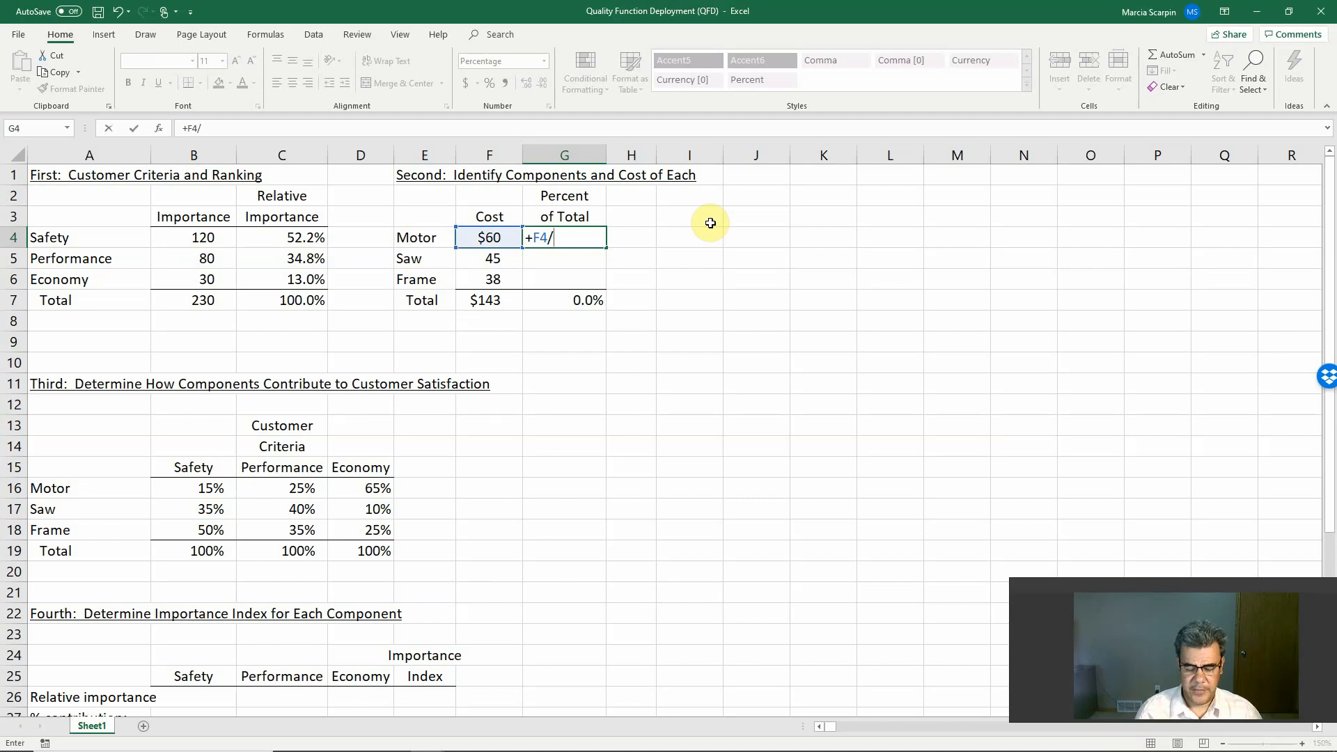
{"action": "key", "text": "Down"}
{"action": "key", "text": "Down"}
{"action": "key", "text": "Down"}
{"action": "key", "text": "Left"}
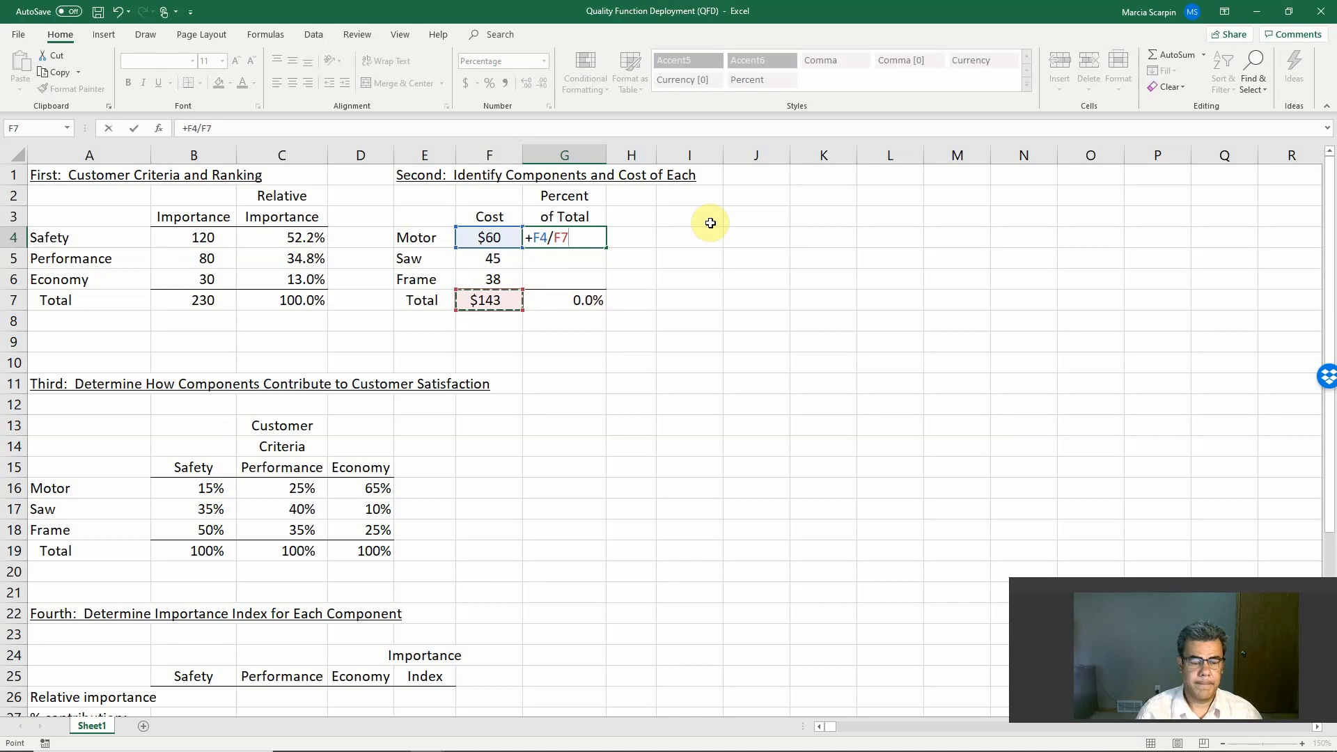
{"action": "key", "text": "F4"}
{"action": "key", "text": "ctrl+Return"}
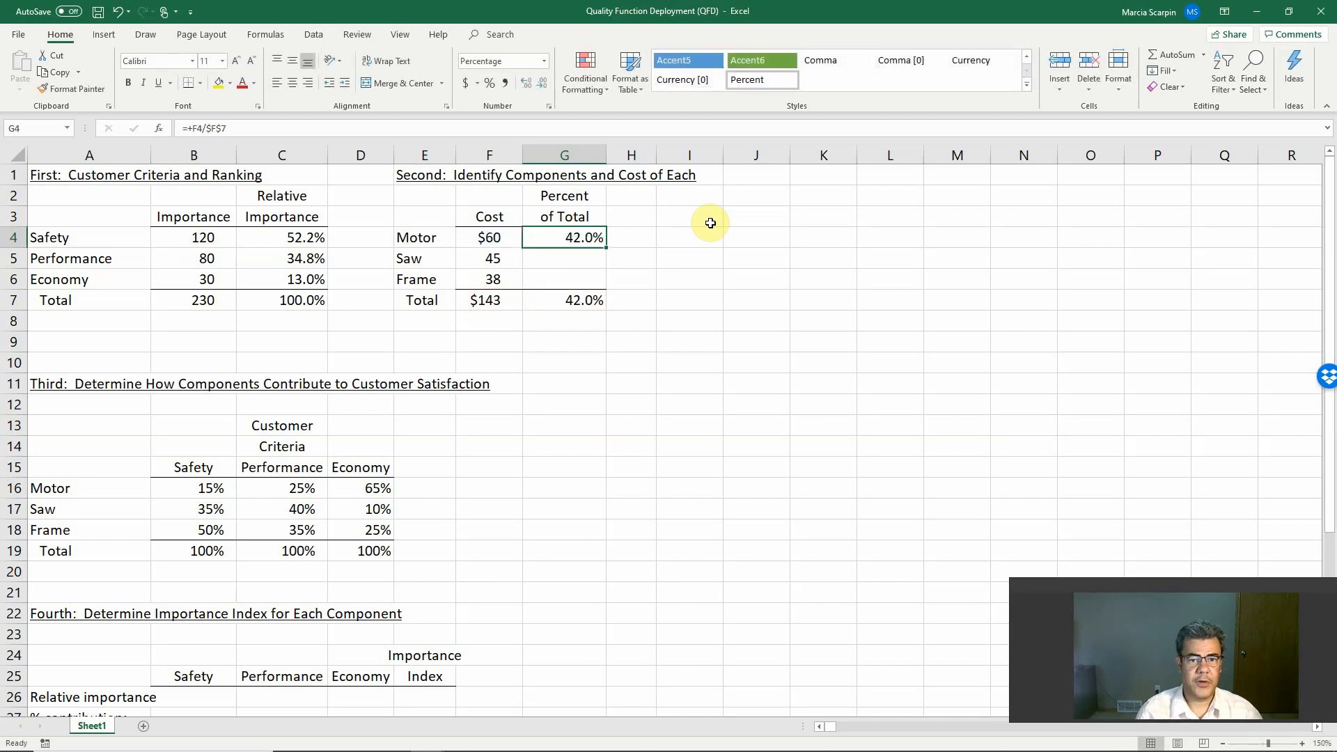
Copy the Motor's percent of total formula to Saw and Frame in G5:G6, pasting formulas only
{"action": "key", "text": "ctrl+c"}
{"action": "key", "text": "shift+Down"}
{"action": "key", "text": "shift+Down"}
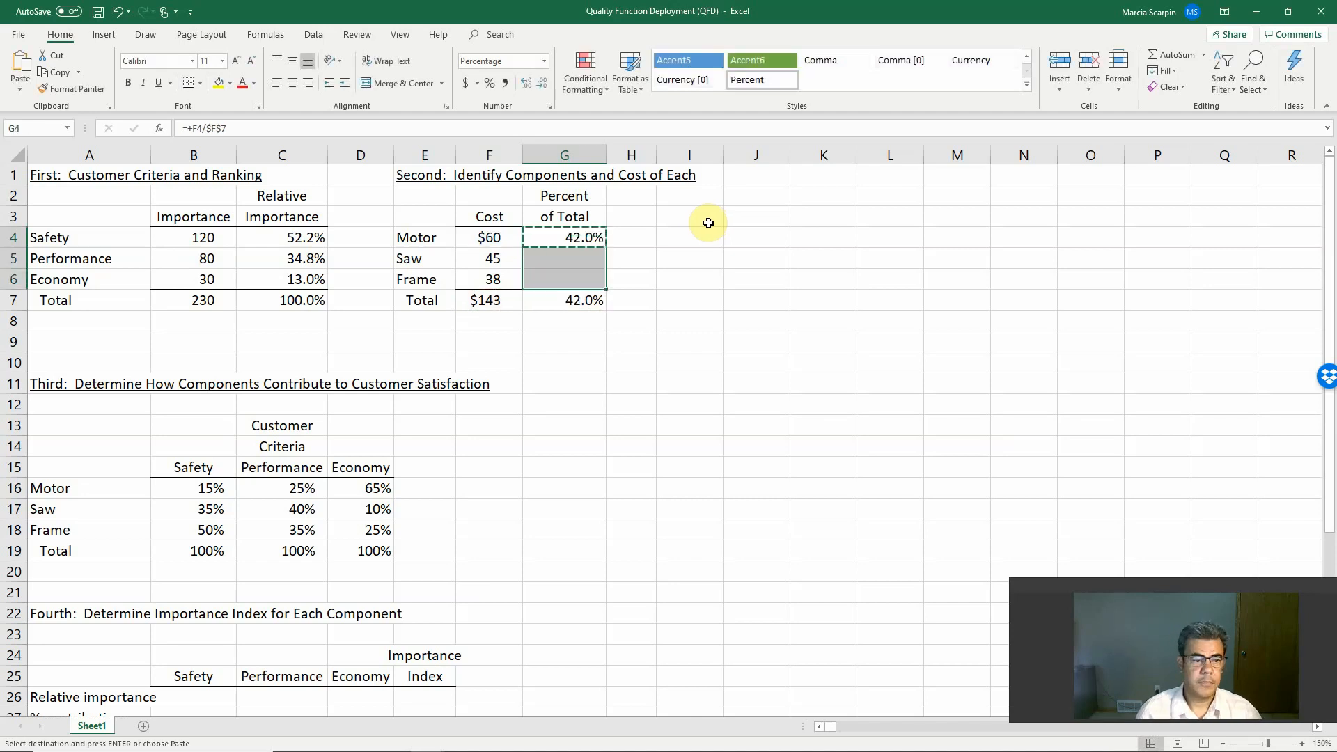
{"action": "right_click", "coordinate": [560, 249]}
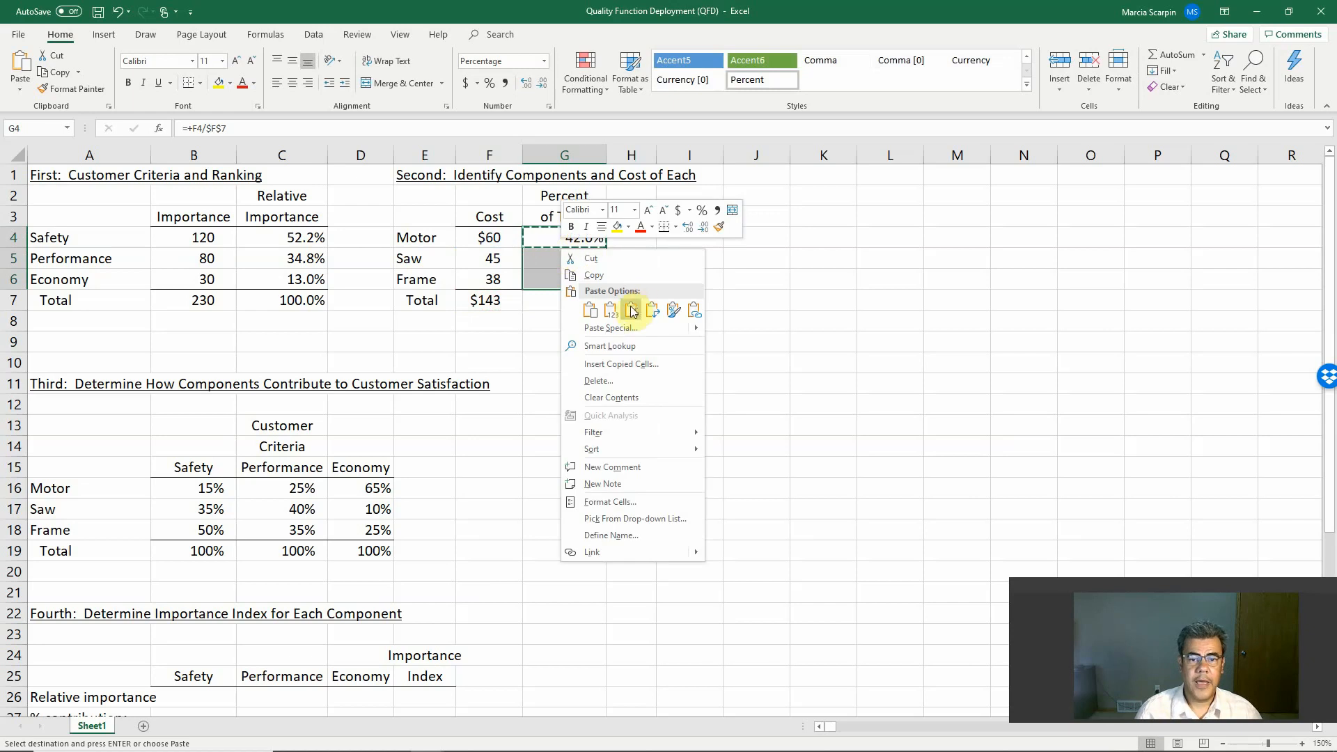
{"action": "left_click", "coordinate": [626, 307]}
{"action": "left_click", "coordinate": [564, 341]}
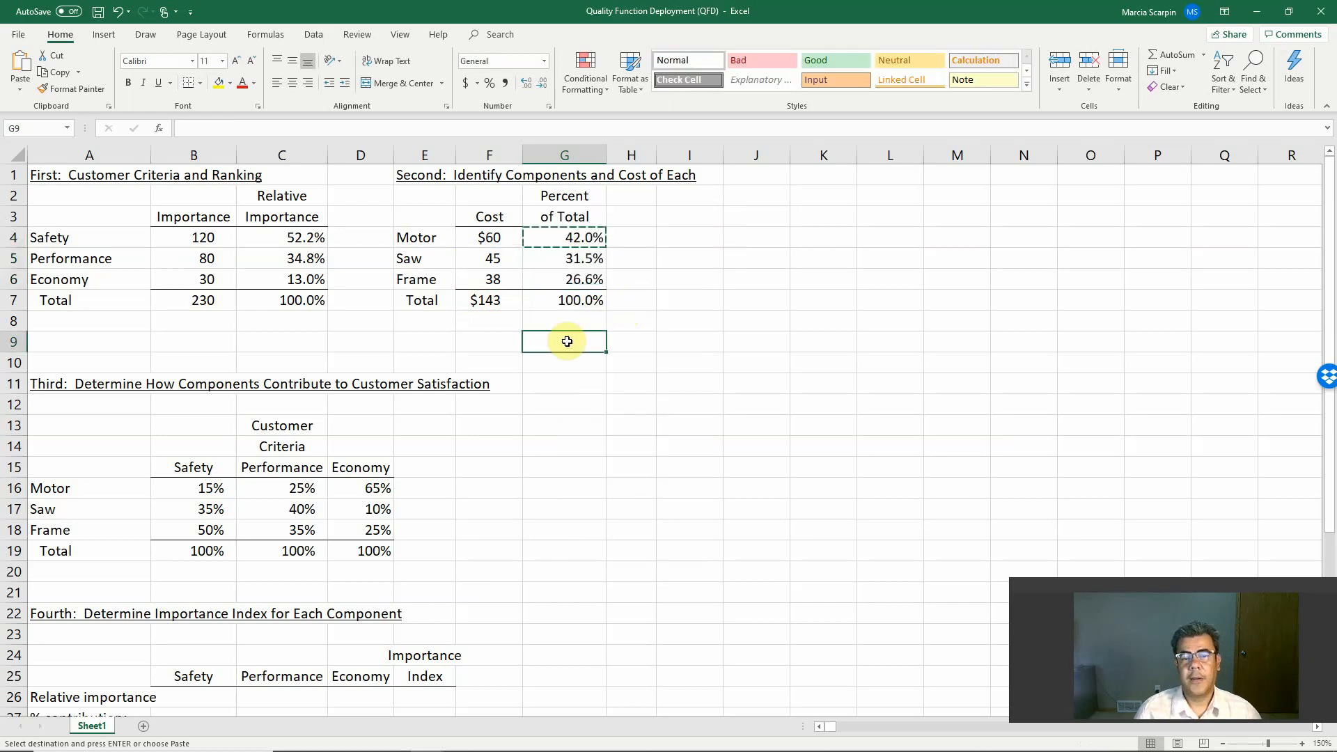
{"action": "key", "text": "Escape"}
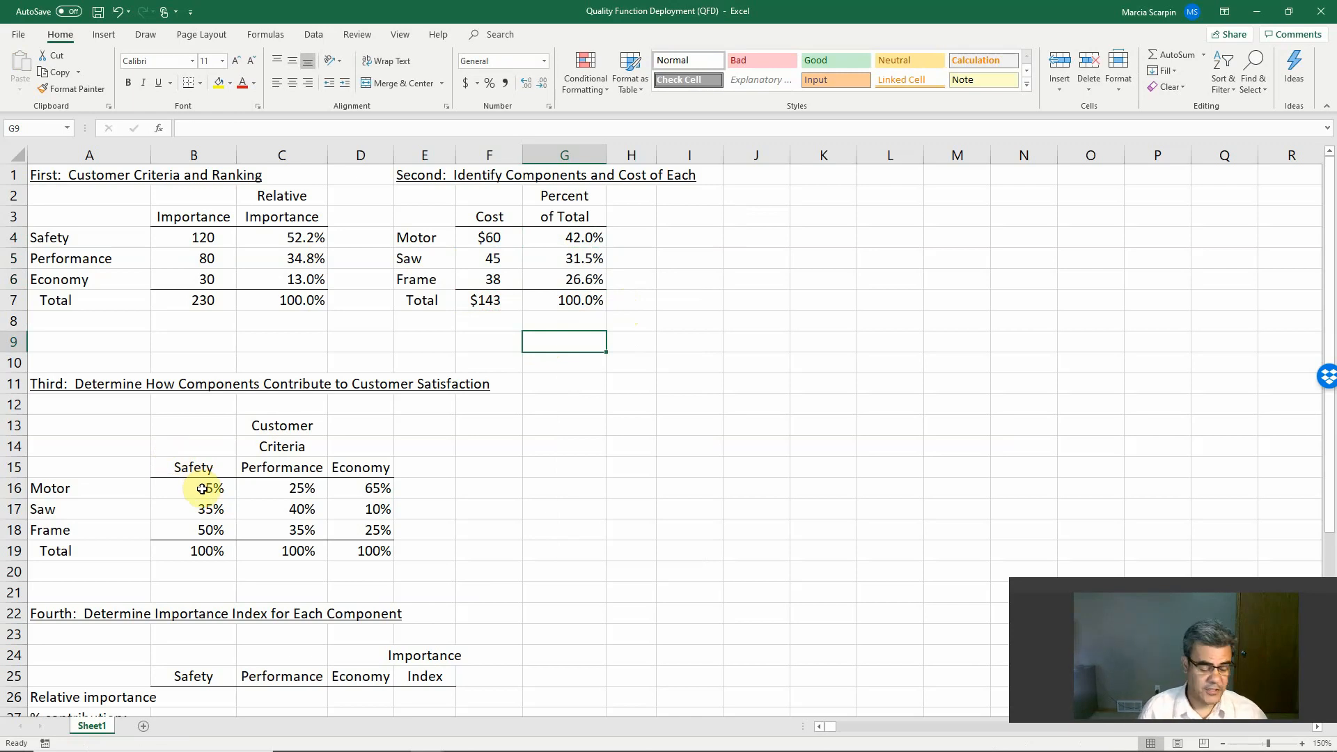
Examine how Motor, Saw and Frame contribute to Safety, Performance and Economy in the third table, B16:D18
{"action": "key", "text": "alt"}
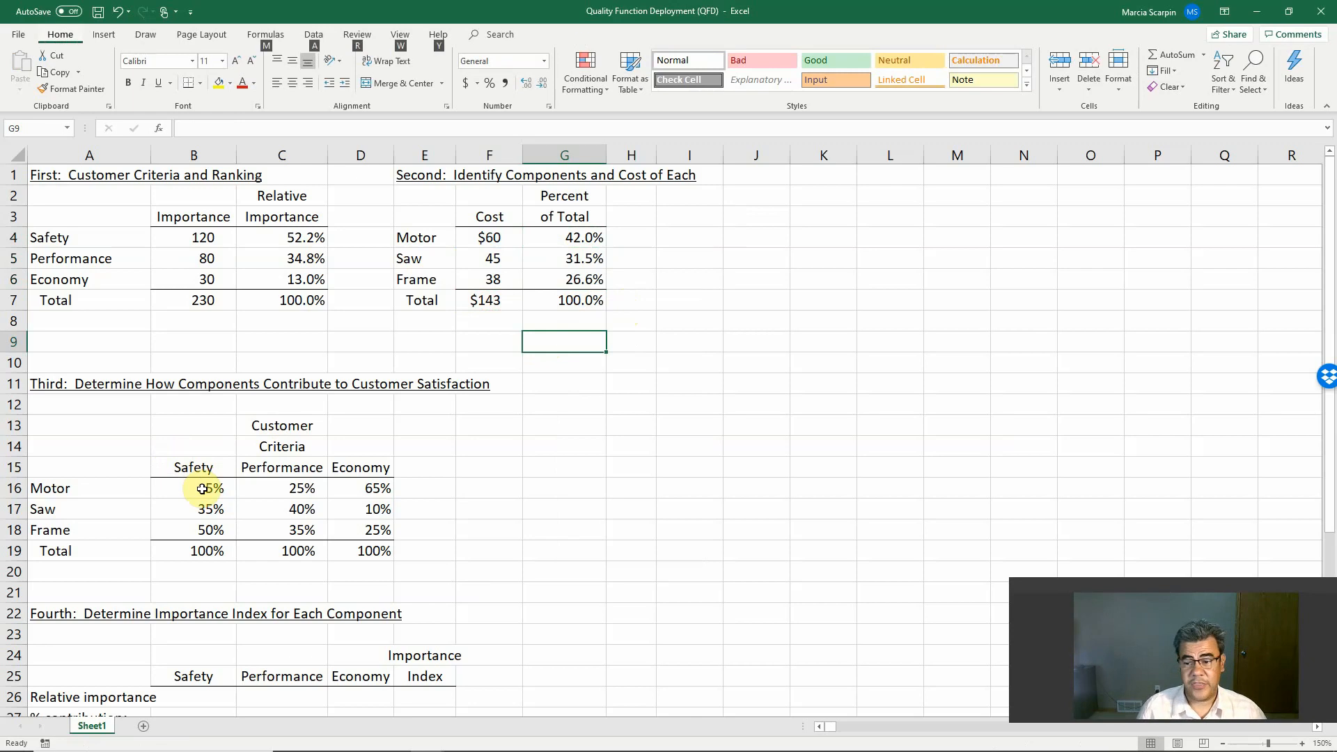
{"action": "key", "text": "alt"}
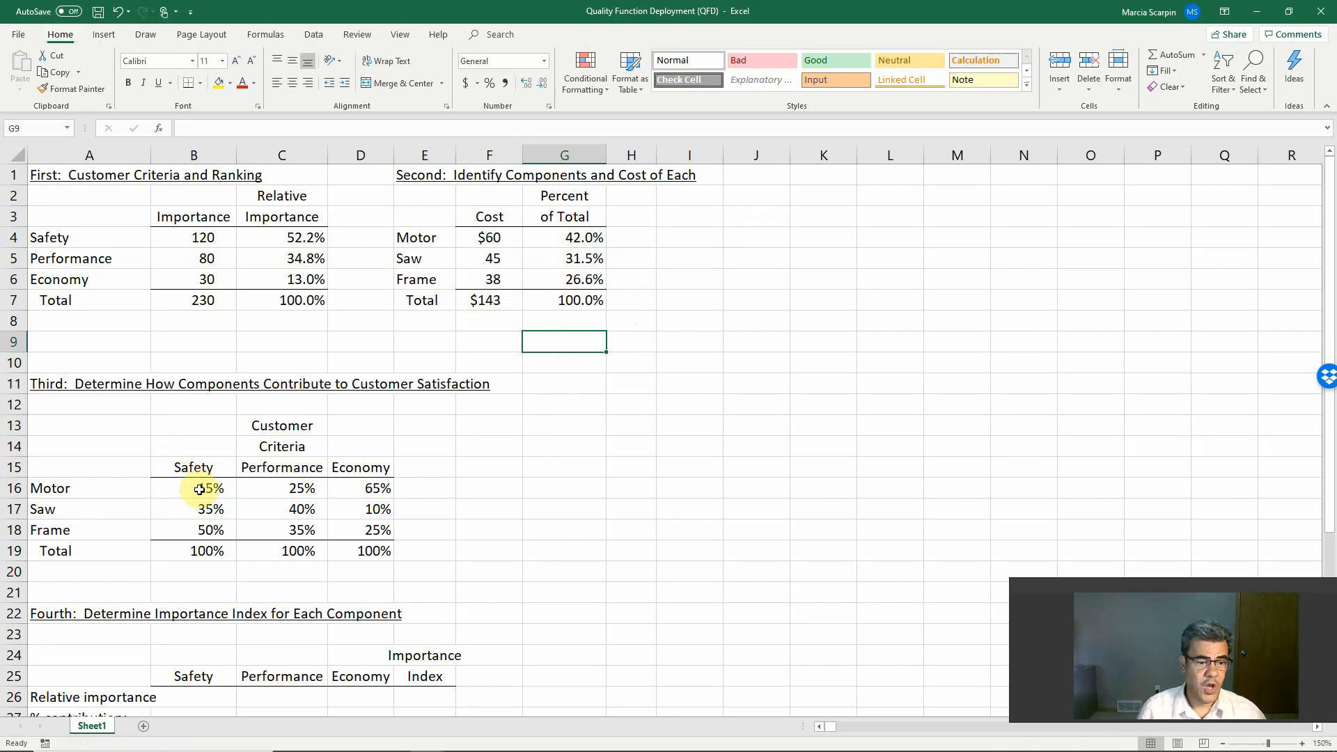
{"action": "left_click", "coordinate": [199, 488]}
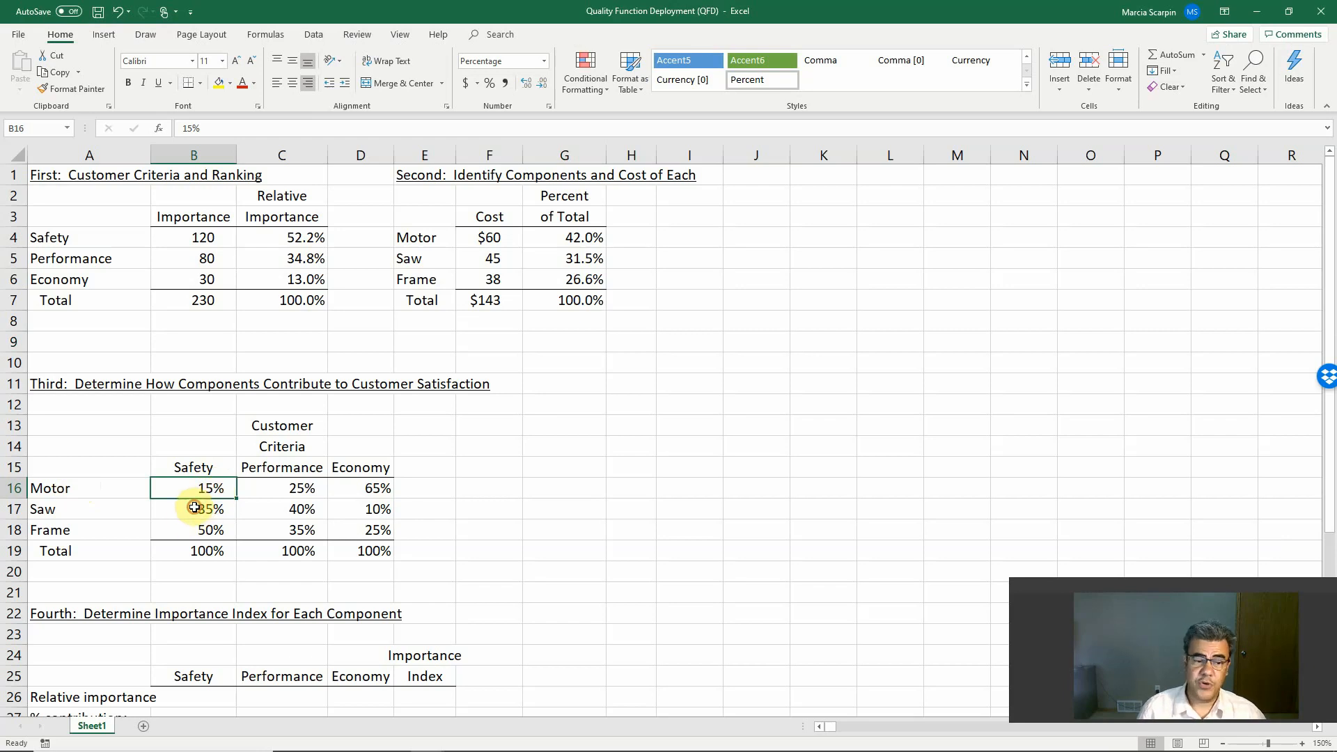
{"action": "left_click", "coordinate": [195, 508]}
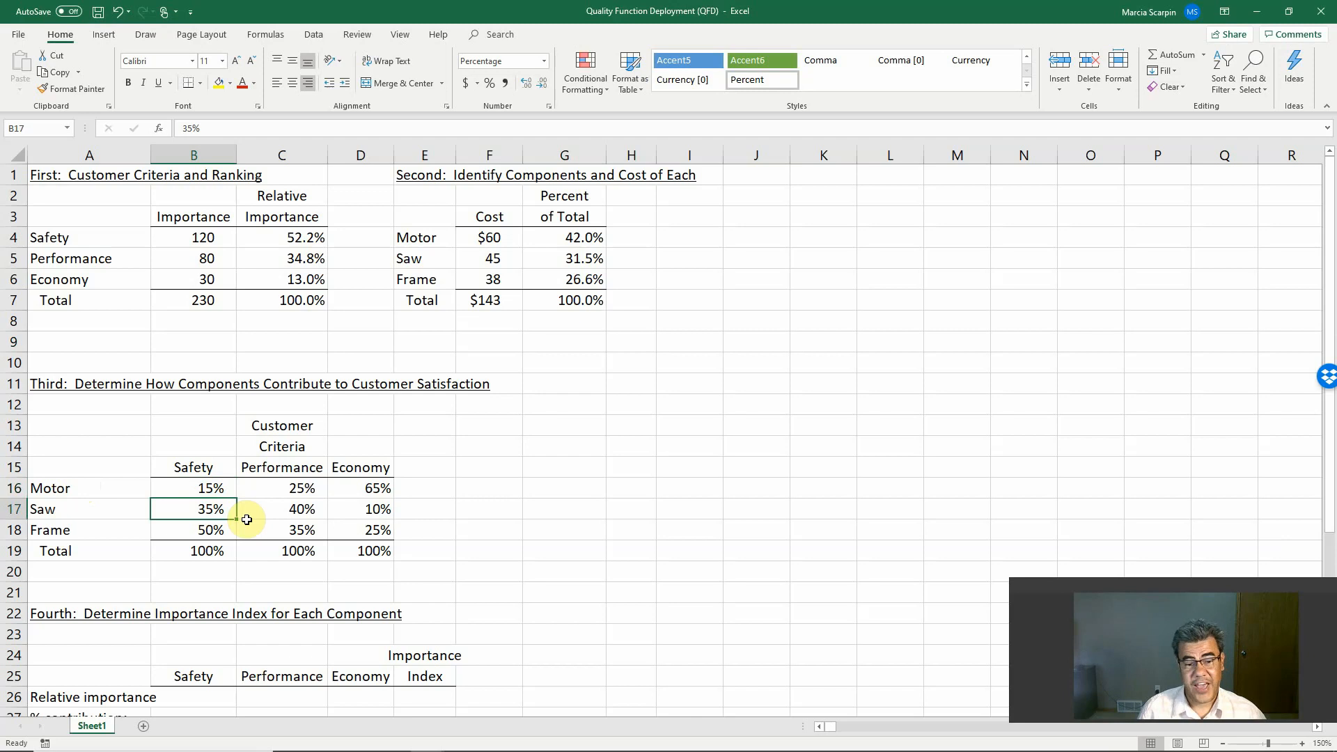
{"action": "left_click", "coordinate": [209, 533]}
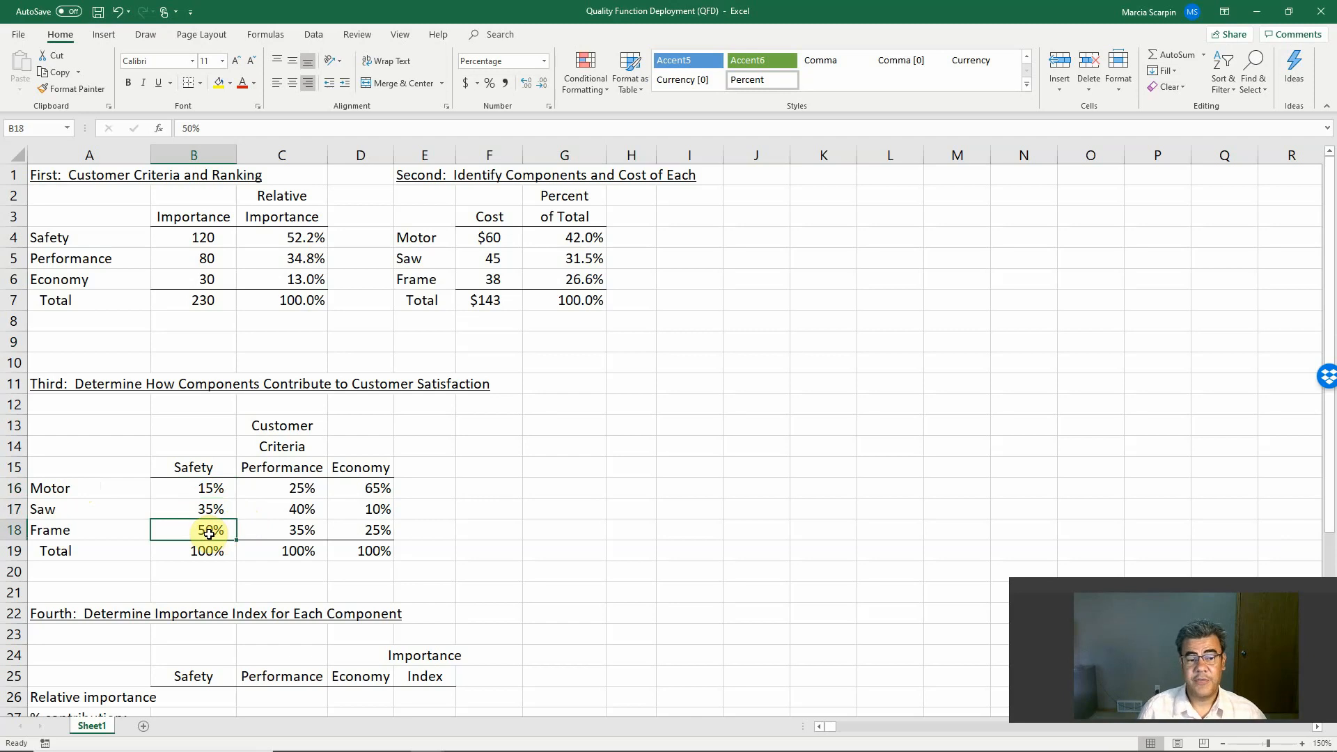
{"action": "left_click", "coordinate": [307, 489]}
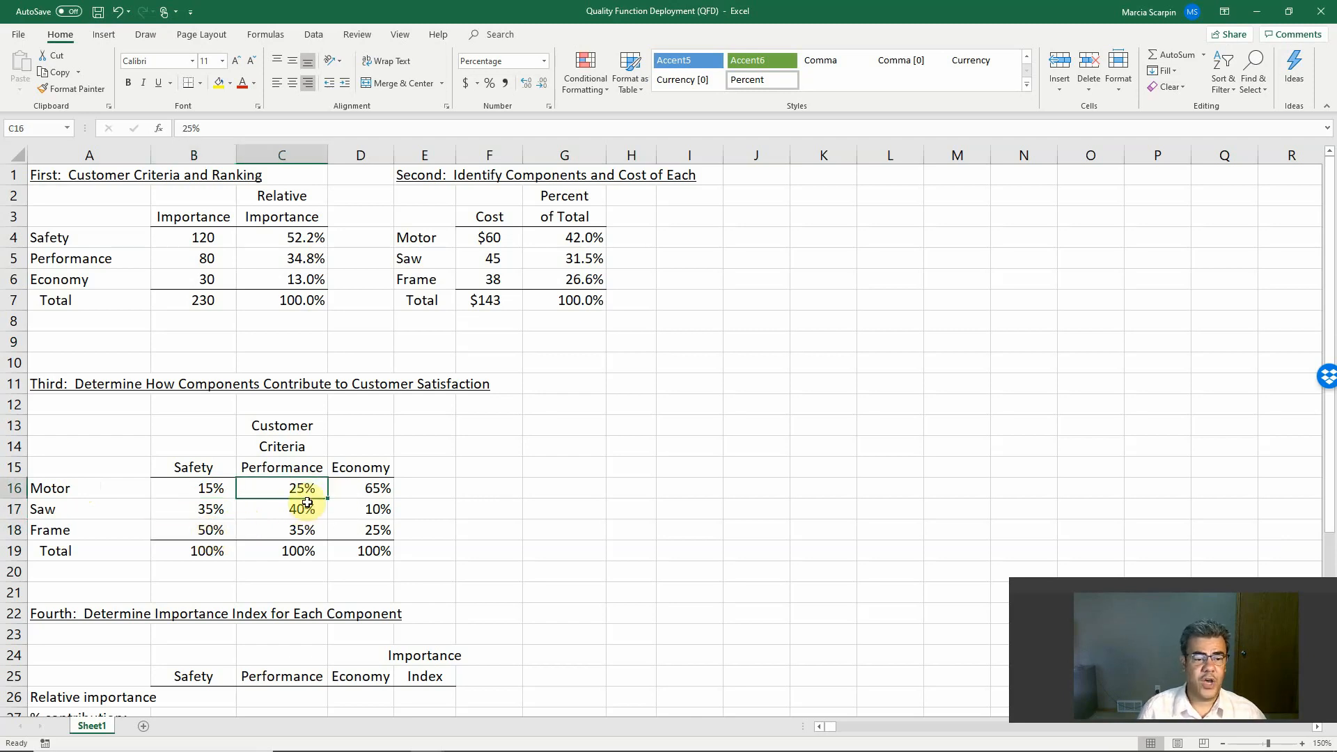
{"action": "left_click", "coordinate": [304, 532]}
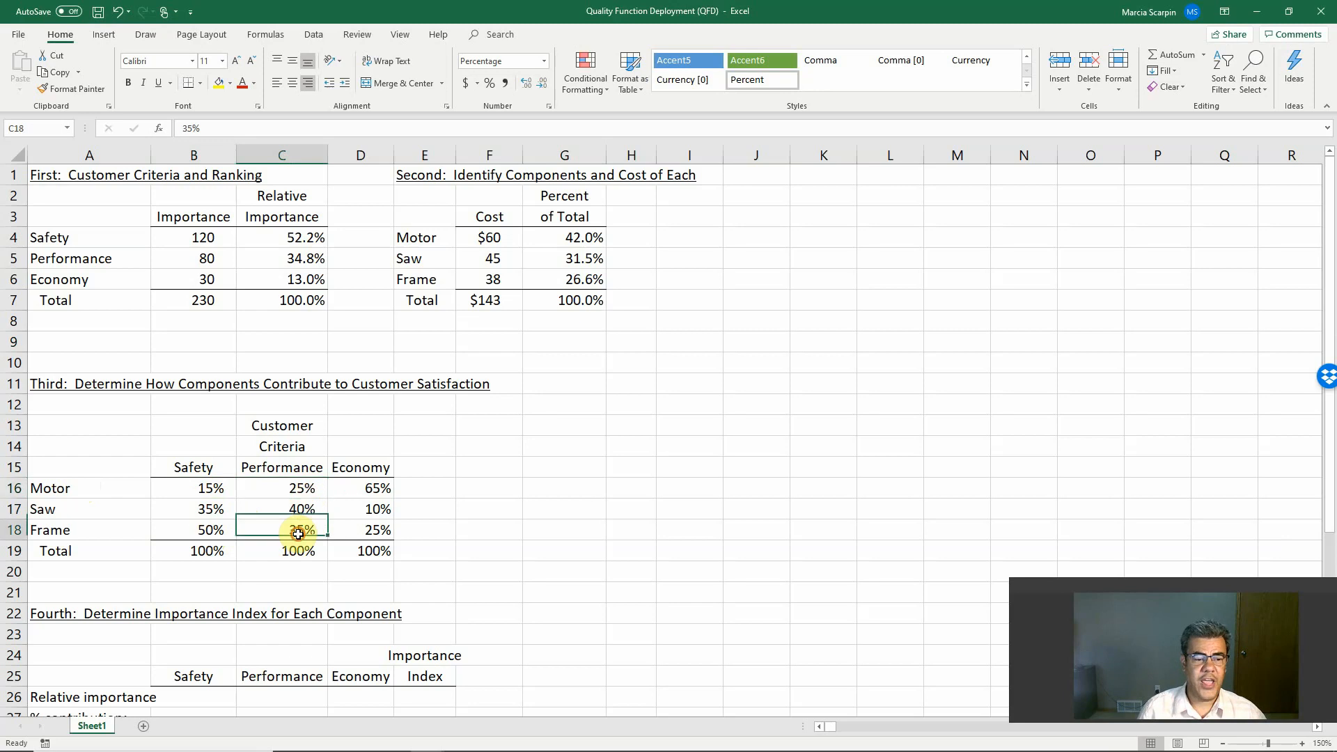
{"action": "left_click", "coordinate": [377, 483]}
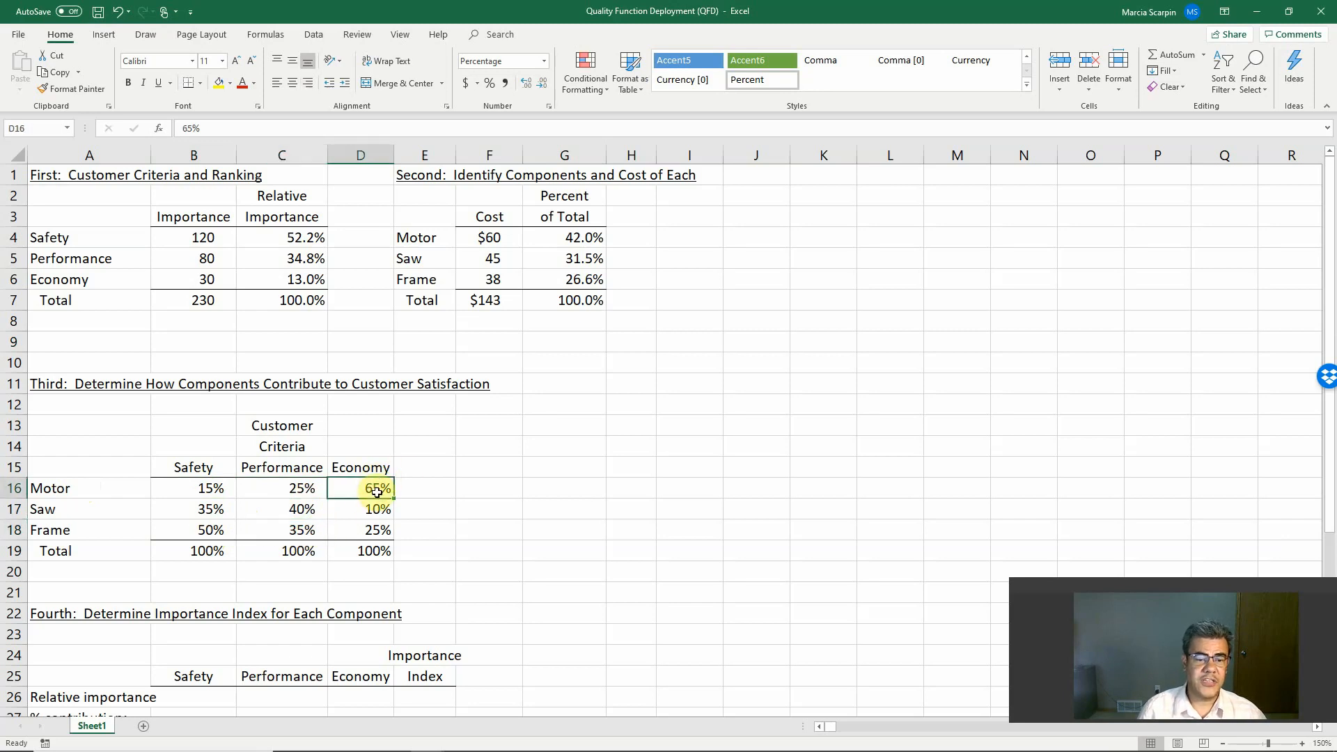
{"action": "left_click", "coordinate": [370, 509]}
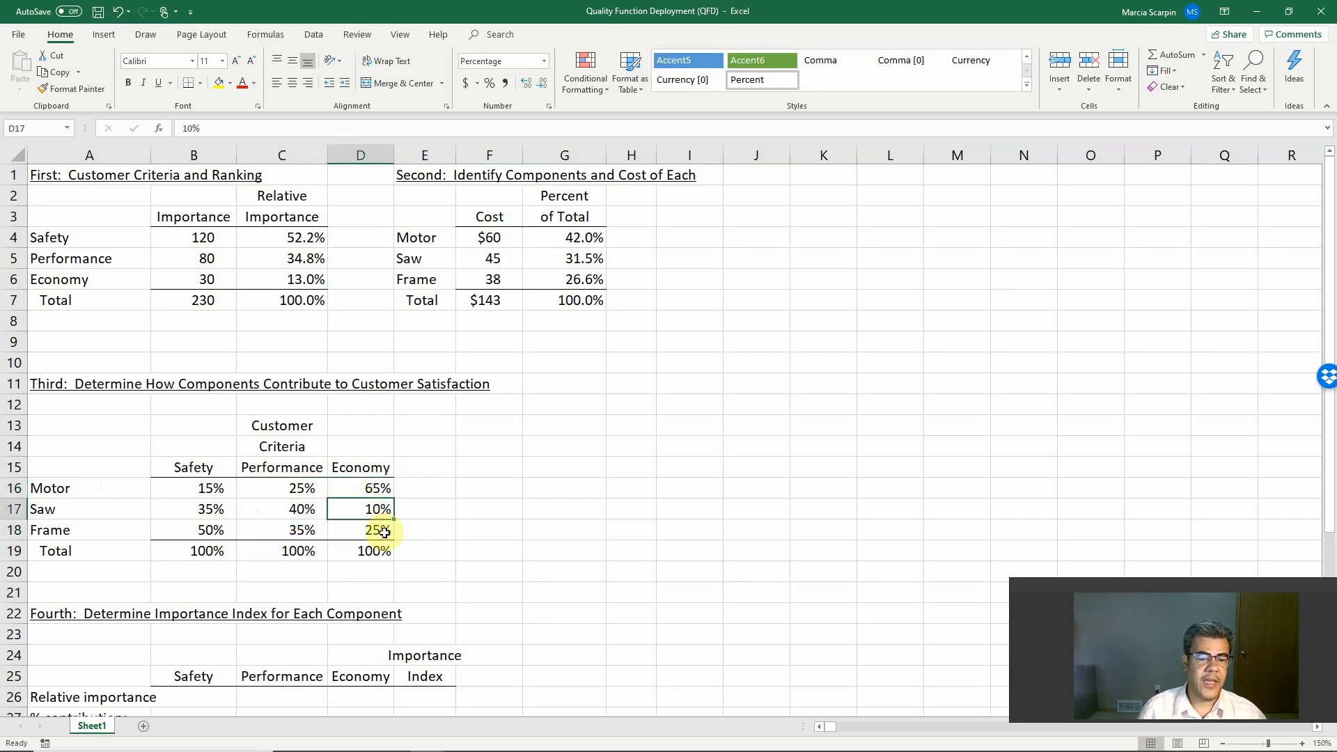
{"action": "left_click", "coordinate": [376, 530]}
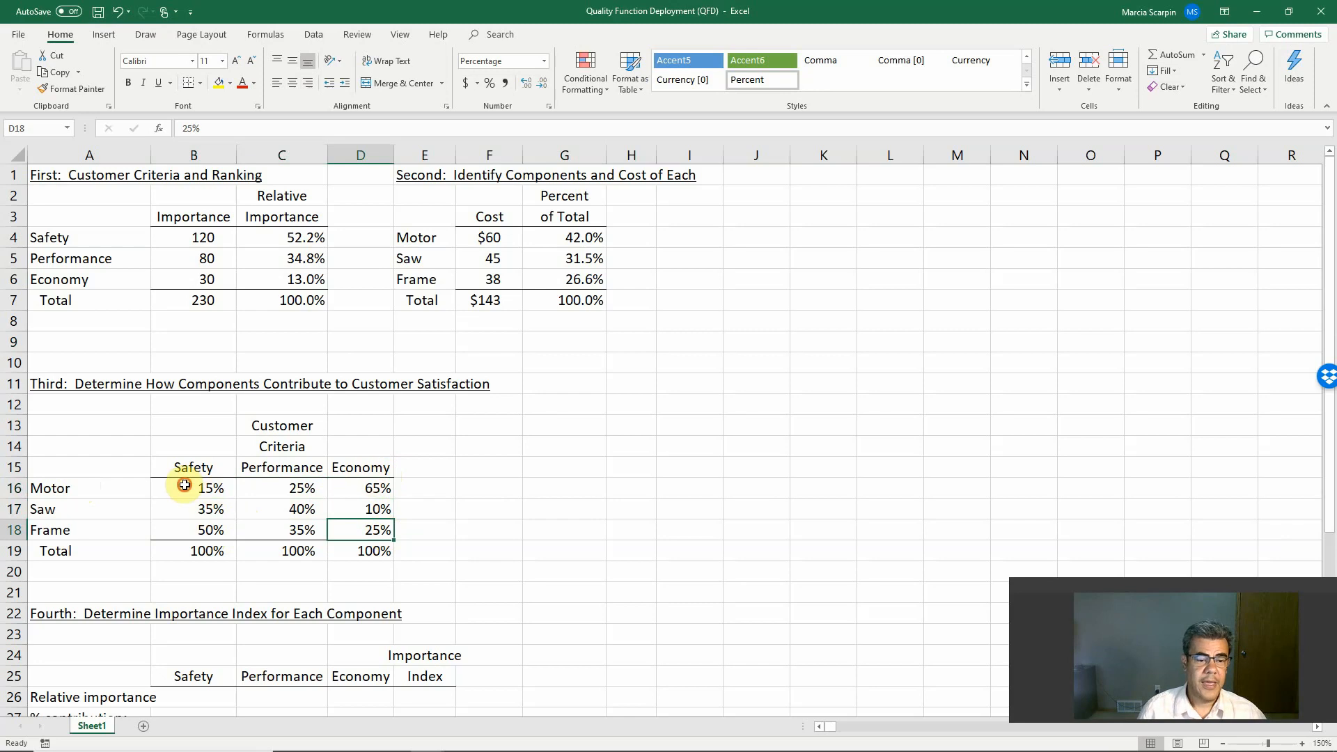
{"action": "left_click_drag", "start_coordinate": [194, 487], "coordinate": [298, 491]}
{"action": "left_click", "coordinate": [440, 489]}
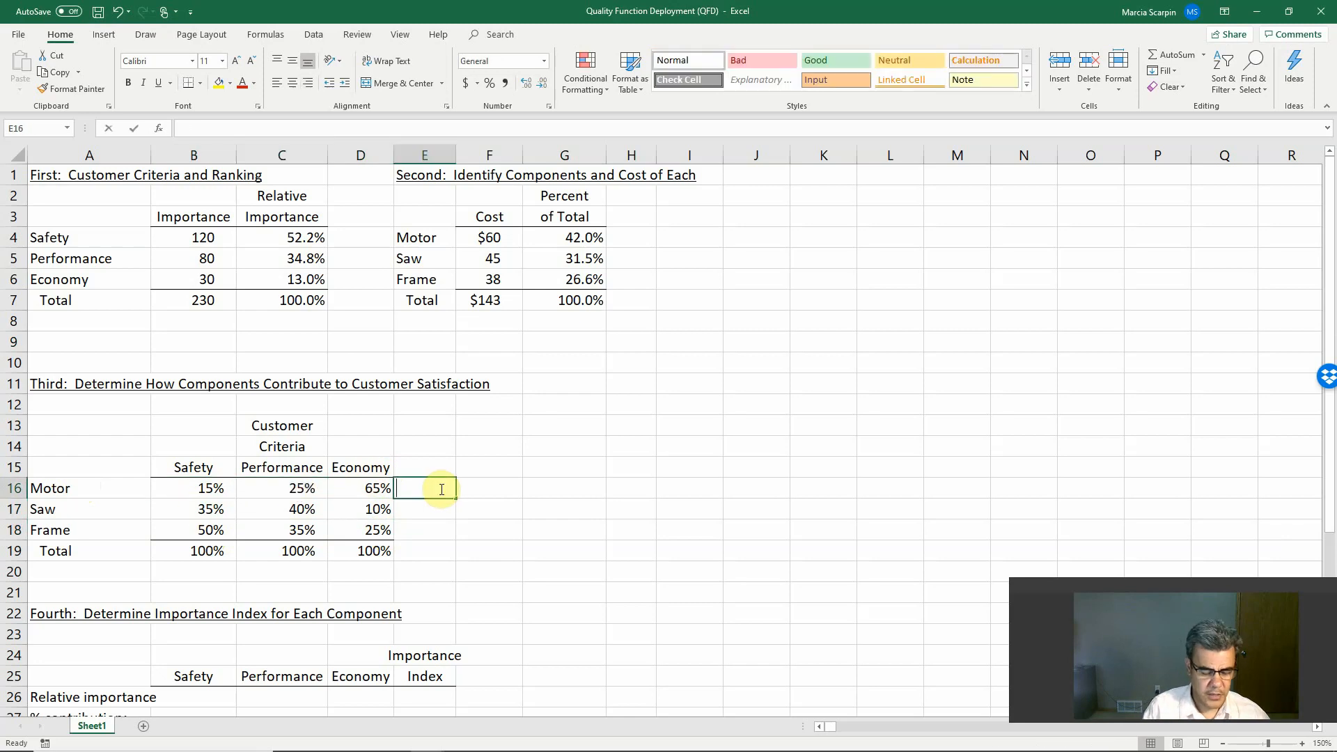
Sum Motor's contributions across the three criteria in E16 with SUM(B16:D16), and copy the formula to Saw and Frame in E17:E18
{"action": "type", "text": "=sum("}
{"action": "key", "text": "Left"}
{"action": "key", "text": "shift+Left"}
{"action": "key", "text": "shift+Left"}
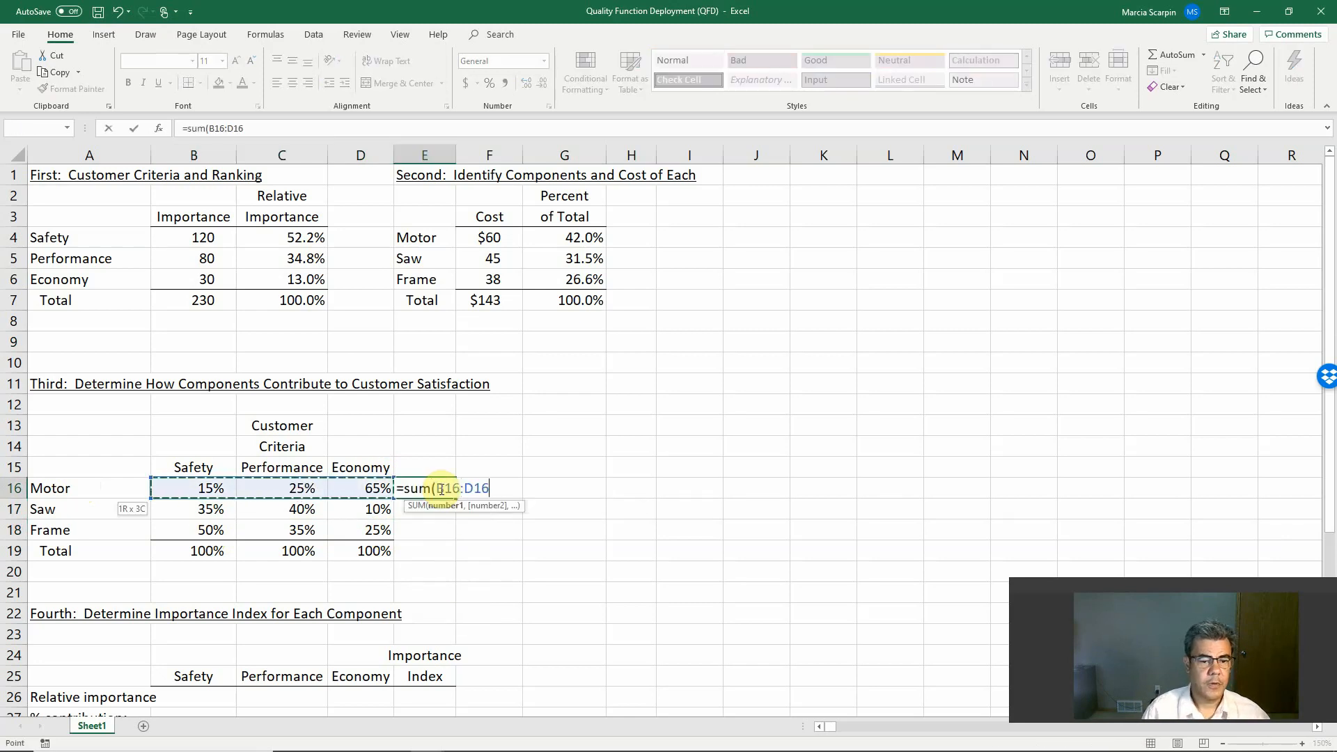
{"action": "key", "text": "Return"}
{"action": "key", "text": "Up"}
{"action": "key", "text": "ctrl+c"}
{"action": "key", "text": "shift+Down"}
{"action": "key", "text": "shift+Down"}
{"action": "key", "text": "ctrl+v"}
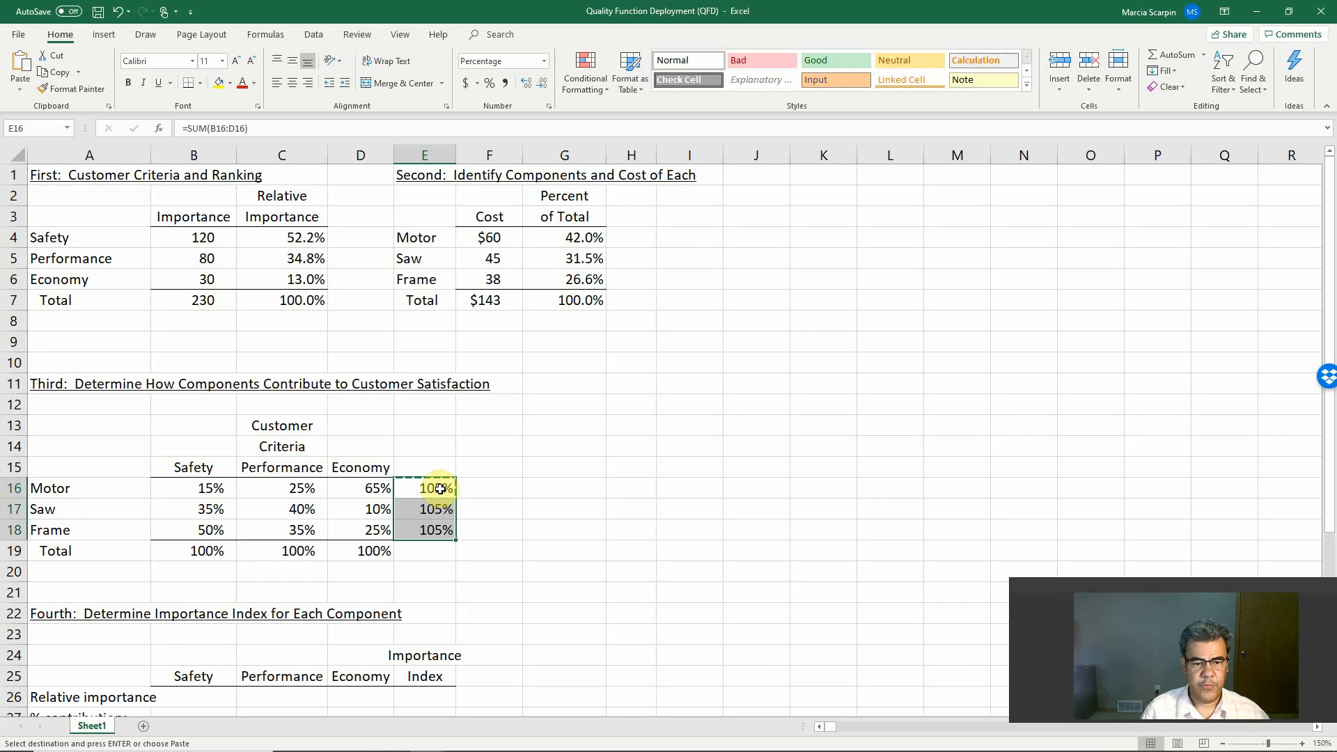
Review the component row sums in E16:E18 and clear them from the third table
{"action": "left_click", "coordinate": [438, 510]}
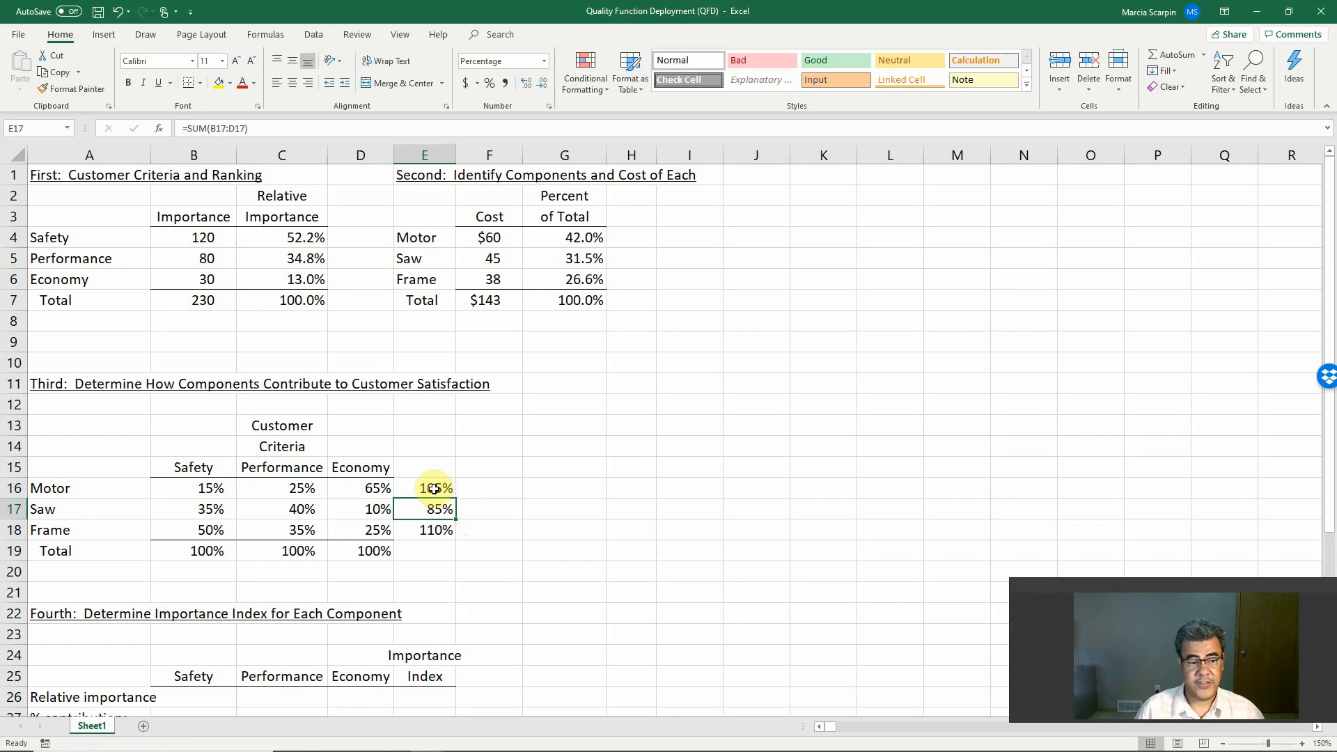
{"action": "left_click_drag", "start_coordinate": [433, 481], "coordinate": [442, 529]}
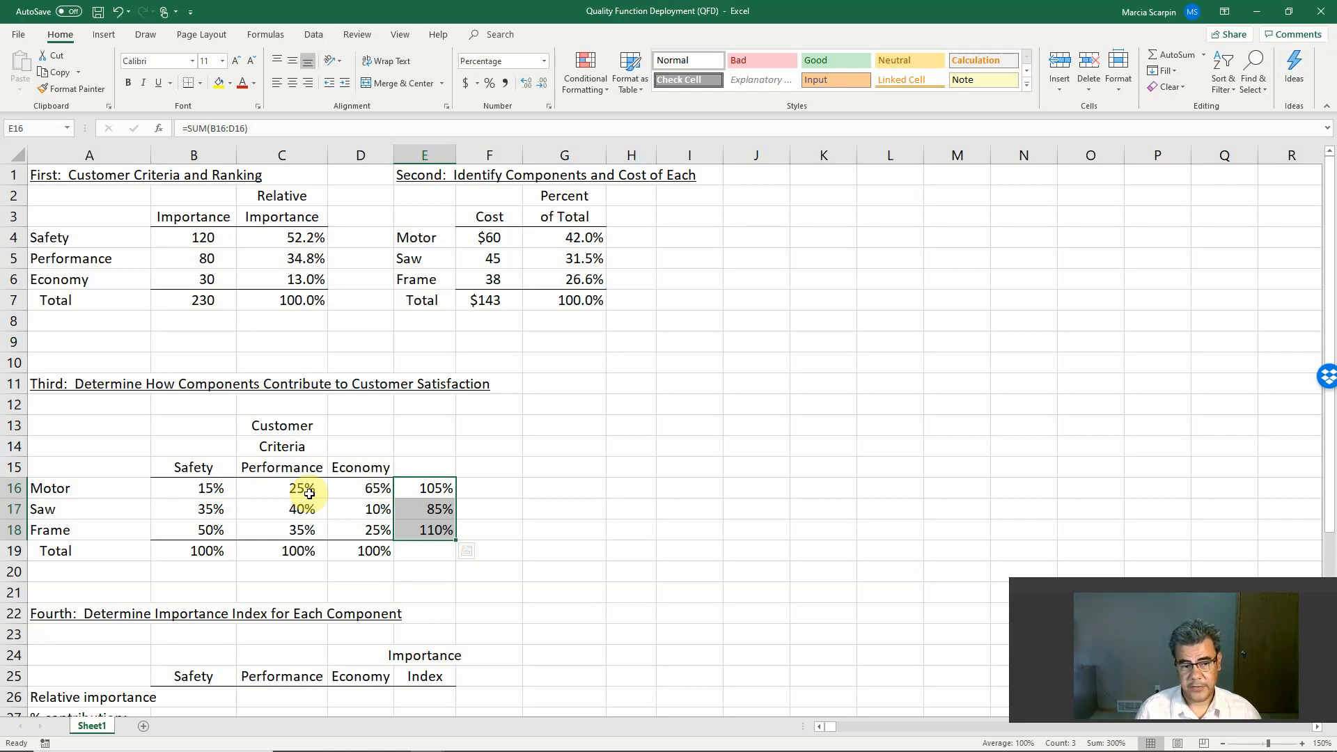
{"action": "left_click", "coordinate": [440, 531]}
{"action": "left_click", "coordinate": [437, 490]}
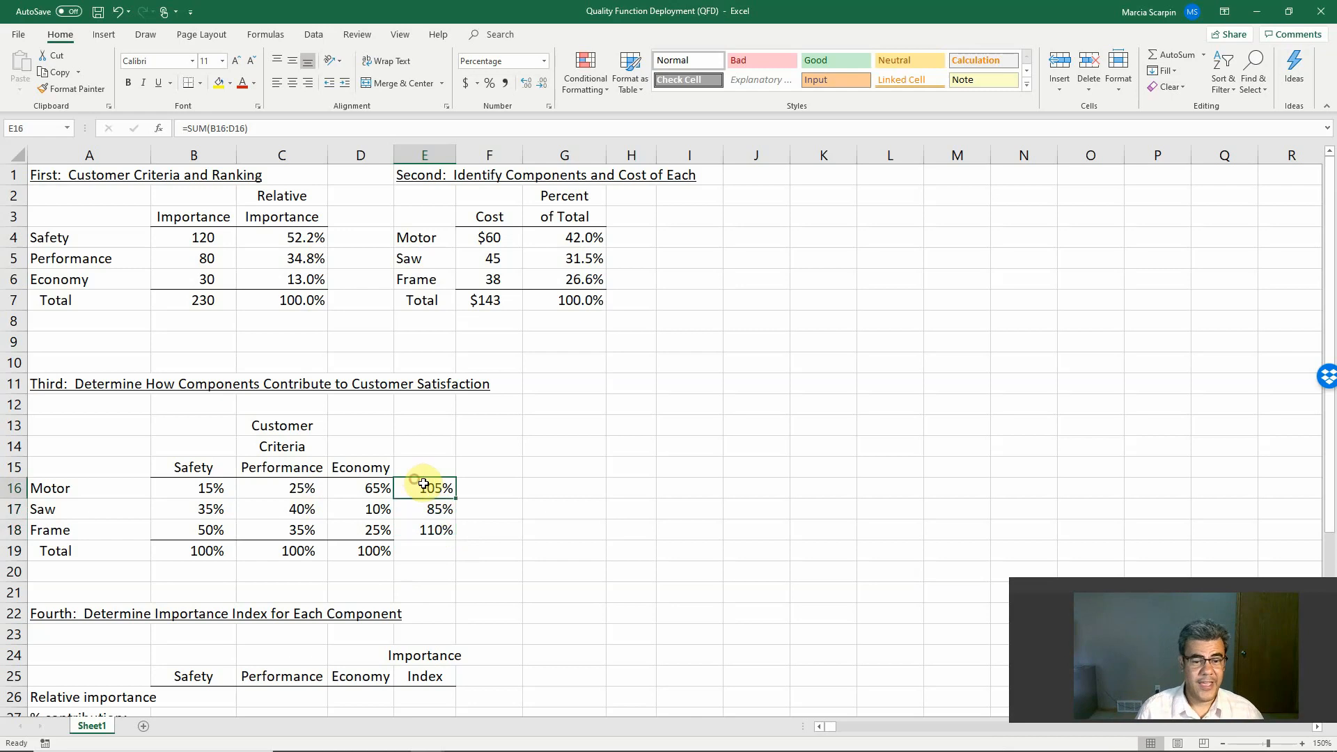
{"action": "left_click", "coordinate": [444, 509]}
{"action": "left_click_drag", "start_coordinate": [439, 487], "coordinate": [438, 531]}
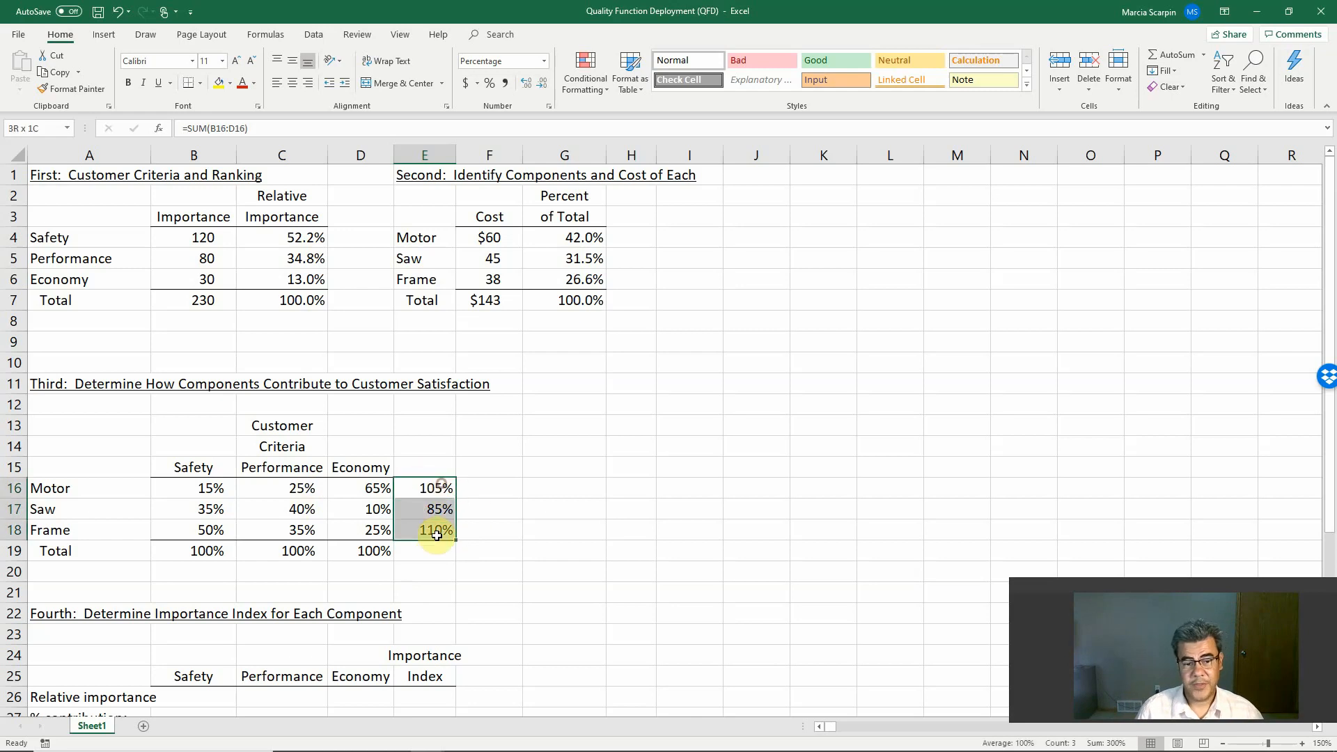
{"action": "key", "text": "Delete"}
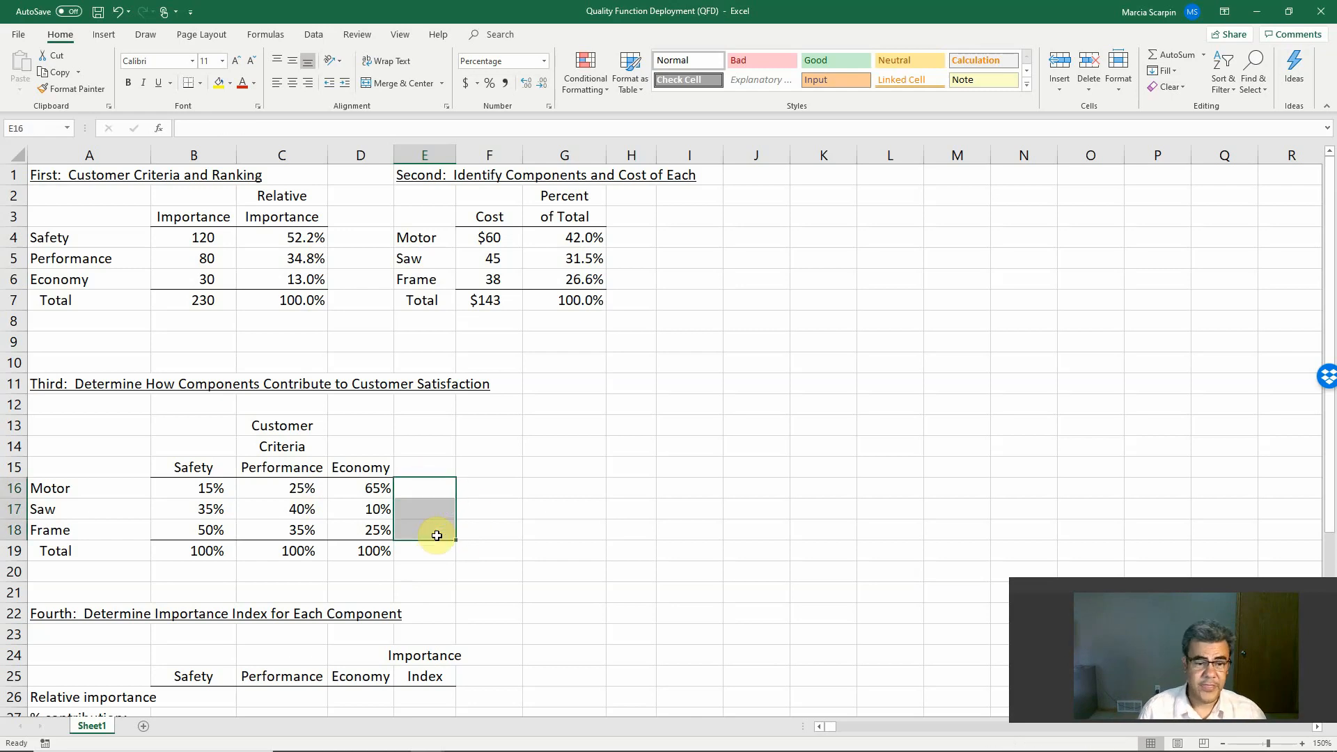
Check the column totals for Safety, Performance and Economy in B19:D19
{"action": "left_click", "coordinate": [209, 555]}
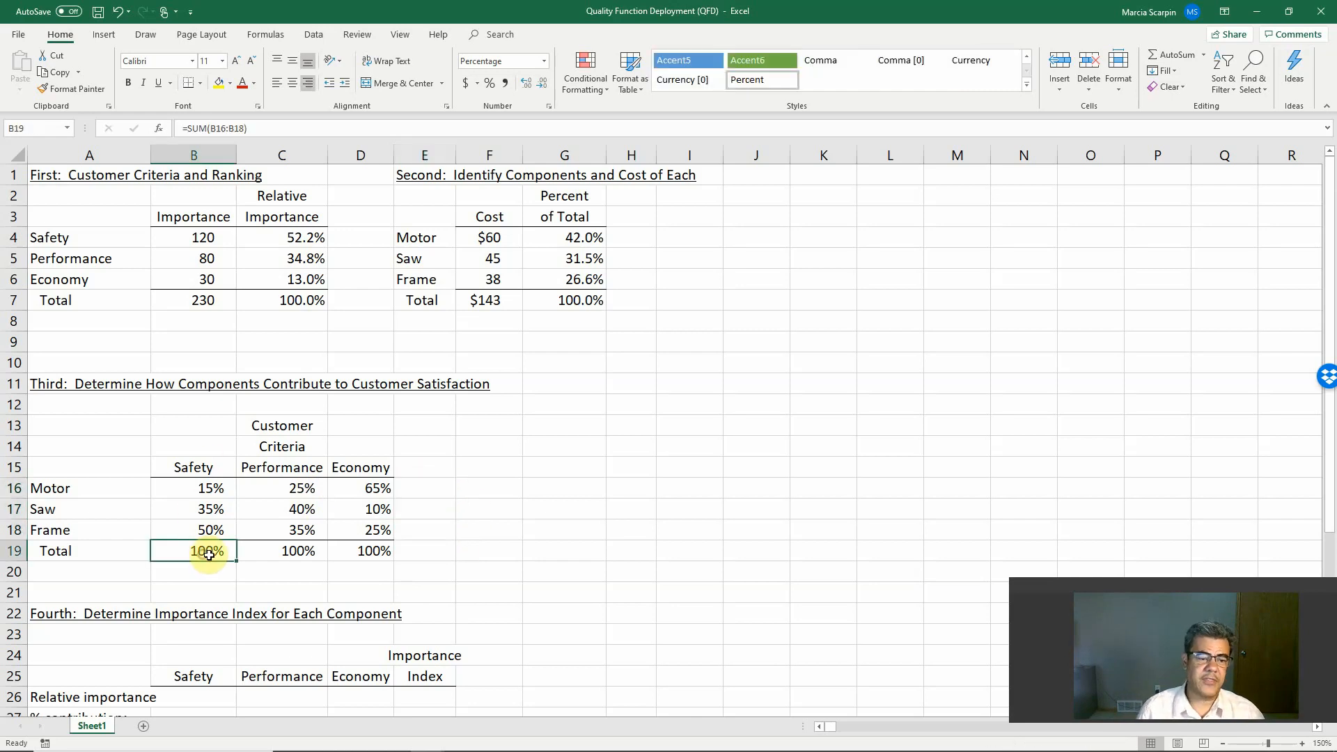
{"action": "left_click", "coordinate": [281, 553]}
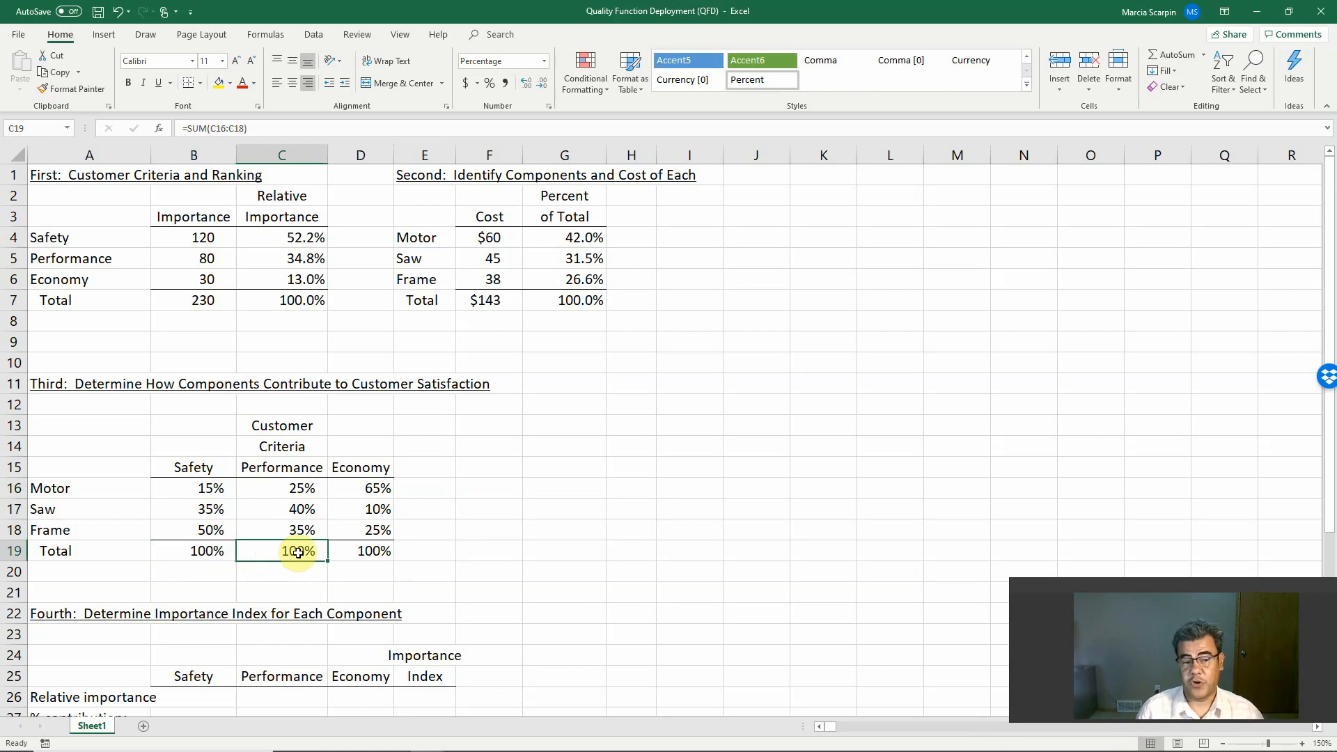
{"action": "left_click", "coordinate": [379, 552]}
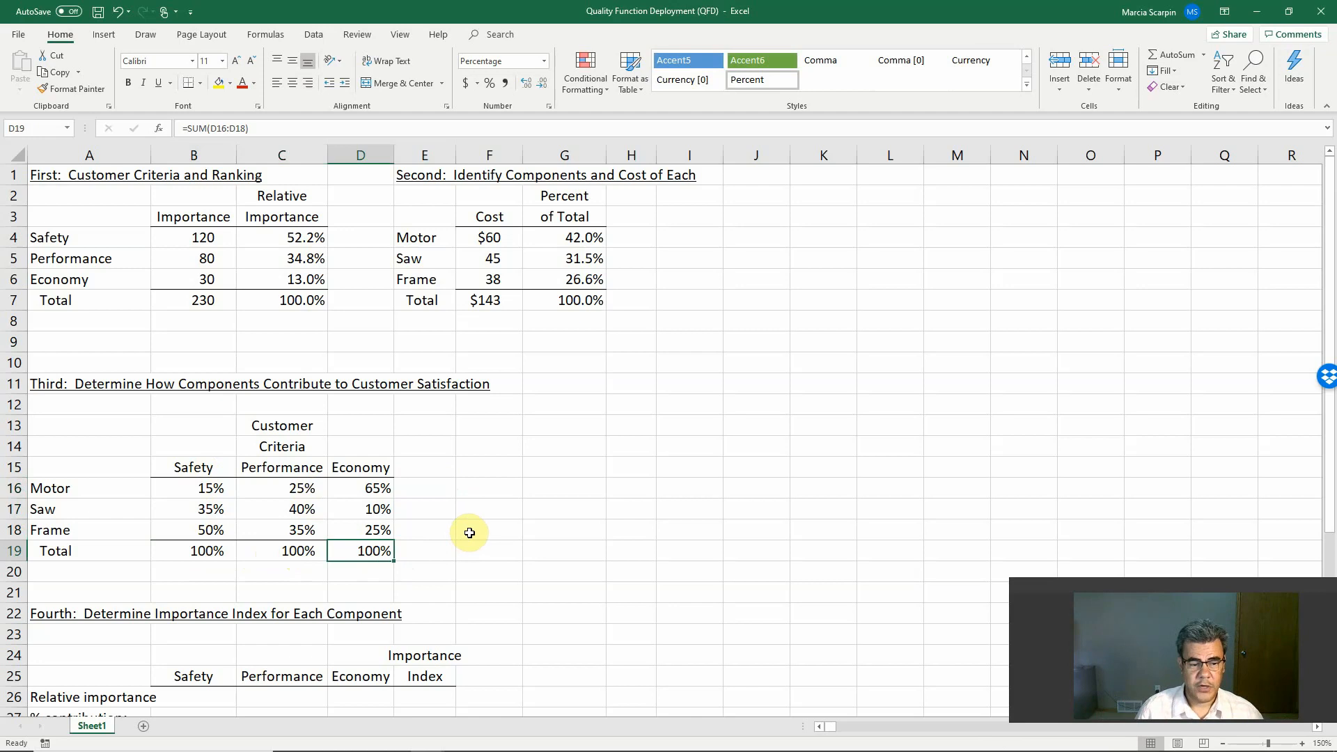
Widen column A to fit the Relative importance label, and link Safety's relative importance in B26 to C4
{"action": "scroll", "coordinate": [472, 531], "scroll_direction": "down", "scroll_amount": 3}
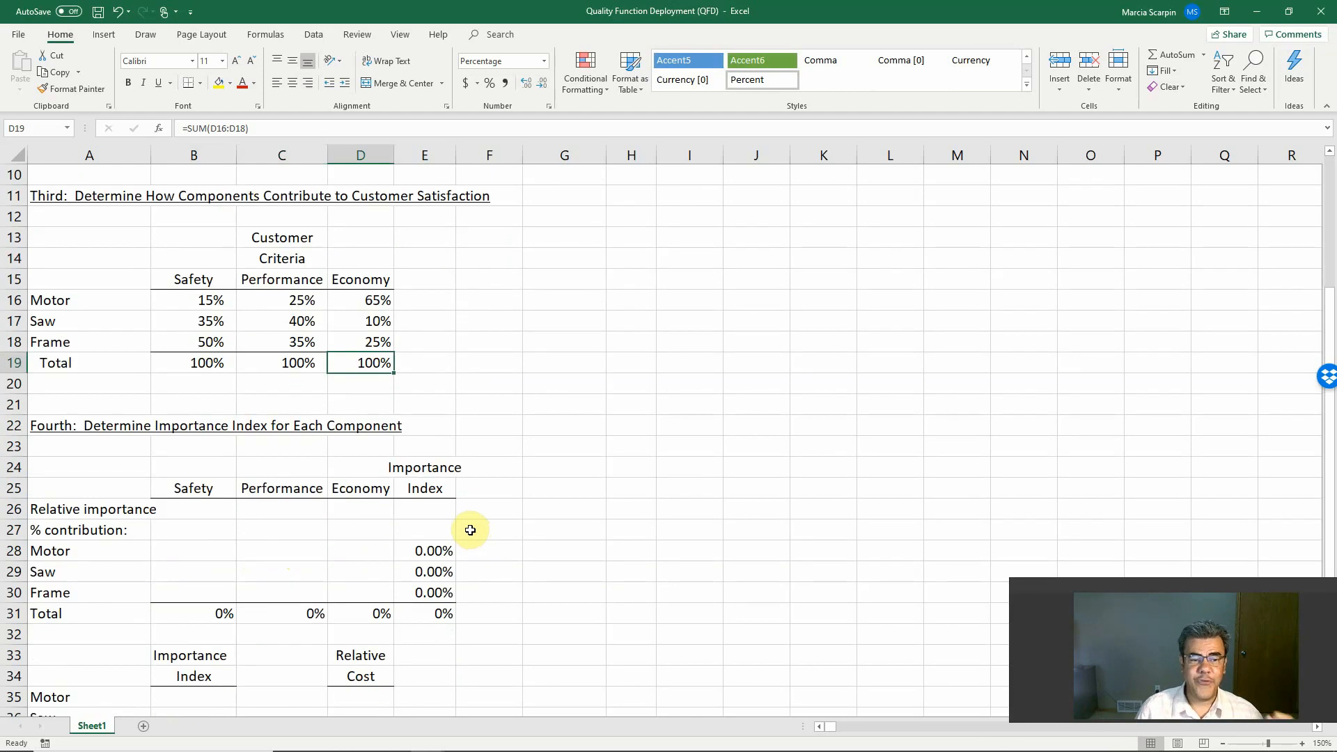
{"action": "left_click", "coordinate": [186, 509]}
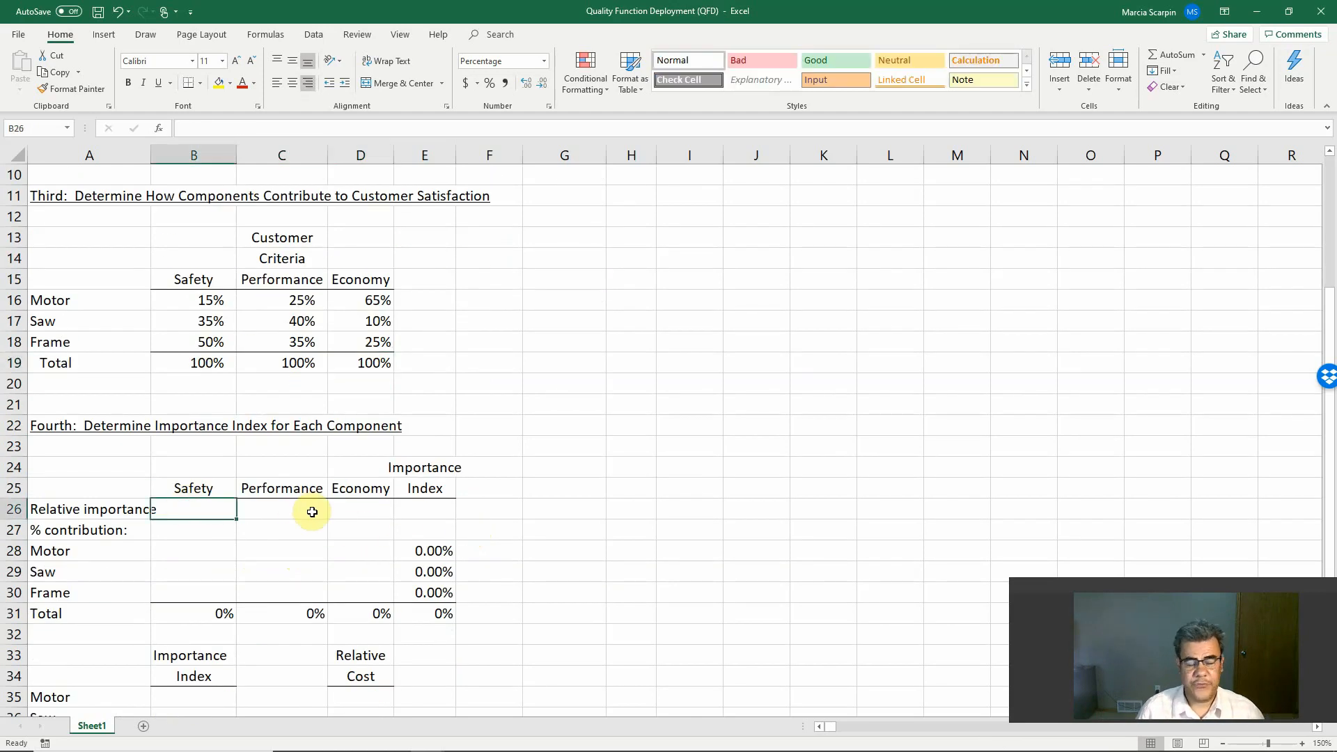
{"action": "left_click_drag", "start_coordinate": [148, 153], "coordinate": [170, 139]}
{"action": "type", "text": "+"}
{"action": "scroll", "coordinate": [209, 233], "scroll_direction": "up", "scroll_amount": 3}
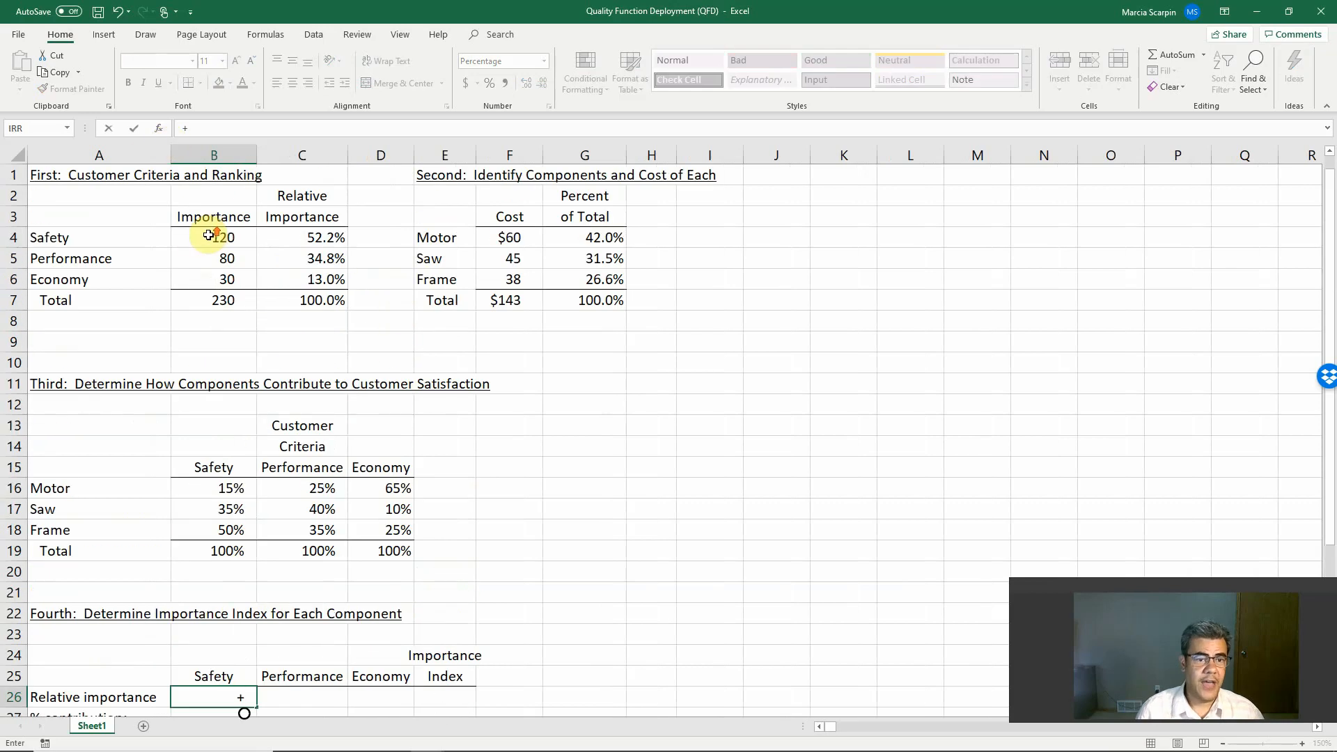
{"action": "left_click", "coordinate": [309, 238]}
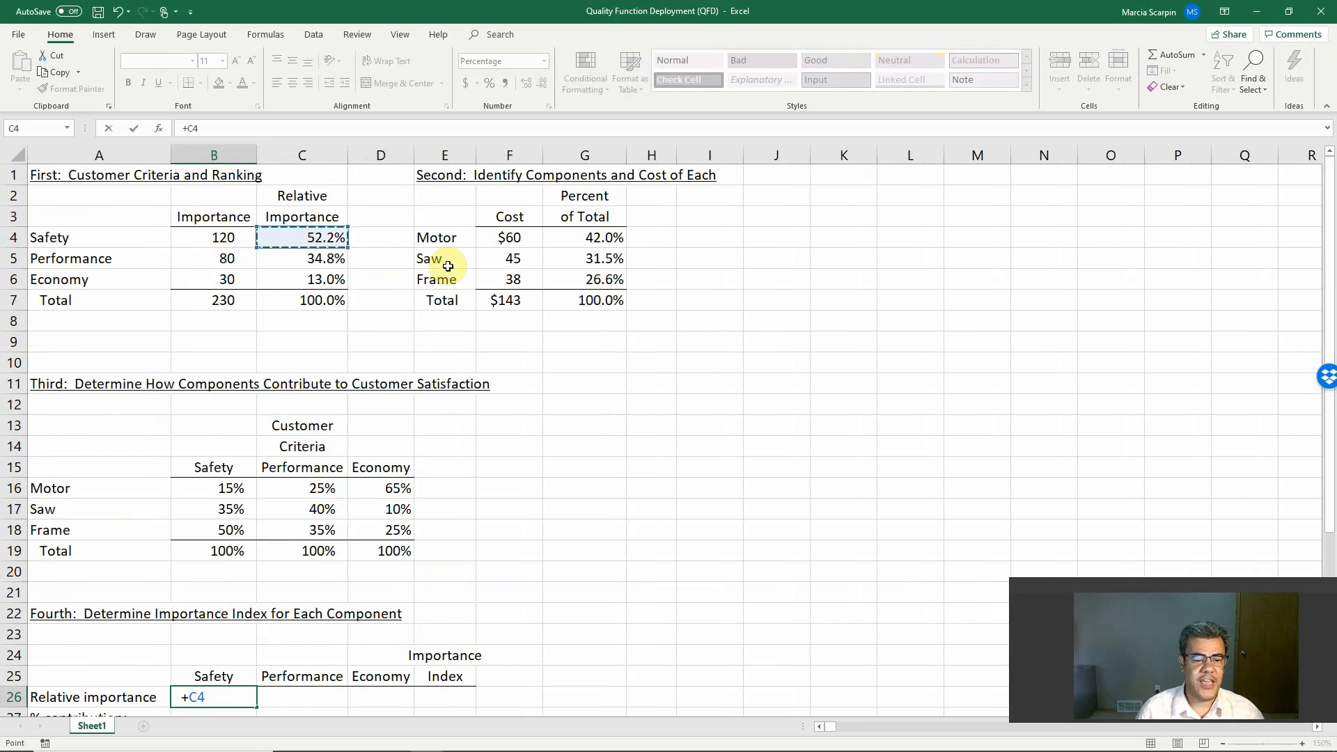
{"action": "key", "text": "Return"}
Link the relative importance of Performance in C26 to C5 and of Economy in D26 to C6
{"action": "key", "text": "Up"}
{"action": "key", "text": "Right"}
{"action": "type", "text": "+"}
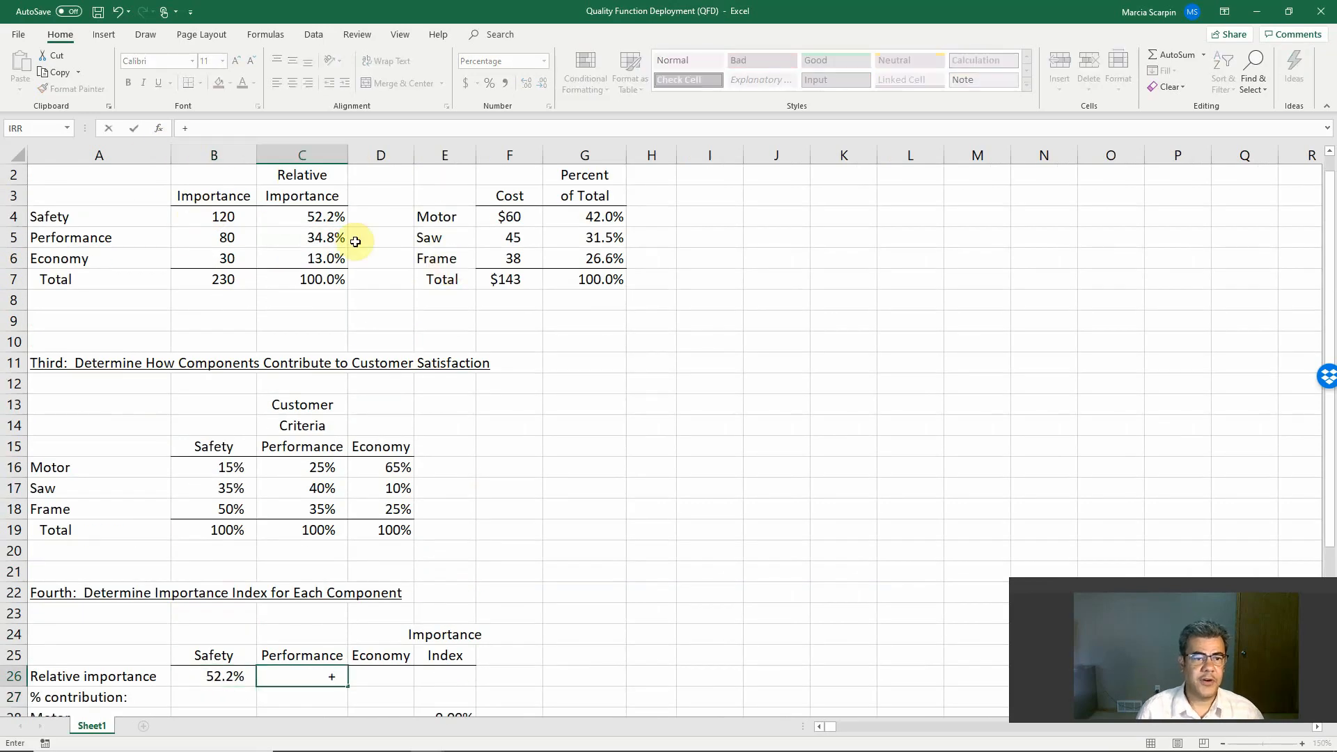
{"action": "left_click", "coordinate": [319, 237]}
{"action": "key", "text": "Return"}
{"action": "key", "text": "Up"}
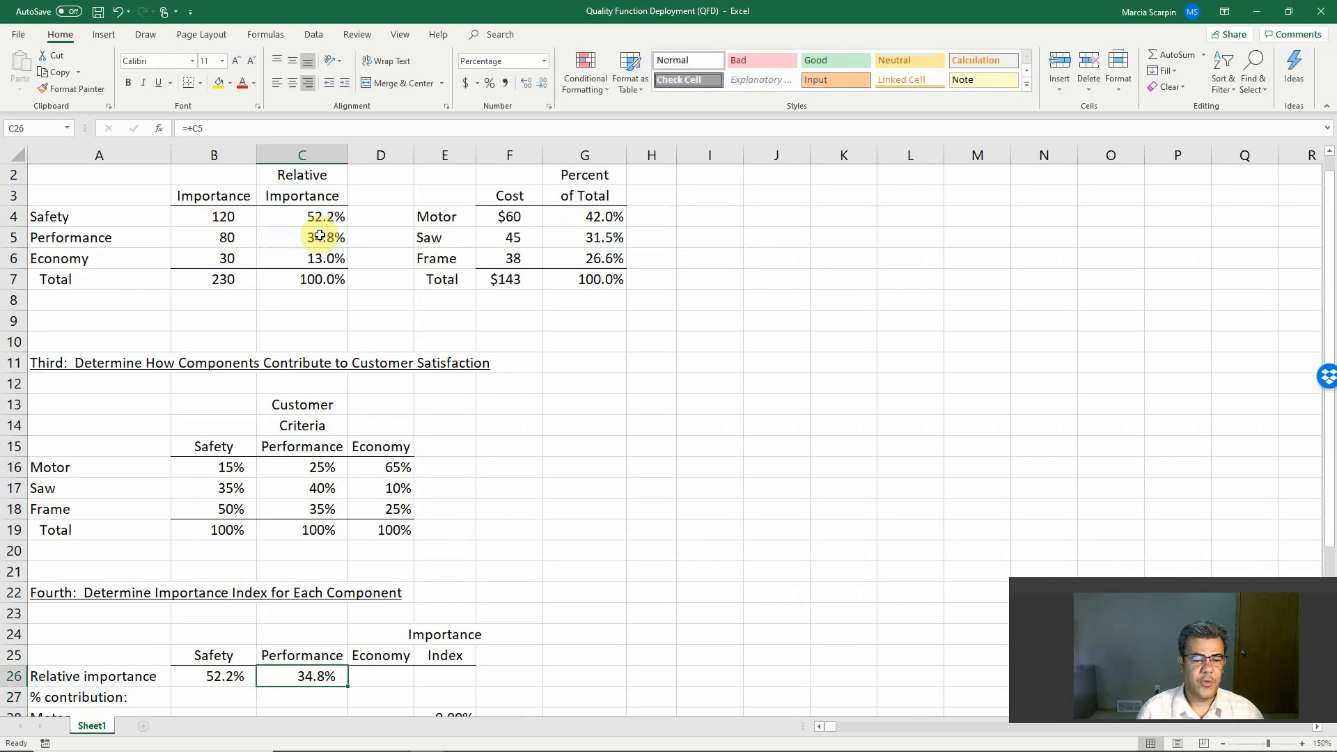
{"action": "key", "text": "Right"}
{"action": "type", "text": "+"}
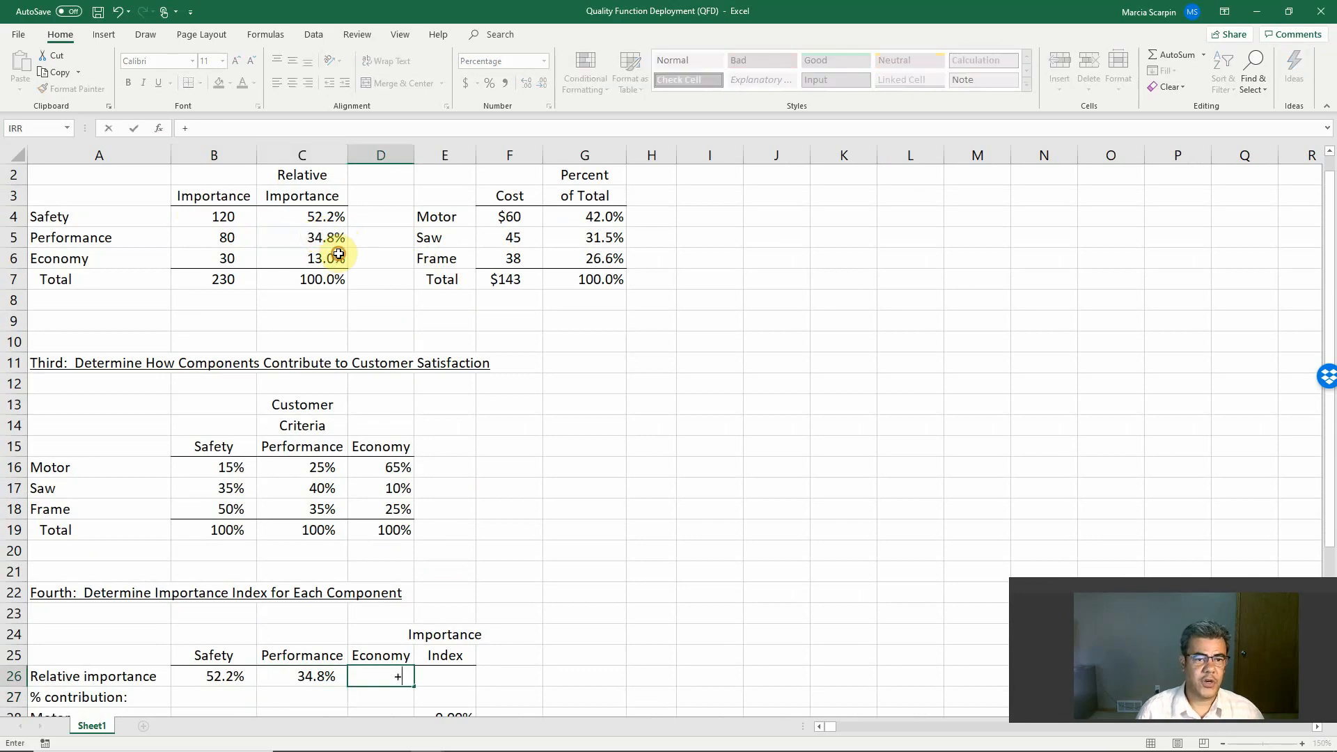
{"action": "left_click", "coordinate": [339, 254]}
{"action": "key", "text": "Return"}
Link Motor's Safety contribution in B28 to B16 in the third table
{"action": "key", "text": "Down"}
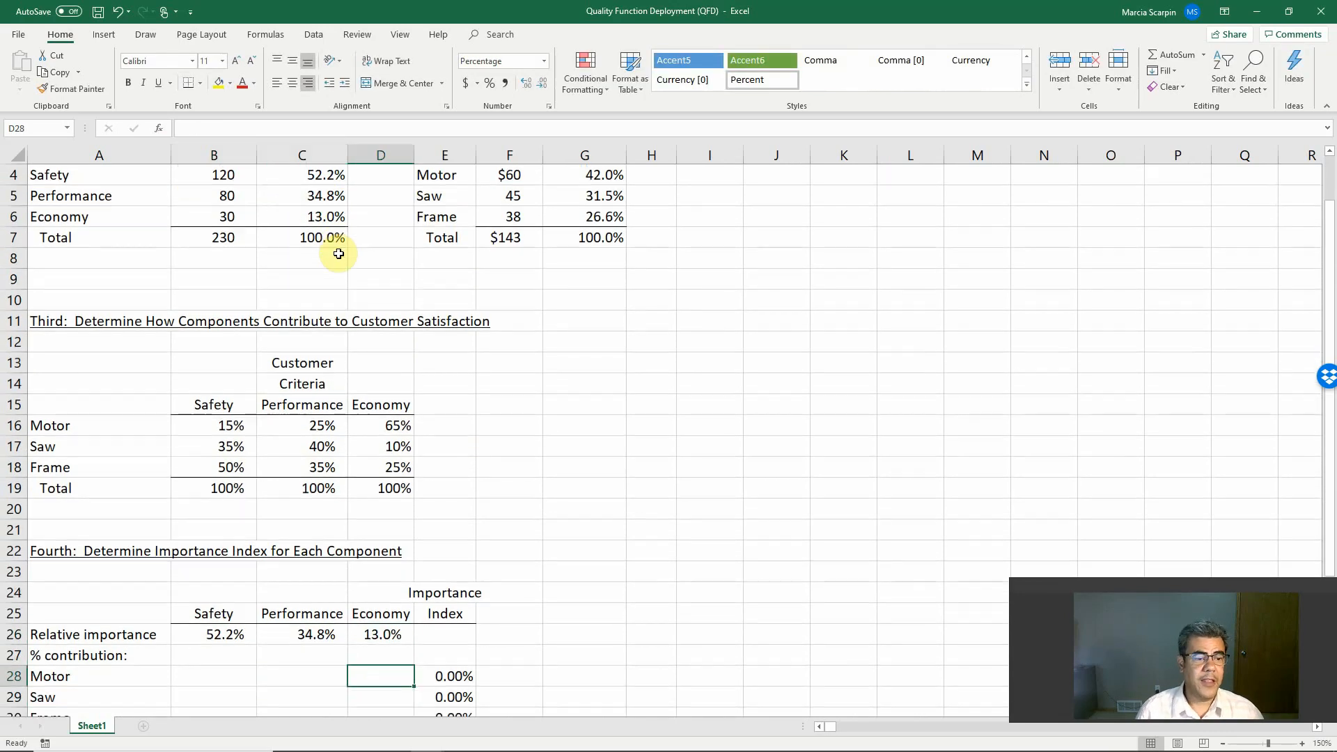
{"action": "key", "text": "Left"}
{"action": "key", "text": "Left"}
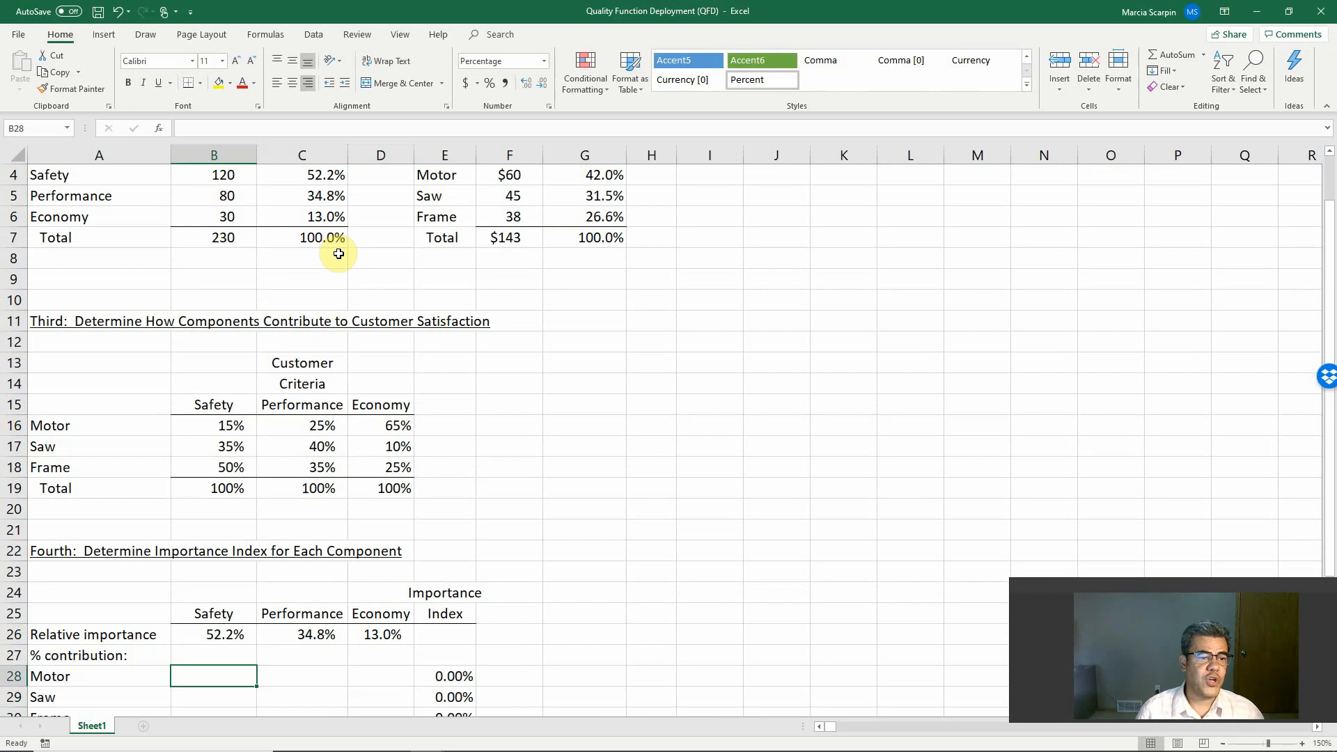
{"action": "type", "text": "+"}
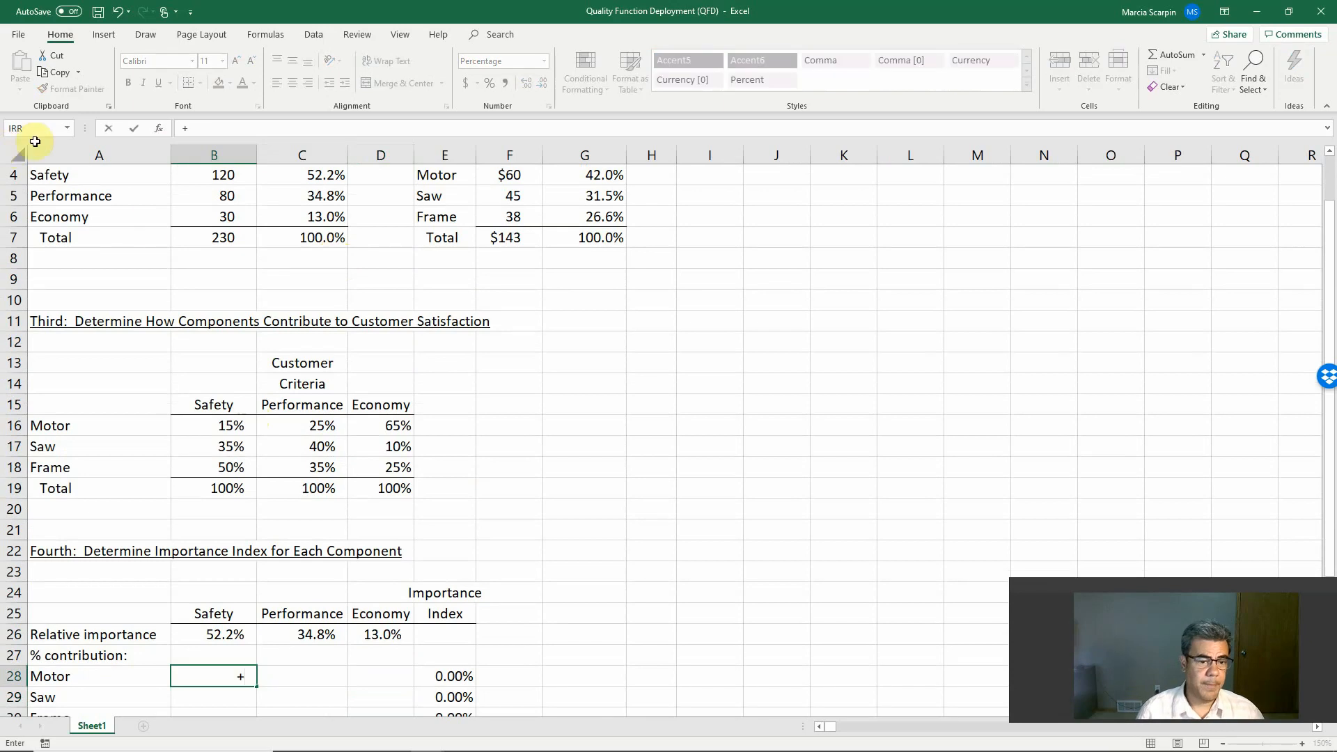
{"action": "left_click", "coordinate": [233, 424]}
{"action": "key", "text": "Return"}
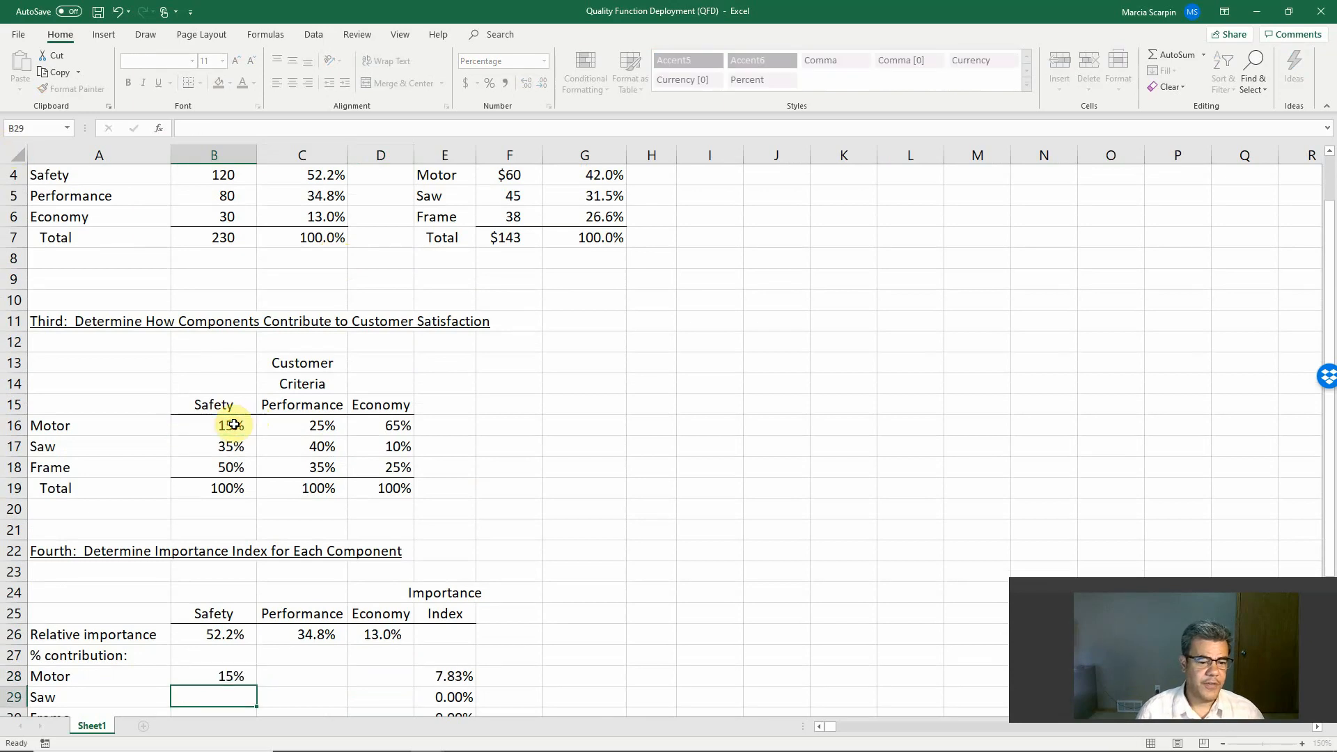
Copy the B28 formula across all components and criteria in B28:D30, pasting formulas only
{"action": "key", "text": "Down"}
{"action": "key", "text": "Down"}
{"action": "key", "text": "Up"}
{"action": "key", "text": "Up"}
{"action": "key", "text": "Up"}
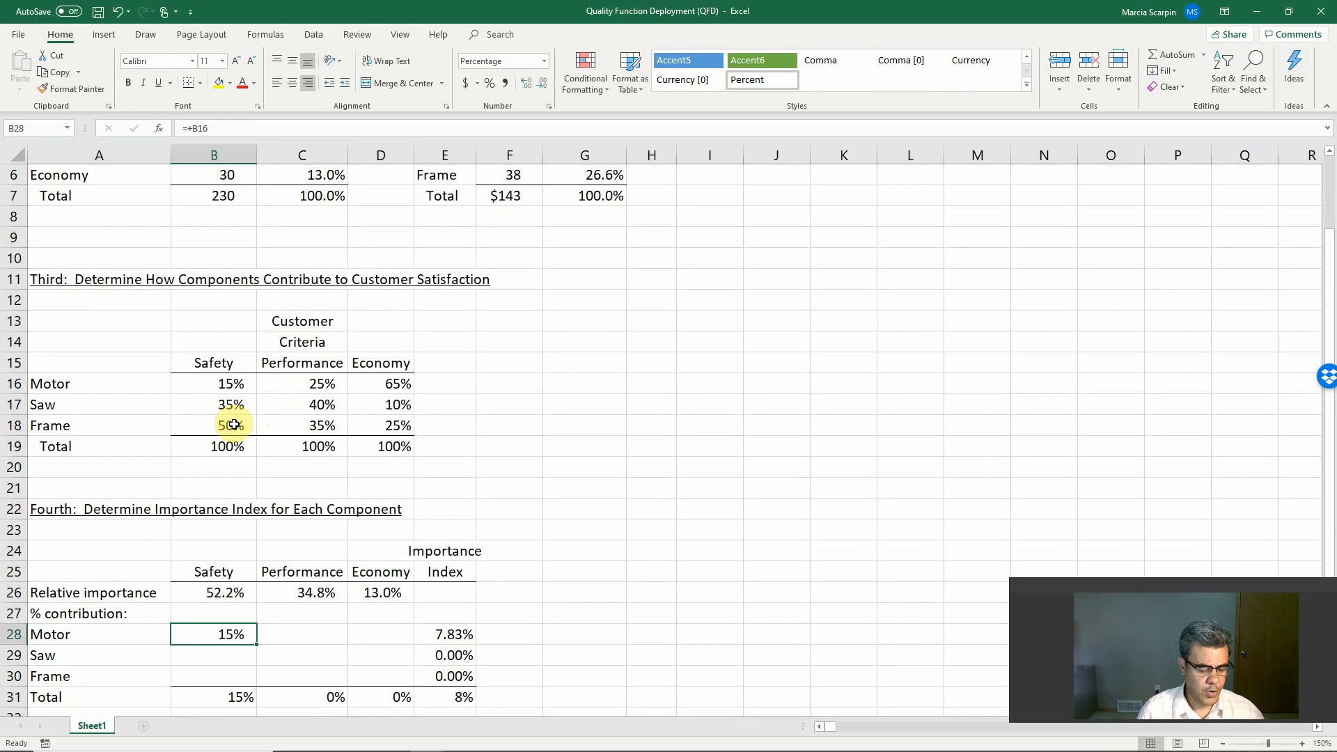
{"action": "key", "text": "ctrl+c"}
{"action": "key", "text": "shift+Down"}
{"action": "key", "text": "shift+Down"}
{"action": "key", "text": "shift+Right"}
{"action": "key", "text": "shift+Right"}
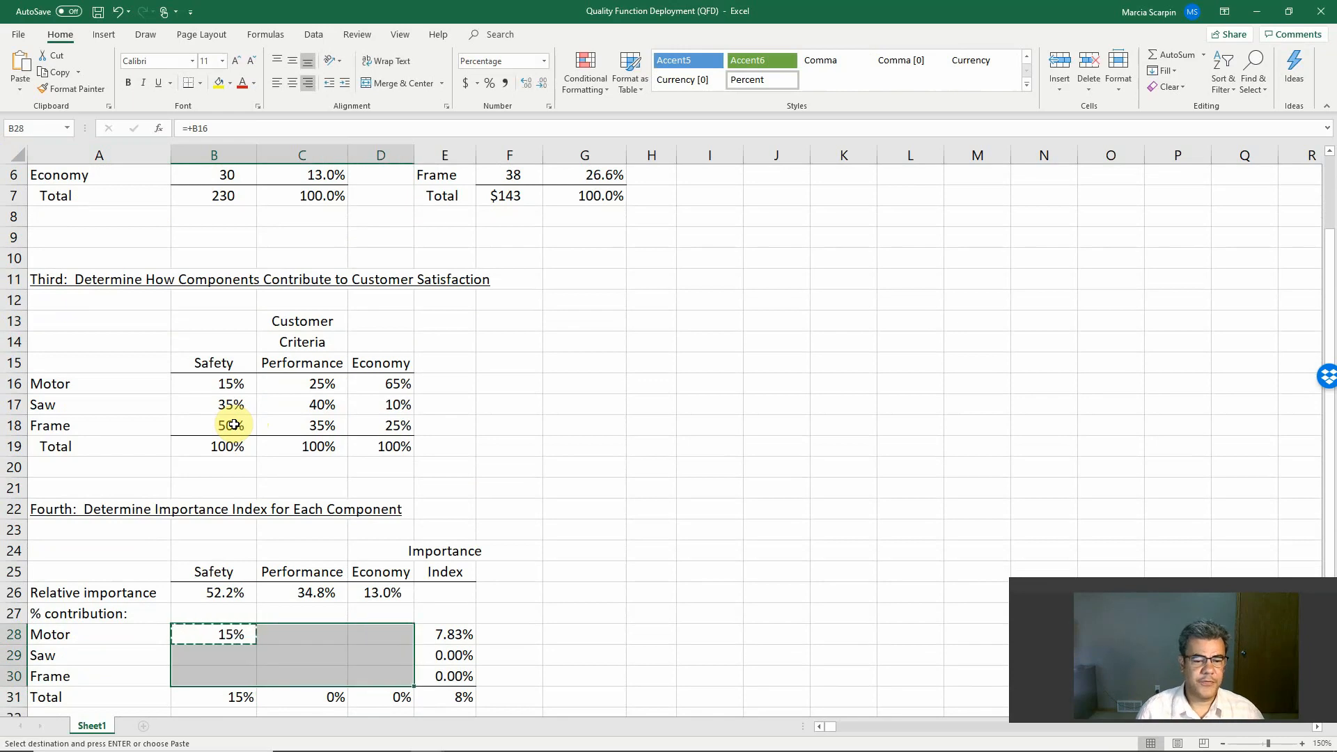
{"action": "right_click", "coordinate": [319, 657]}
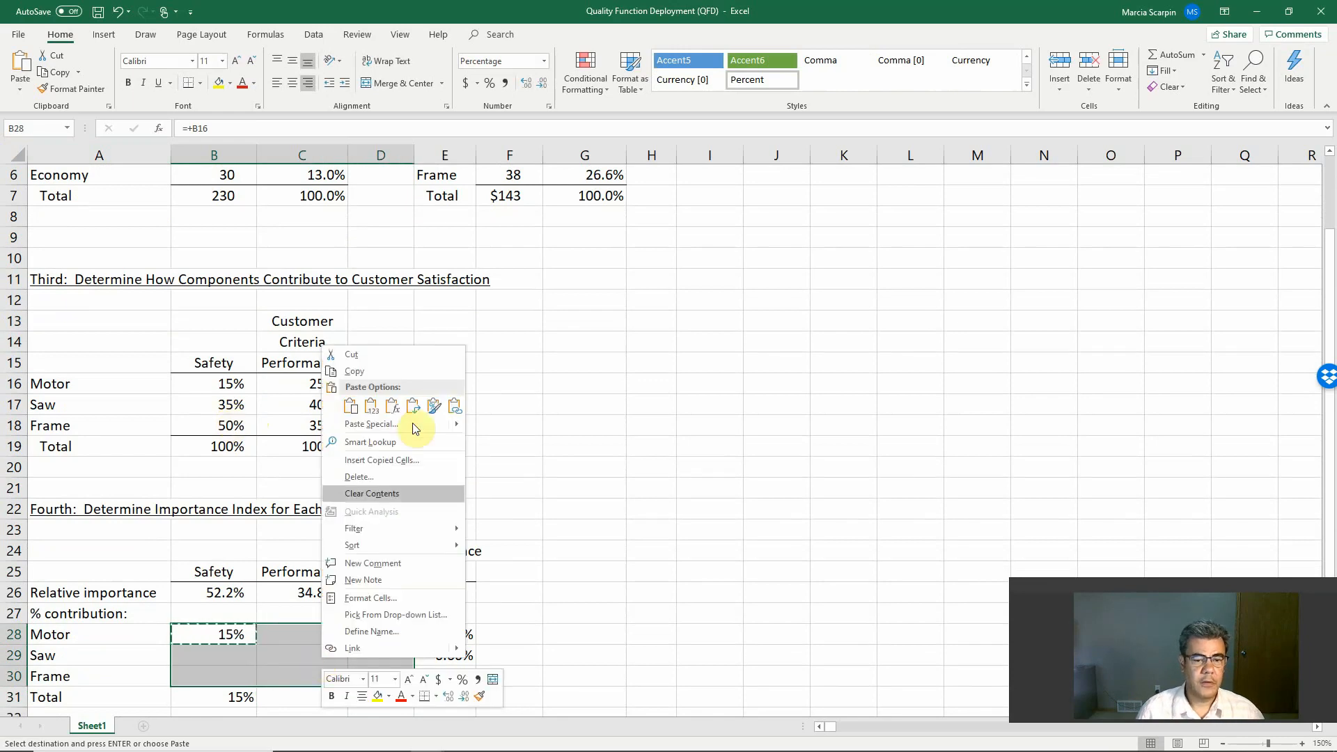
{"action": "left_click", "coordinate": [391, 405]}
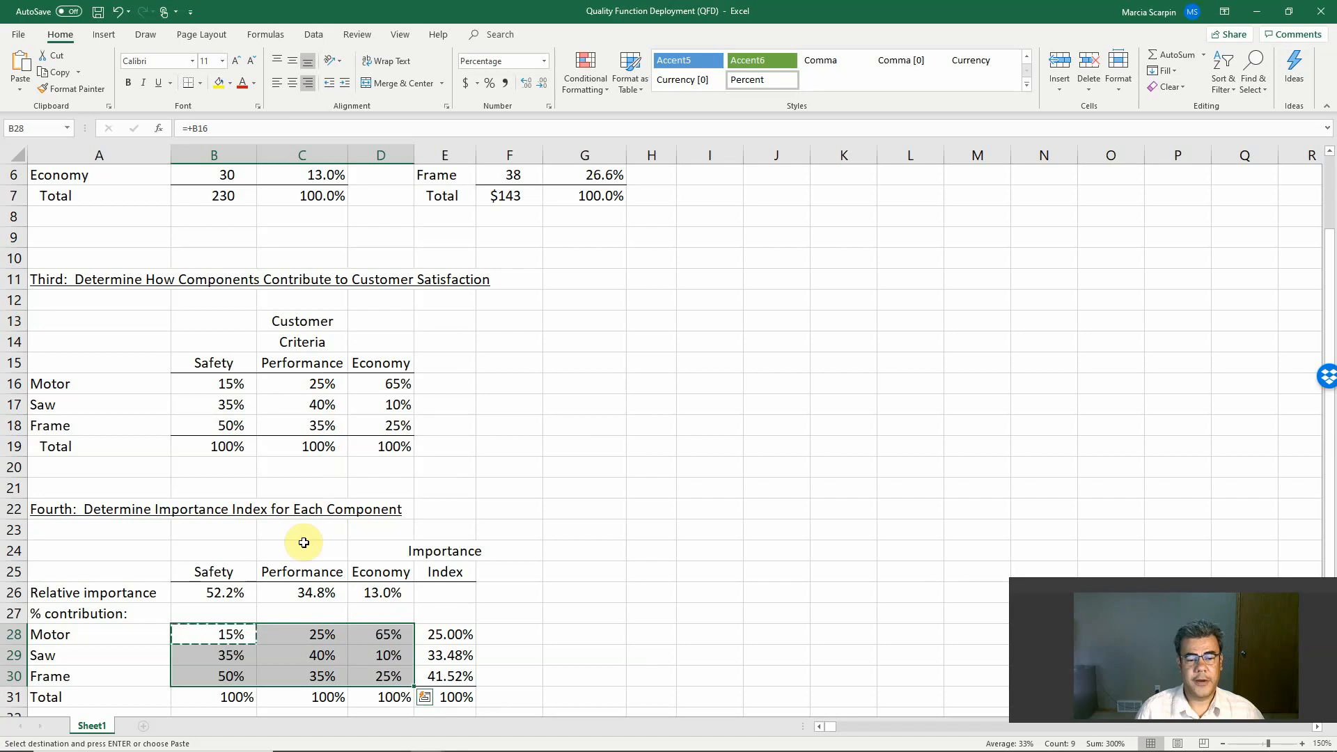
Examine Motor's importance index formula in E28 and the relative importance and contribution cells it multiplies, B26:D26 and B28:D28
{"action": "left_click", "coordinate": [430, 635]}
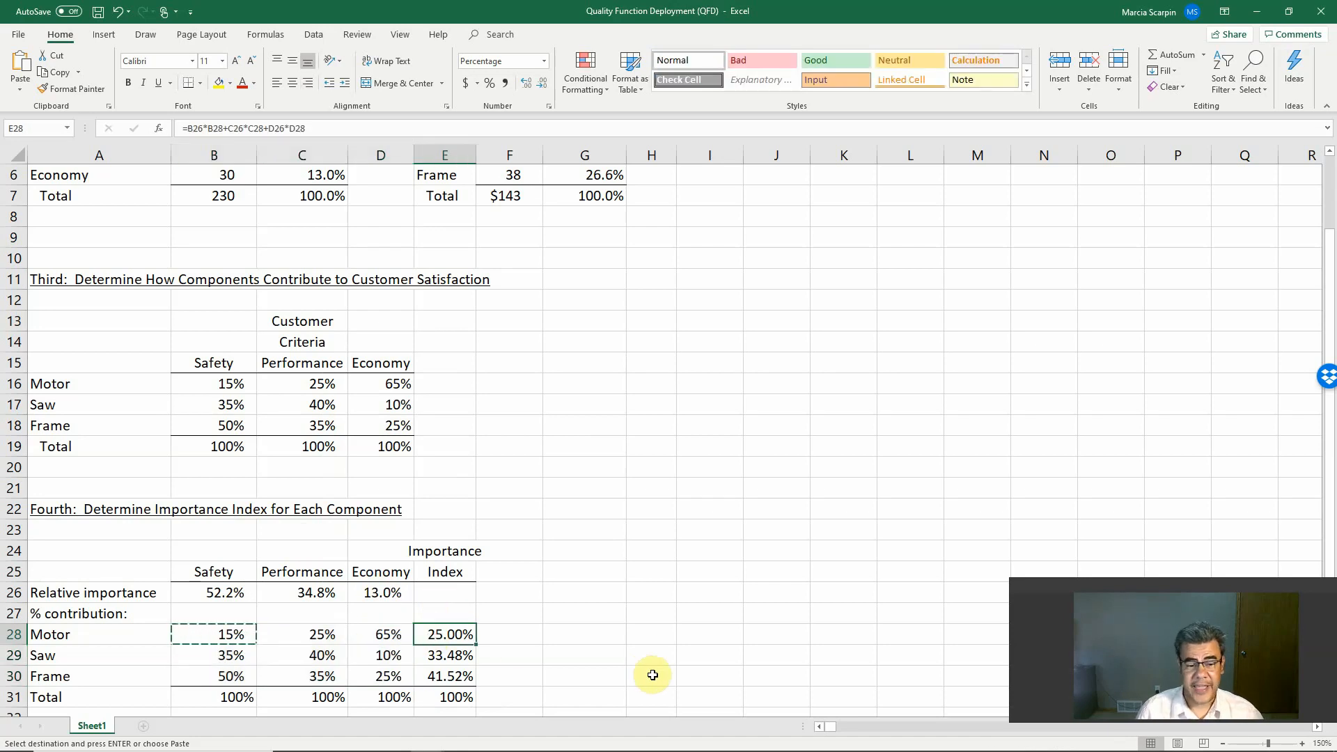
{"action": "left_click", "coordinate": [204, 636]}
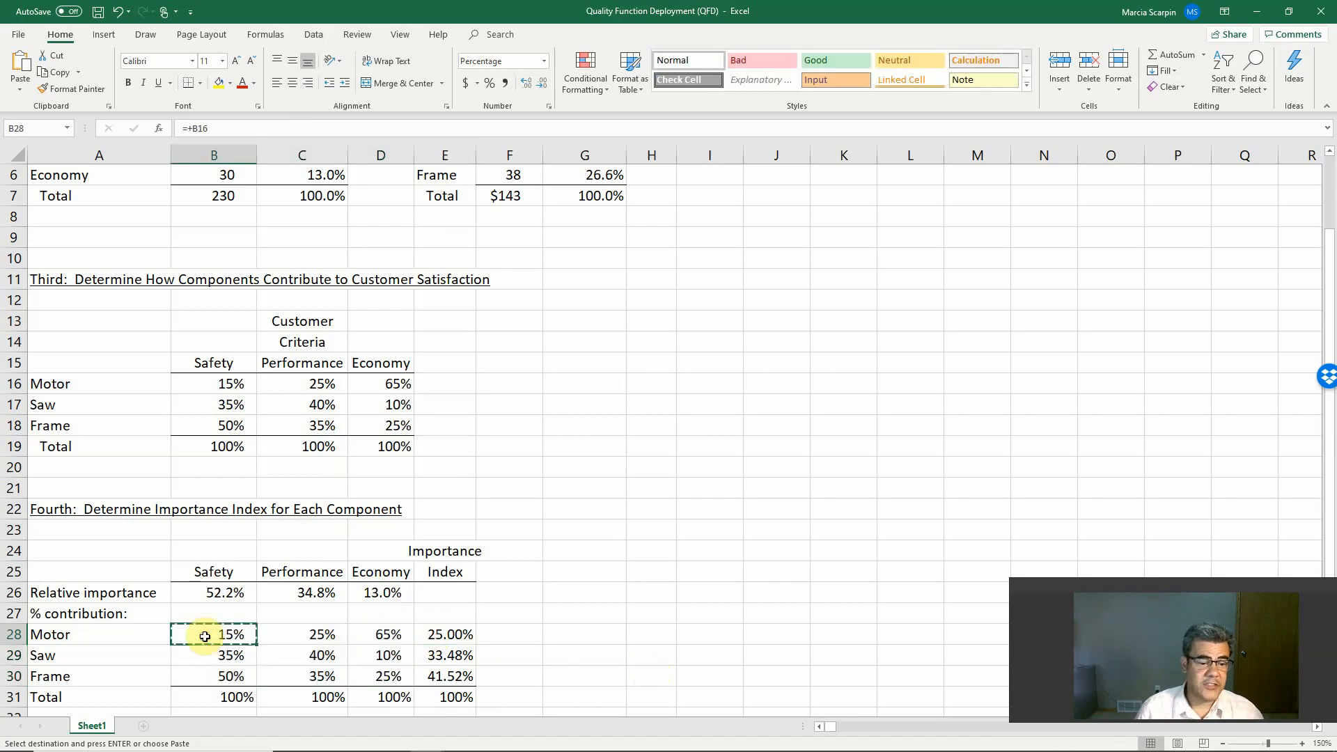
{"action": "left_click_drag", "start_coordinate": [214, 594], "coordinate": [381, 593]}
{"action": "left_click_drag", "start_coordinate": [218, 635], "coordinate": [354, 633]}
Clear Motor's importance index in E28 and start a new formula with the Safety term +$B$26*B28, keeping the relative importance reference absolute
{"action": "left_click", "coordinate": [449, 635]}
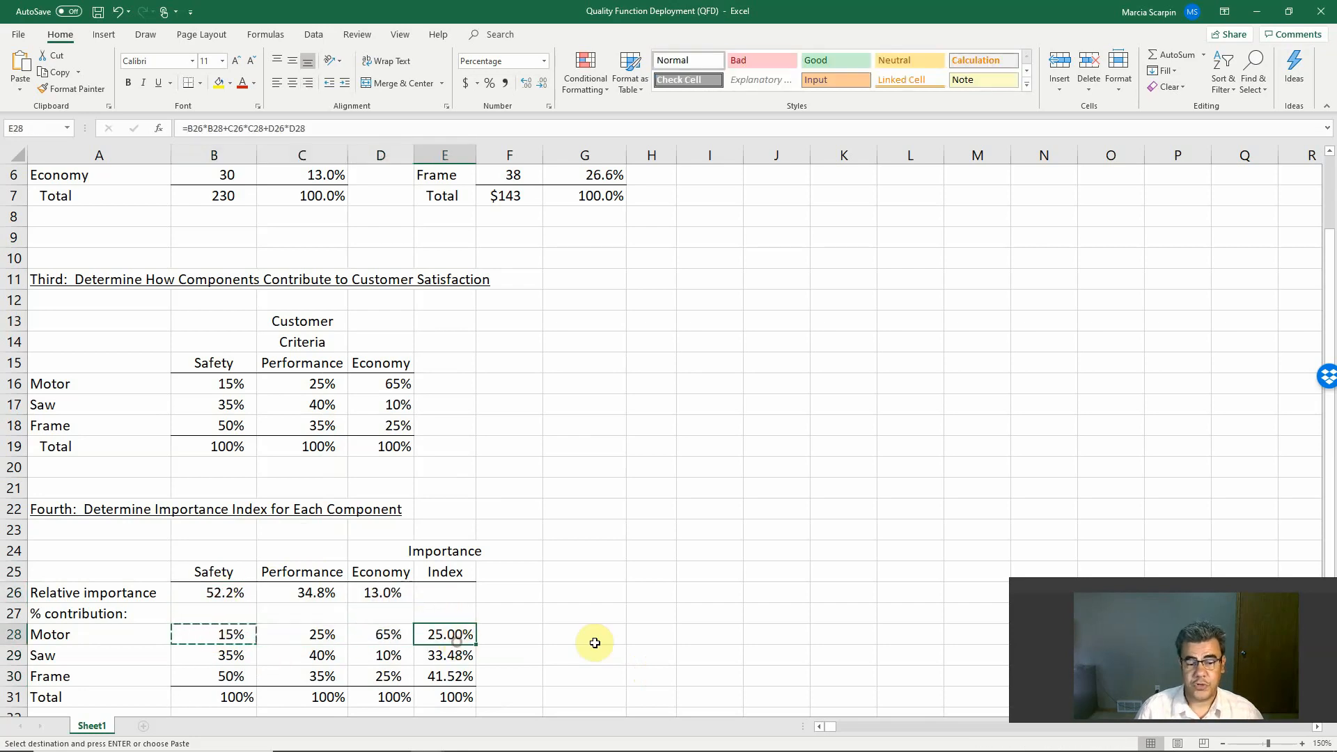
{"action": "key", "text": "Delete"}
{"action": "type", "text": "+"}
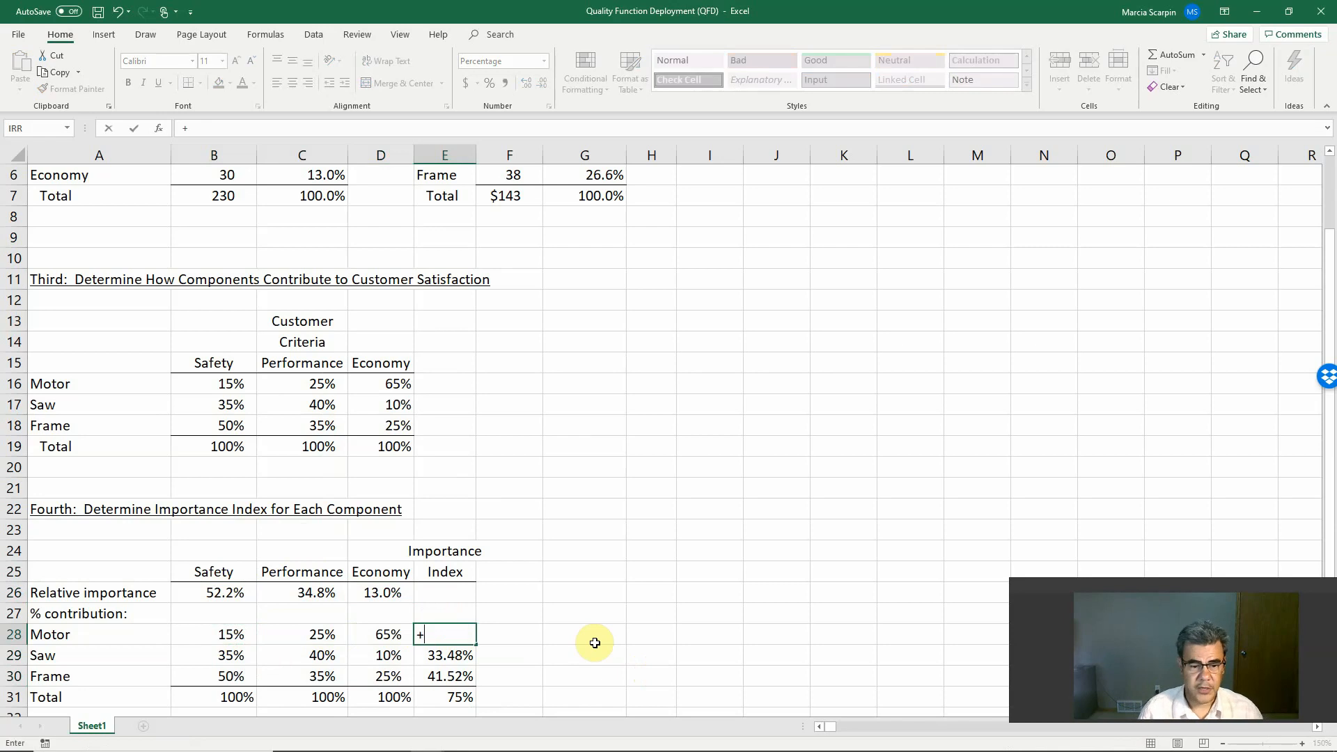
{"action": "key", "text": "Left"}
{"action": "key", "text": "Left"}
{"action": "key", "text": "Left"}
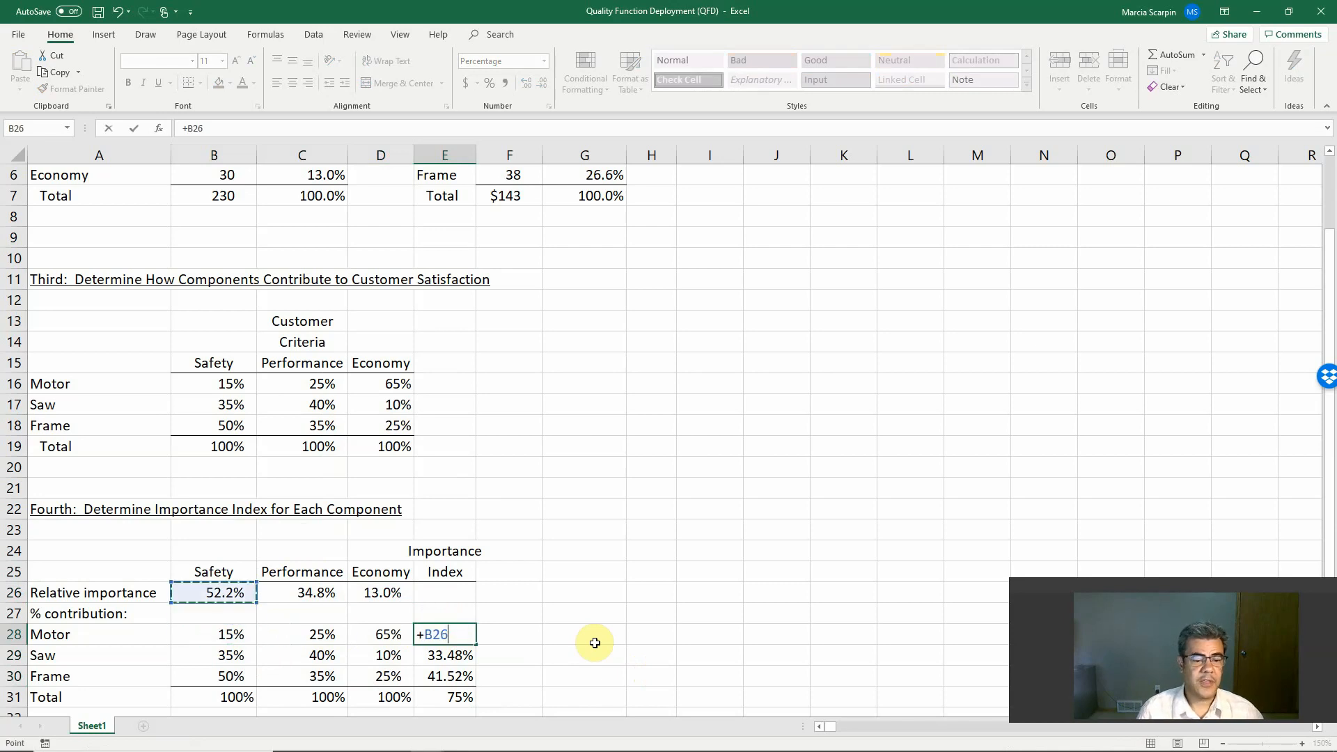
{"action": "key", "text": "F4"}
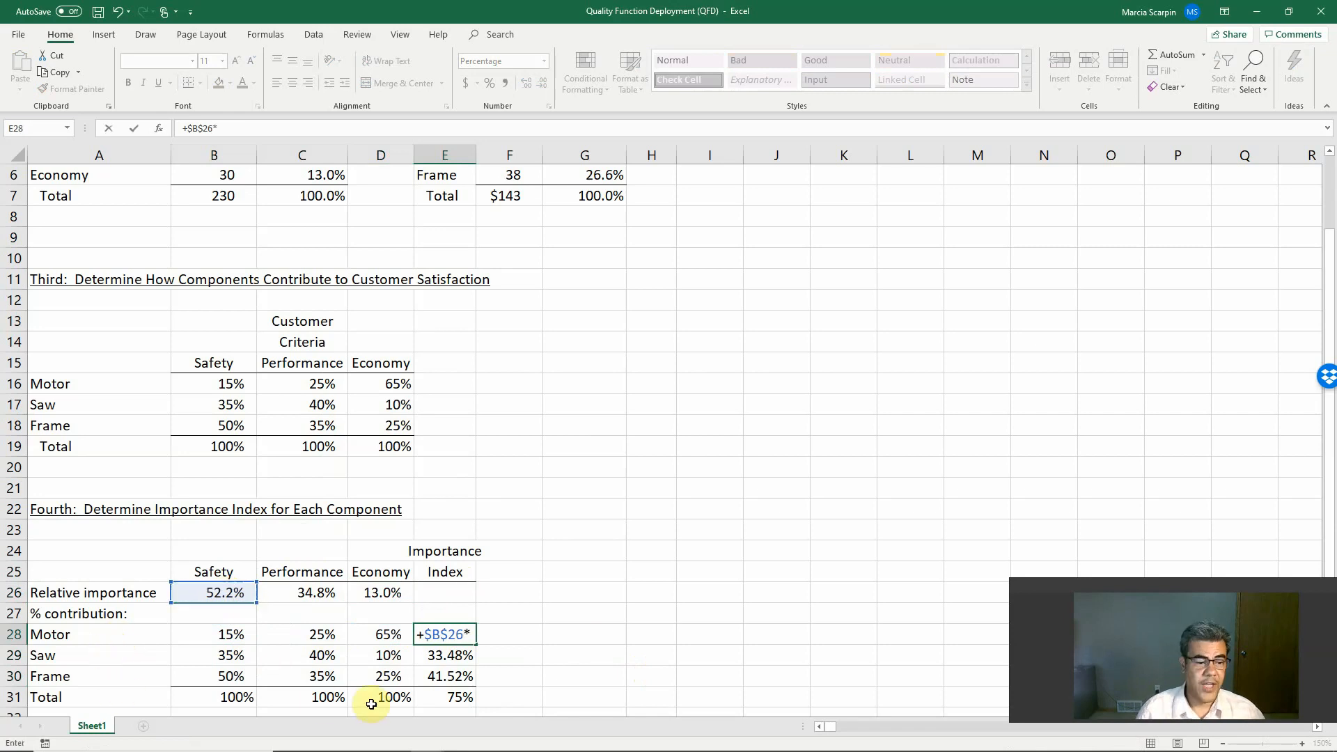
{"action": "left_click", "coordinate": [237, 634]}
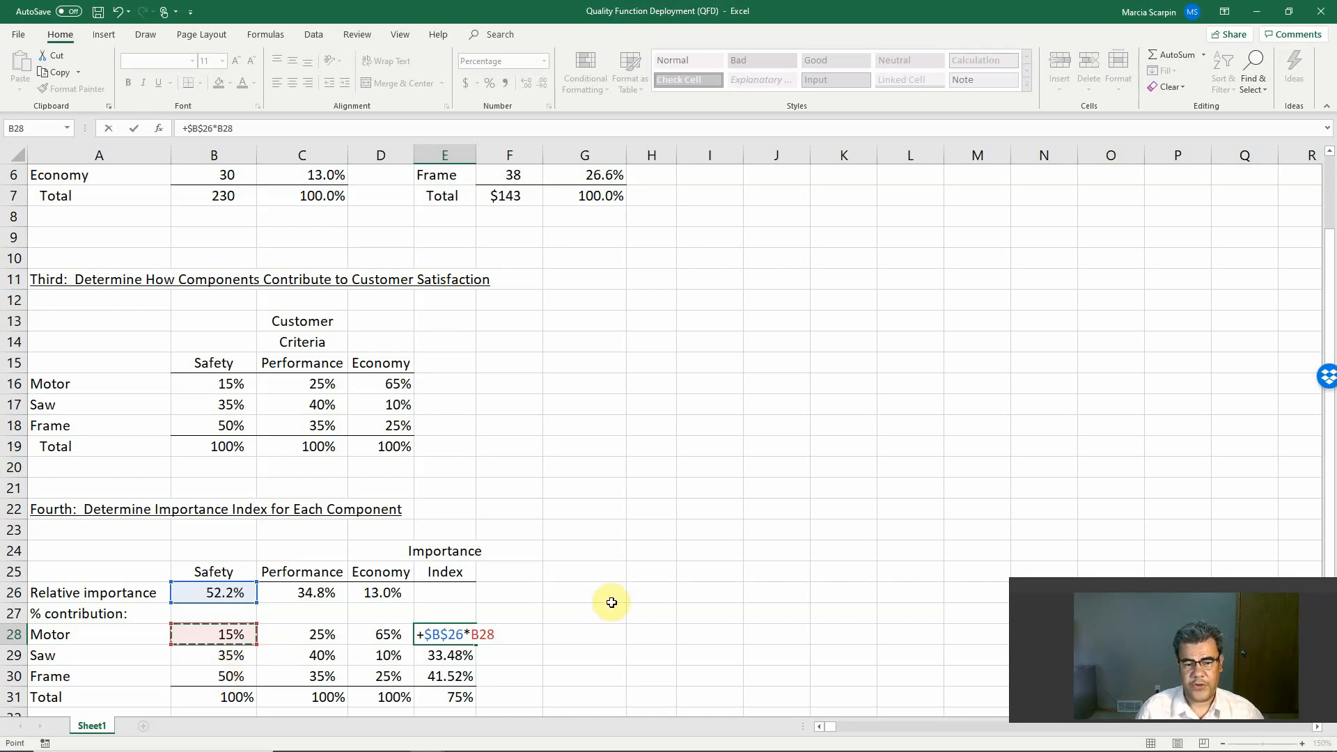
Complete Motor's importance index formula in E28 with the Performance and Economy terms +$C$26*C28+$D$26*D28, keeping the relative importance references absolute
{"action": "type", "text": "+"}
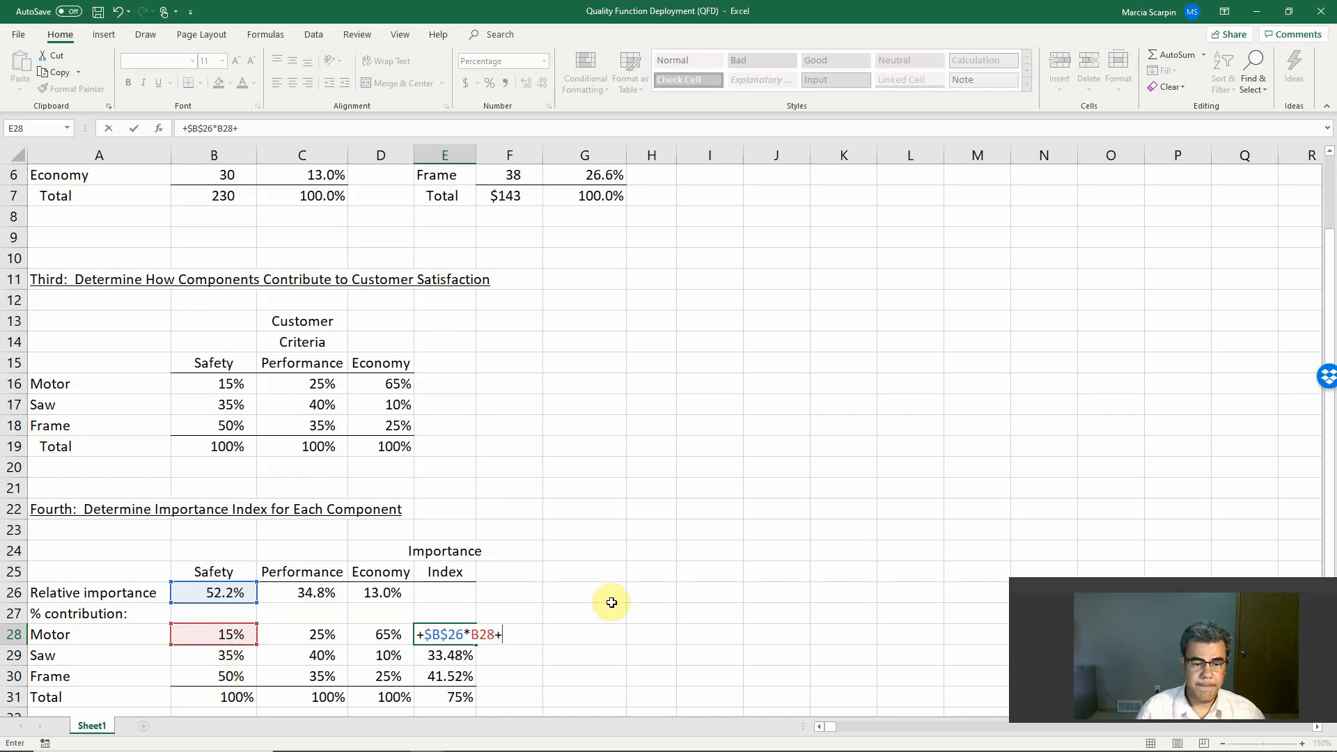
{"action": "left_click", "coordinate": [314, 593]}
{"action": "key", "text": "F4"}
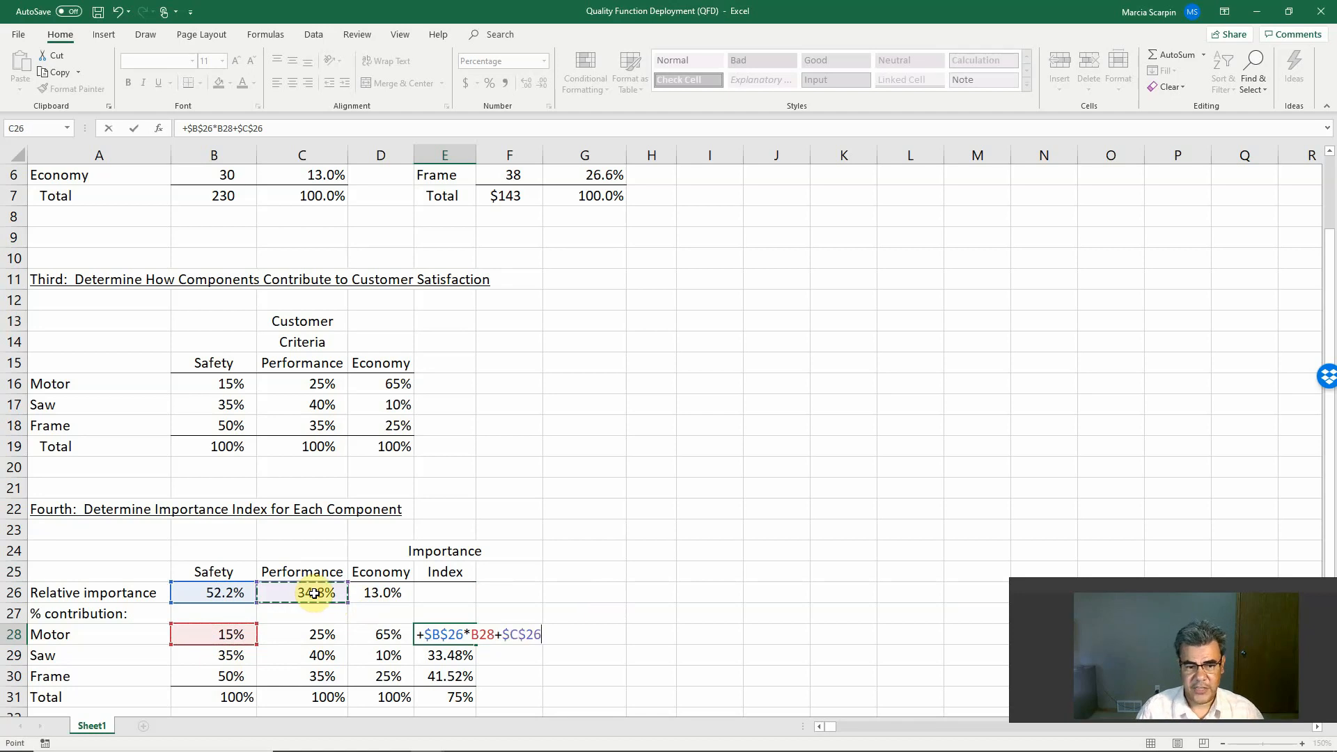
{"action": "type", "text": "*"}
{"action": "left_click", "coordinate": [317, 633]}
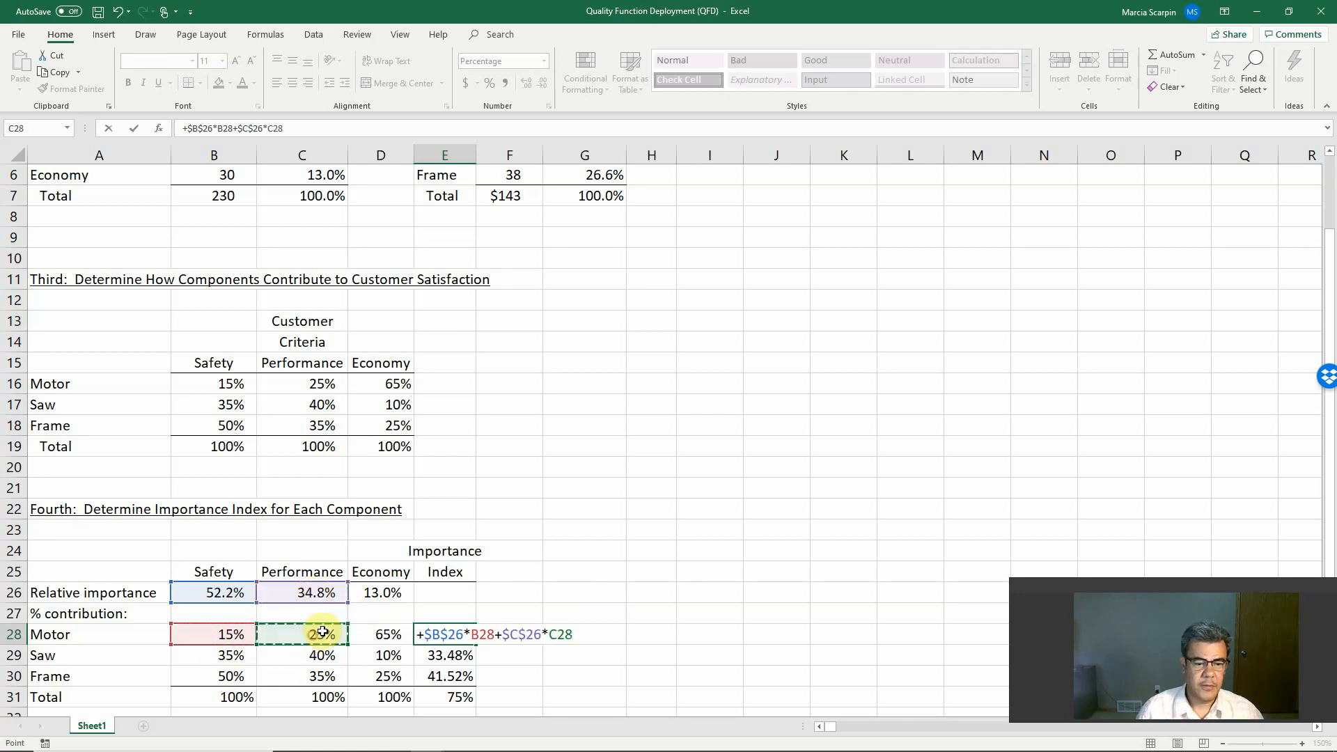
{"action": "type", "text": "+"}
{"action": "left_click", "coordinate": [379, 592]}
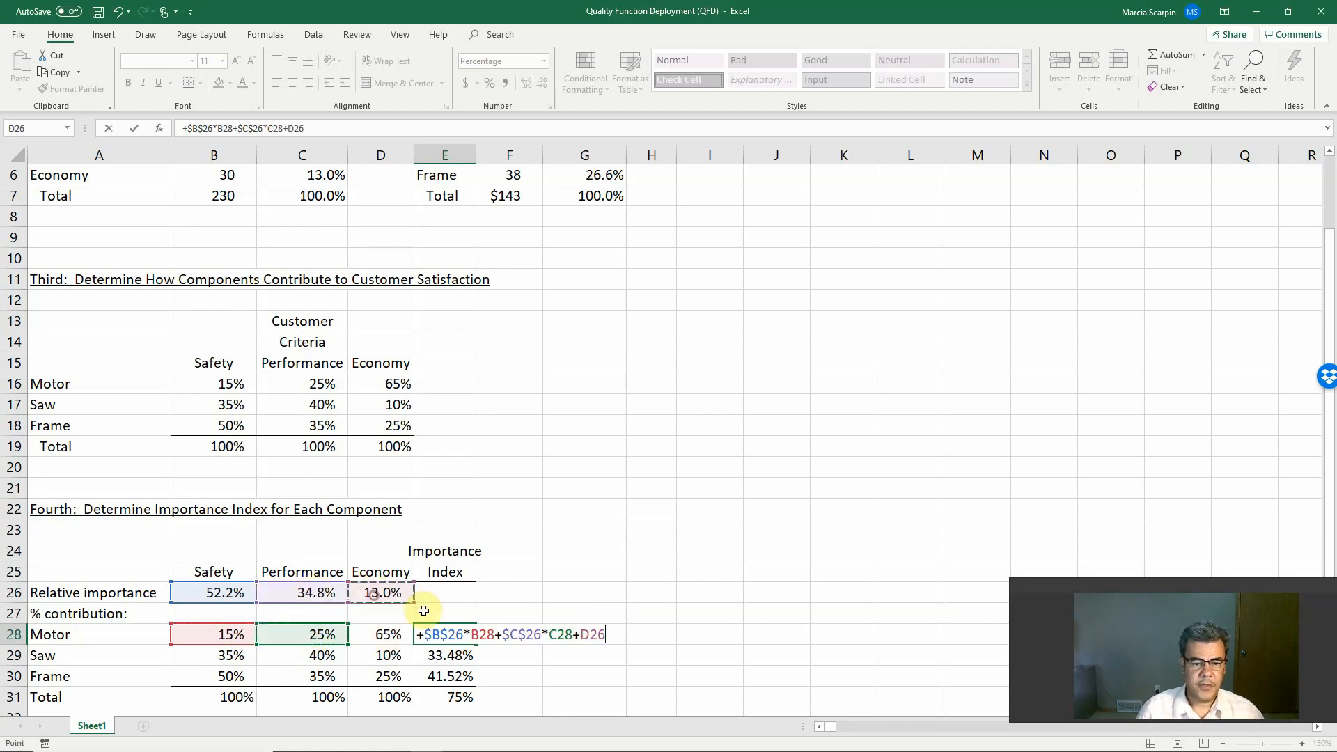
{"action": "key", "text": "F4"}
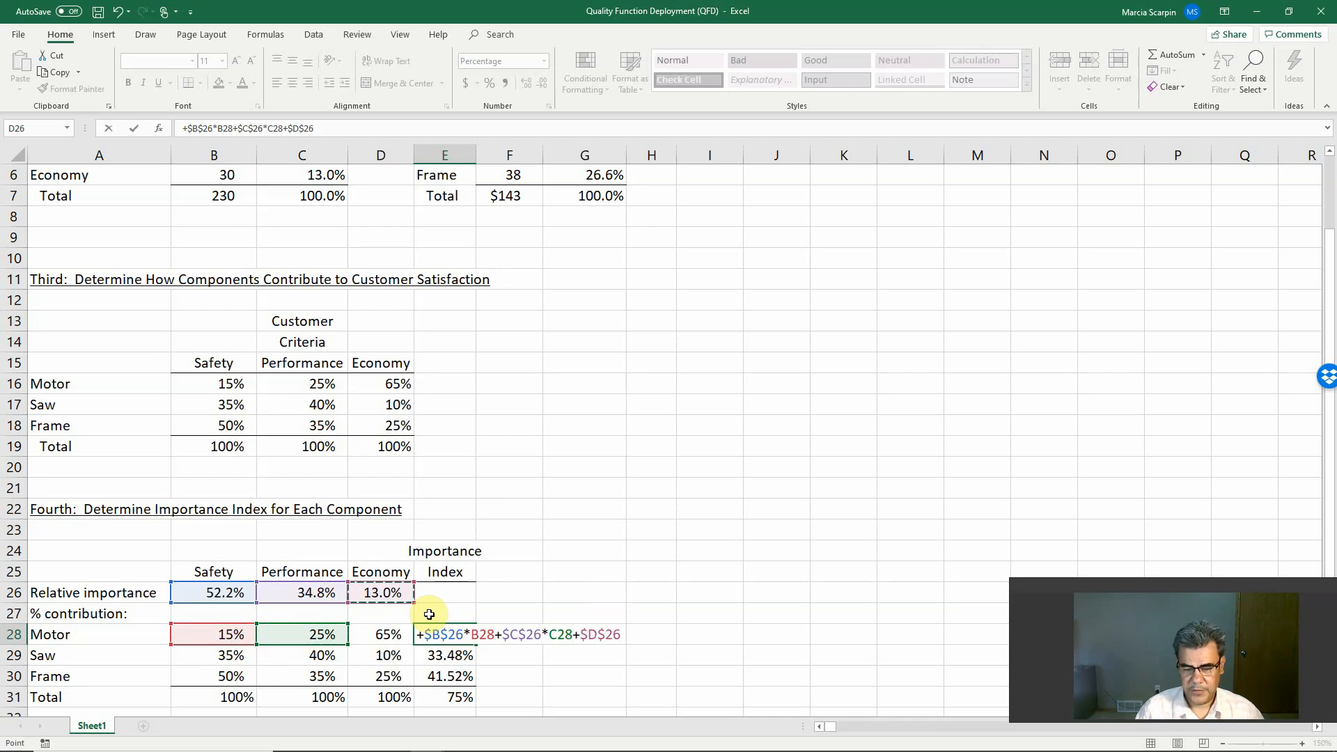
{"action": "type", "text": "*"}
{"action": "left_click", "coordinate": [380, 632]}
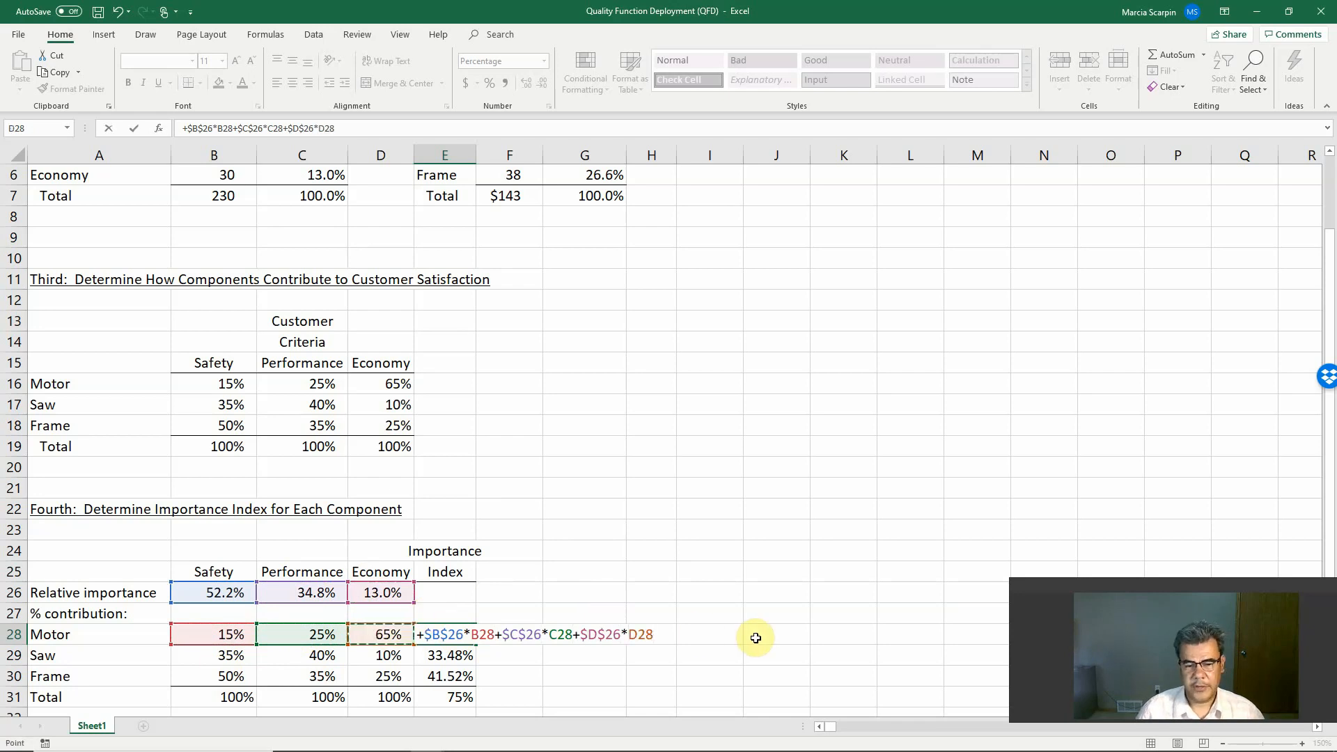
{"action": "key", "text": "Return"}
Copy Motor's importance index formula in E28 down to Saw and Frame in E29:E30, pasting formulas only, and check the totals row
{"action": "key", "text": "Up"}
{"action": "key", "text": "ctrl+c"}
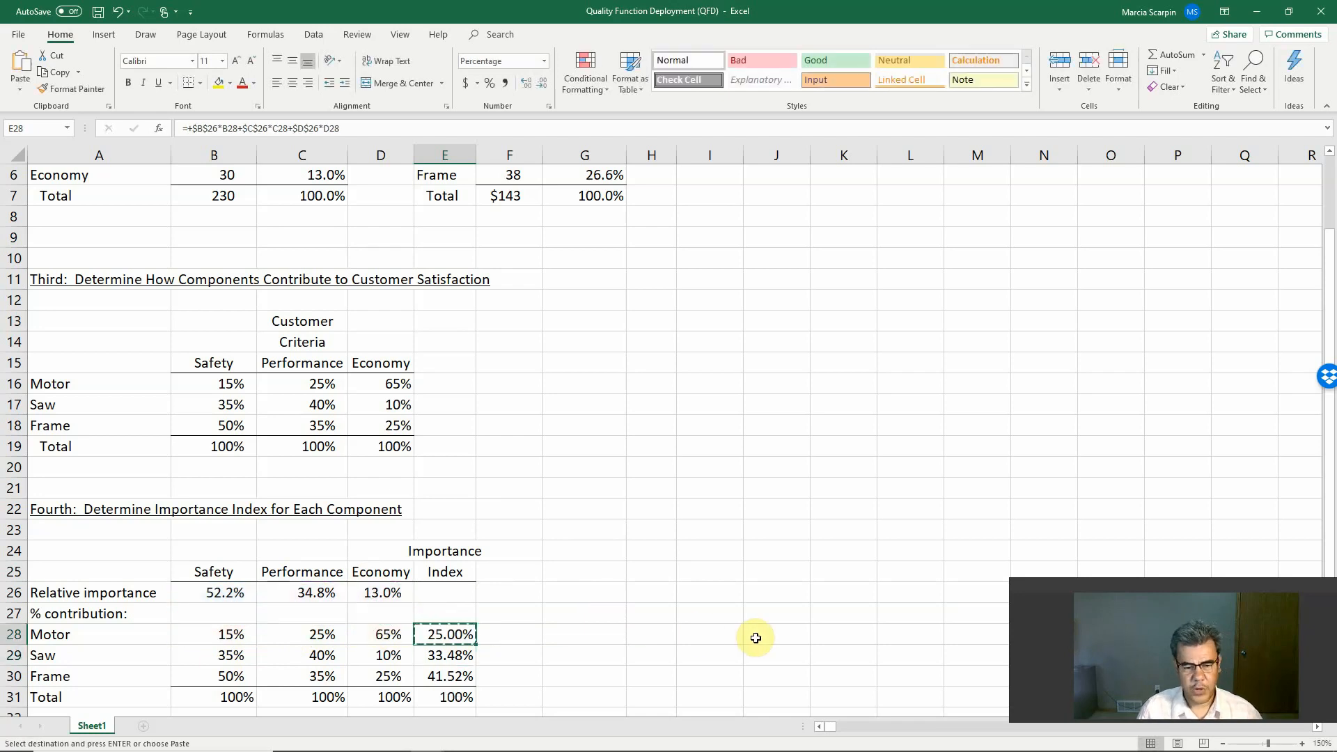
{"action": "key", "text": "shift+Down"}
{"action": "key", "text": "shift+Down"}
{"action": "right_click", "coordinate": [484, 675]}
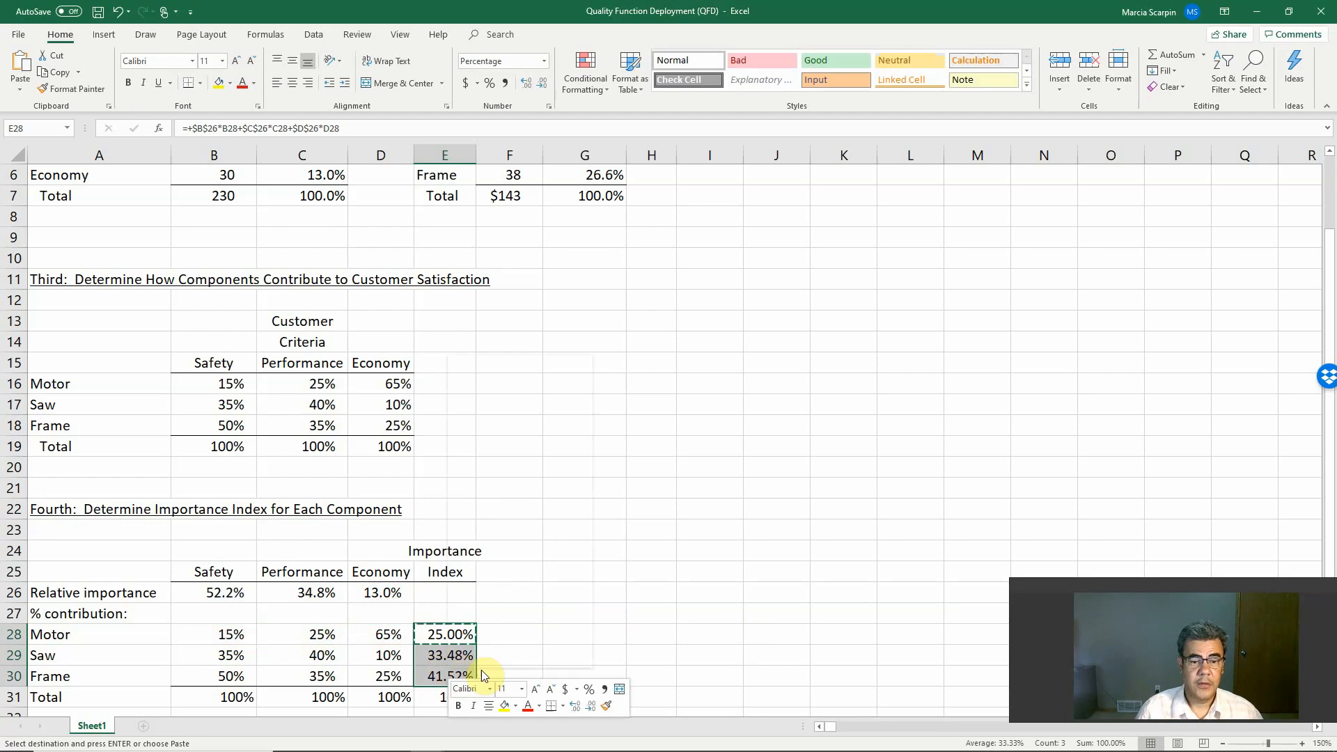
{"action": "left_click", "coordinate": [525, 415]}
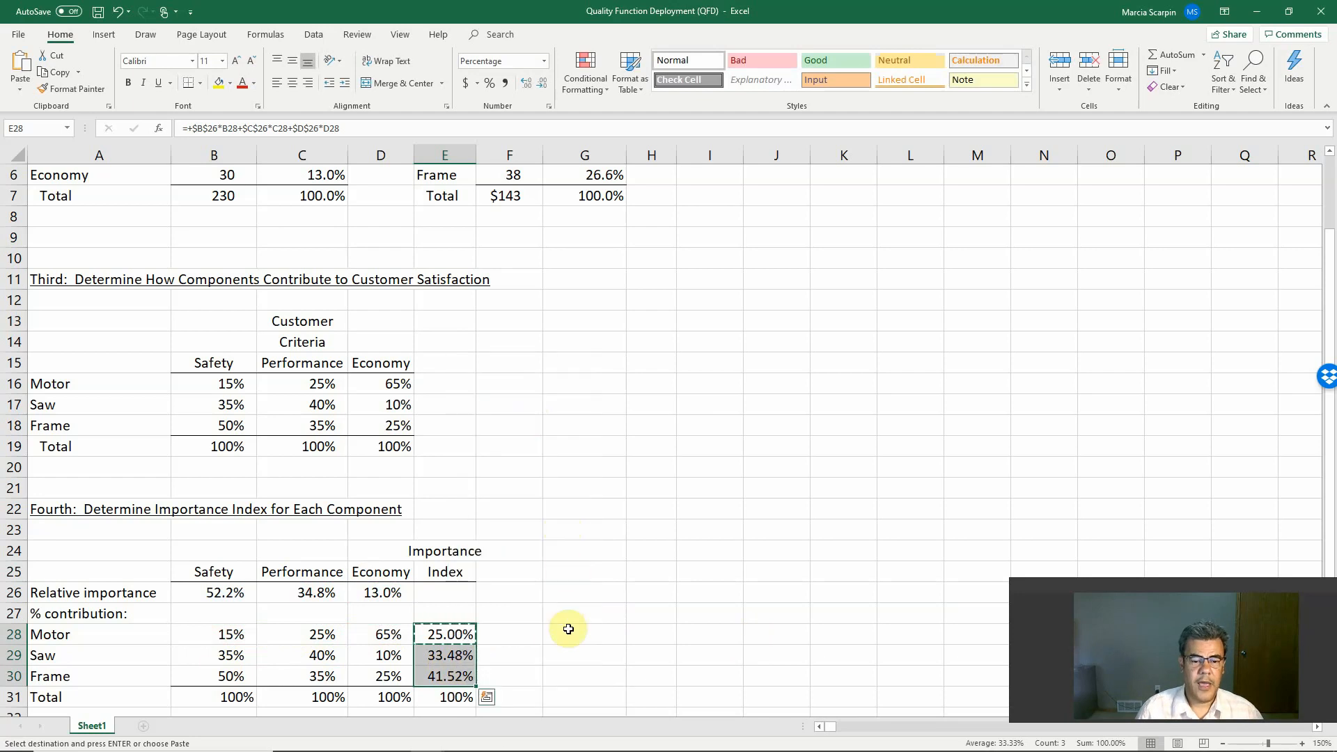
{"action": "left_click", "coordinate": [522, 658]}
{"action": "scroll", "coordinate": [525, 662], "scroll_direction": "down", "scroll_amount": 1}
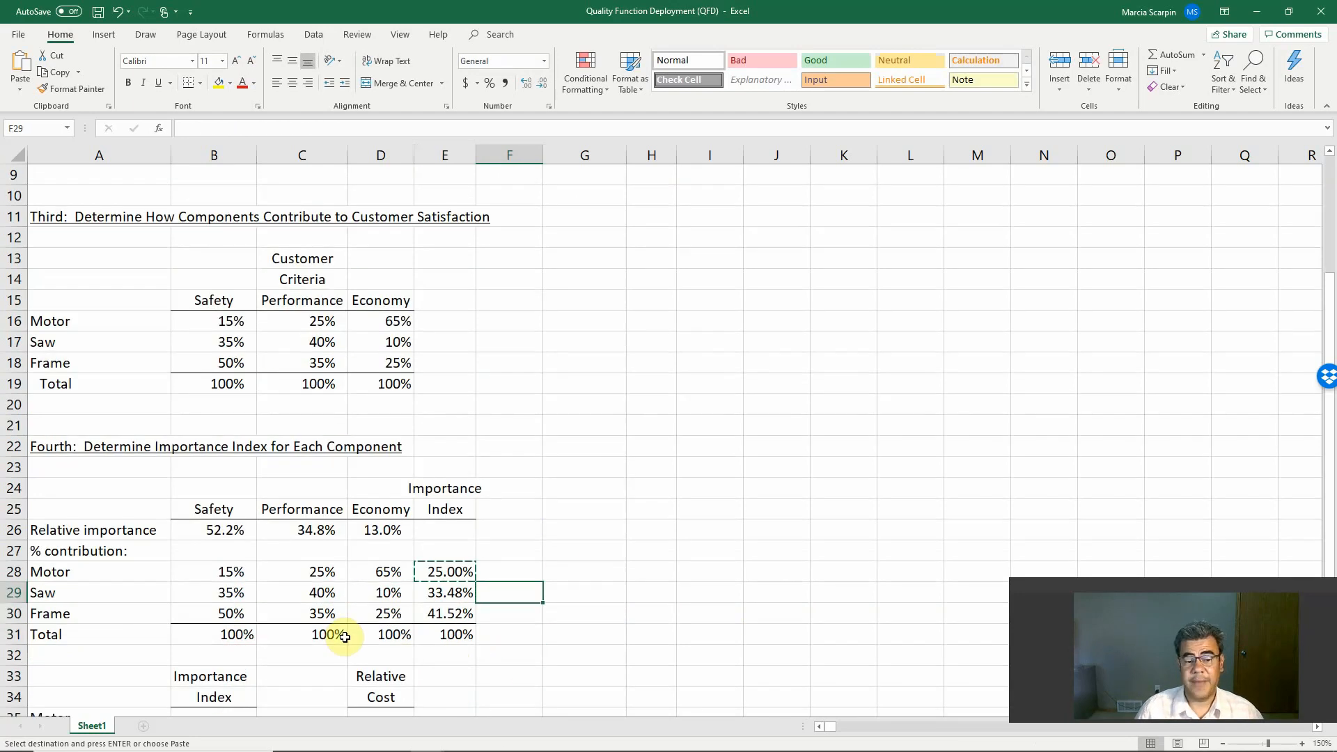
{"action": "left_click_drag", "start_coordinate": [203, 639], "coordinate": [431, 638]}
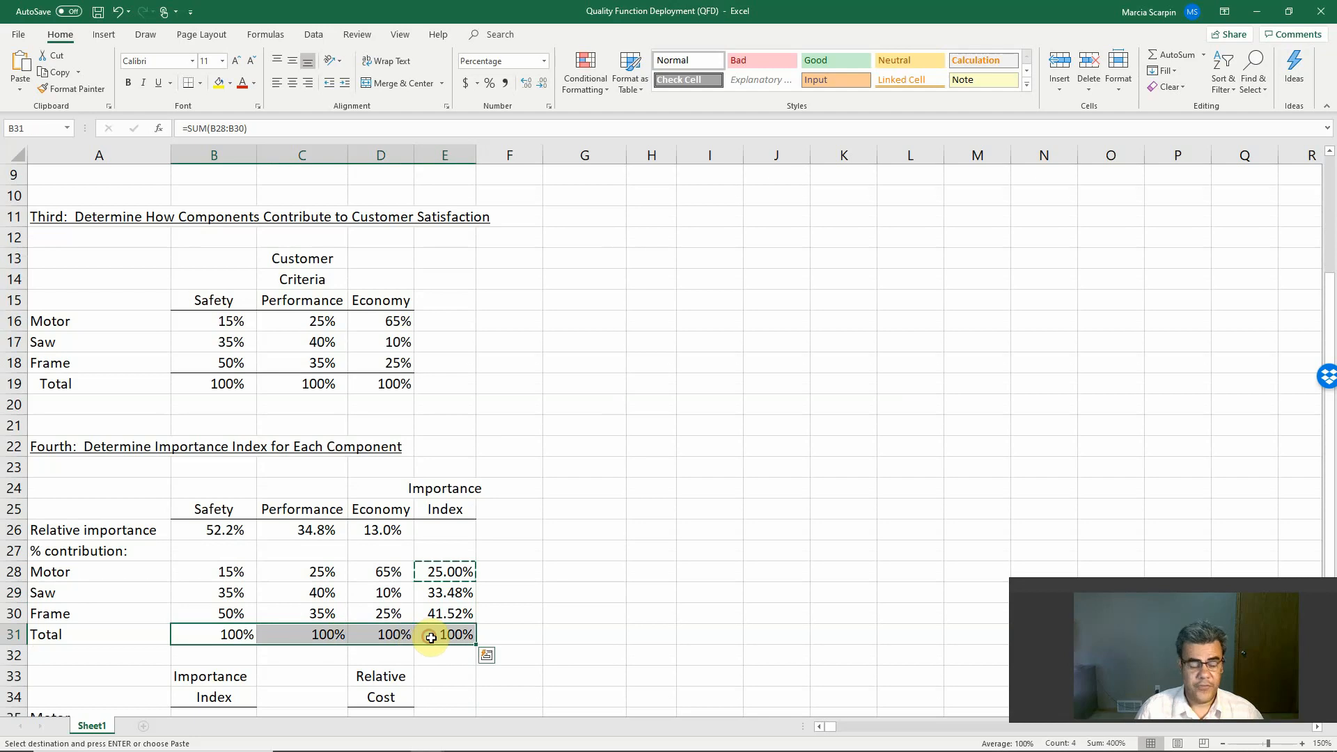
{"action": "key", "text": "Escape"}
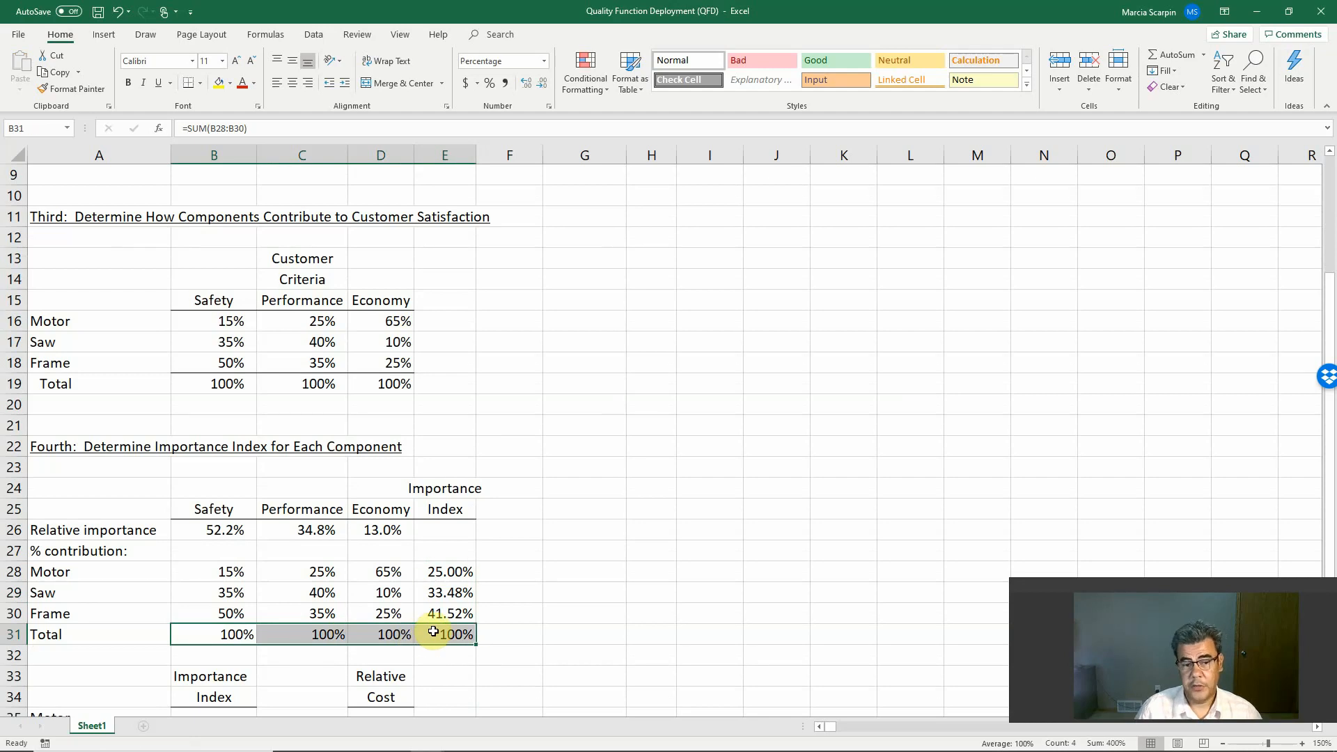
{"action": "left_click_drag", "start_coordinate": [444, 571], "coordinate": [459, 613]}
Link Motor's importance index in the comparison table, B35, to E28
{"action": "scroll", "coordinate": [460, 627], "scroll_direction": "down", "scroll_amount": 2}
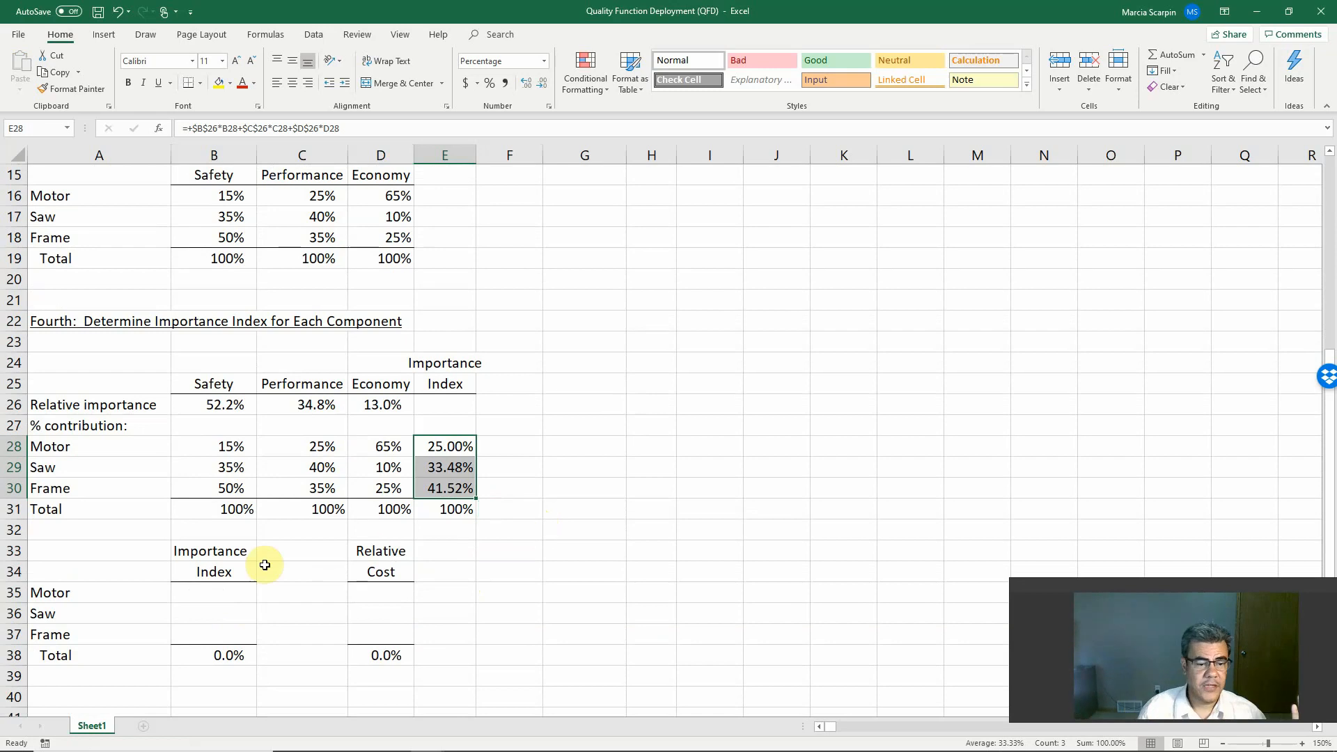
{"action": "left_click", "coordinate": [218, 593]}
{"action": "type", "text": "+"}
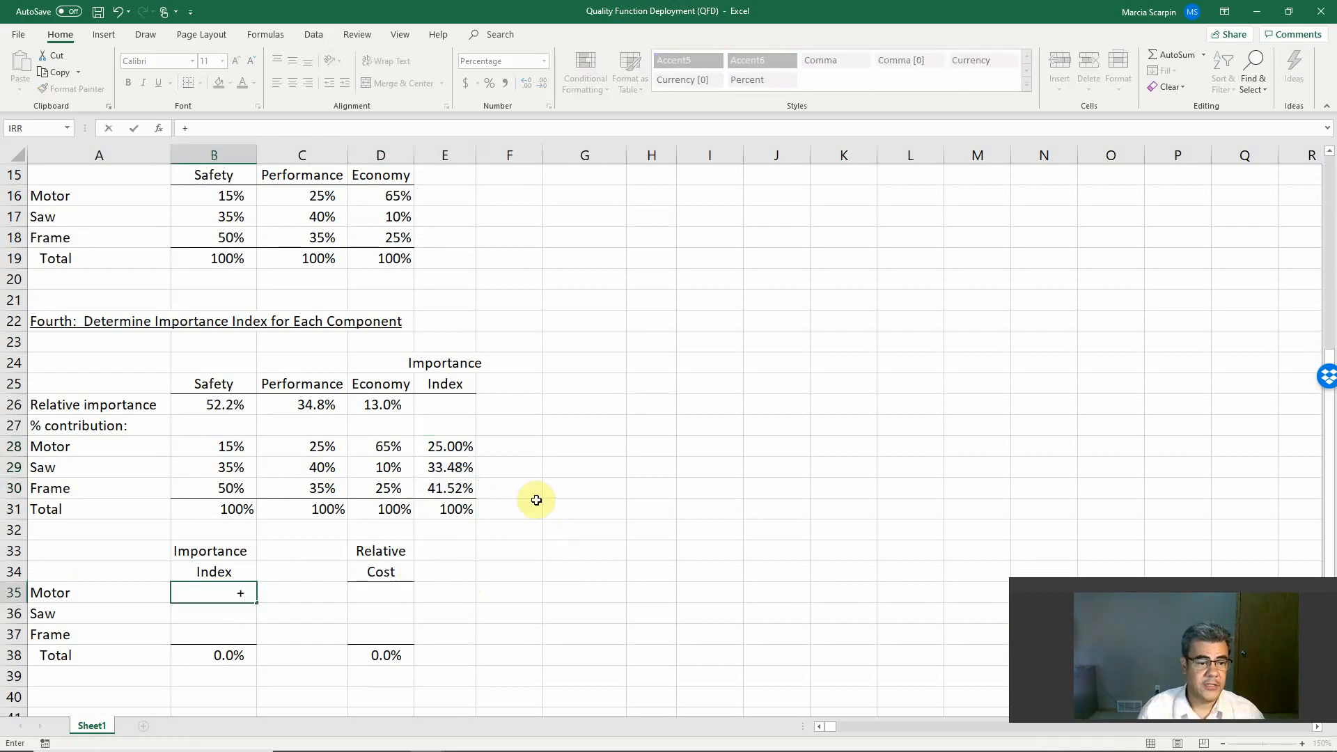
{"action": "left_click", "coordinate": [440, 451]}
{"action": "key", "text": "Return"}
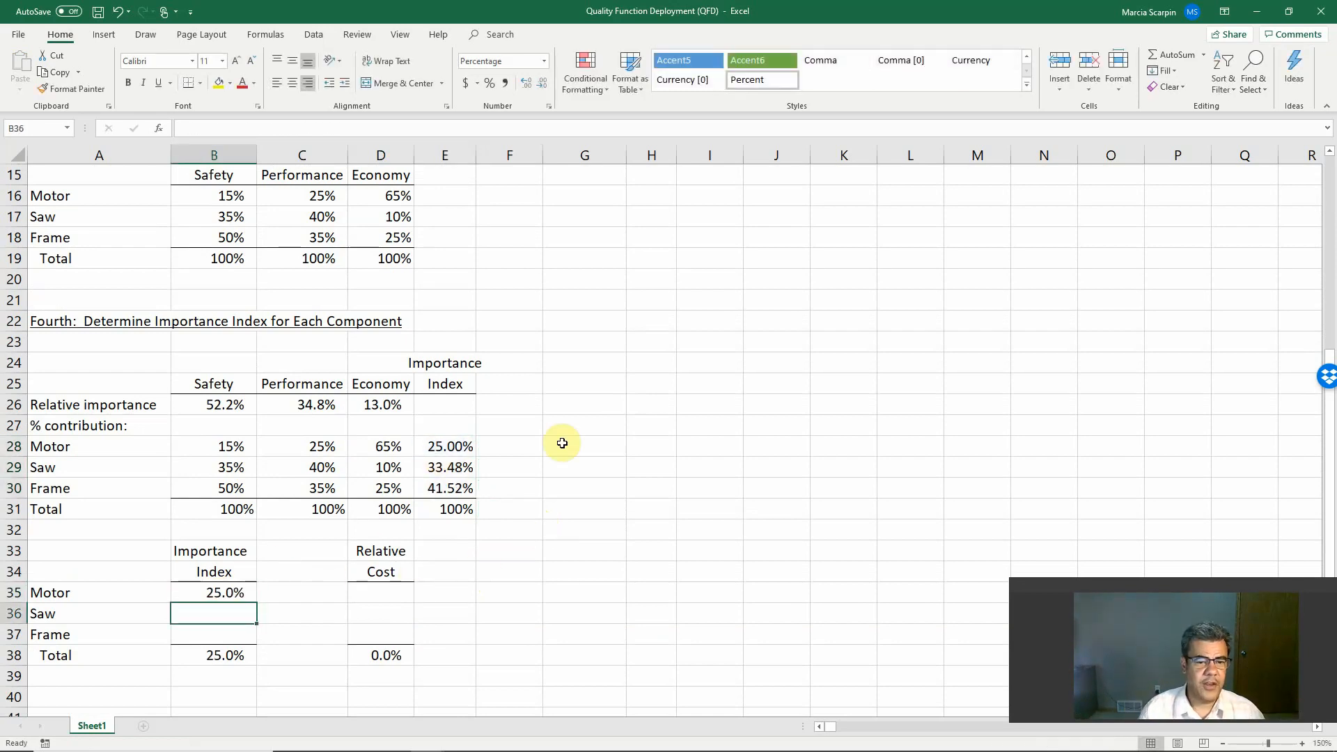
Copy the B35 importance index link down to Saw and Frame in B36:B37, pasting formulas only
{"action": "key", "text": "Up"}
{"action": "key", "text": "ctrl+c"}
{"action": "key", "text": "shift+Down"}
{"action": "key", "text": "shift+Down"}
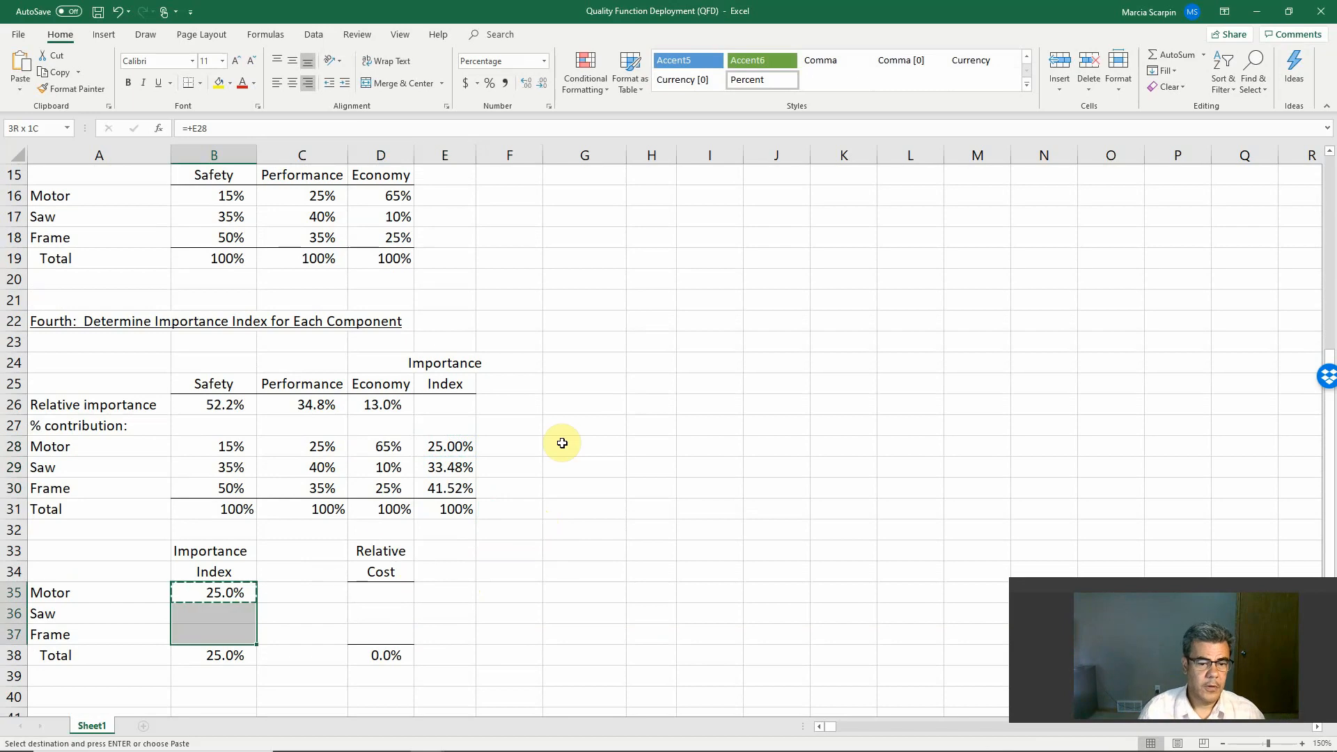
{"action": "right_click", "coordinate": [223, 608]}
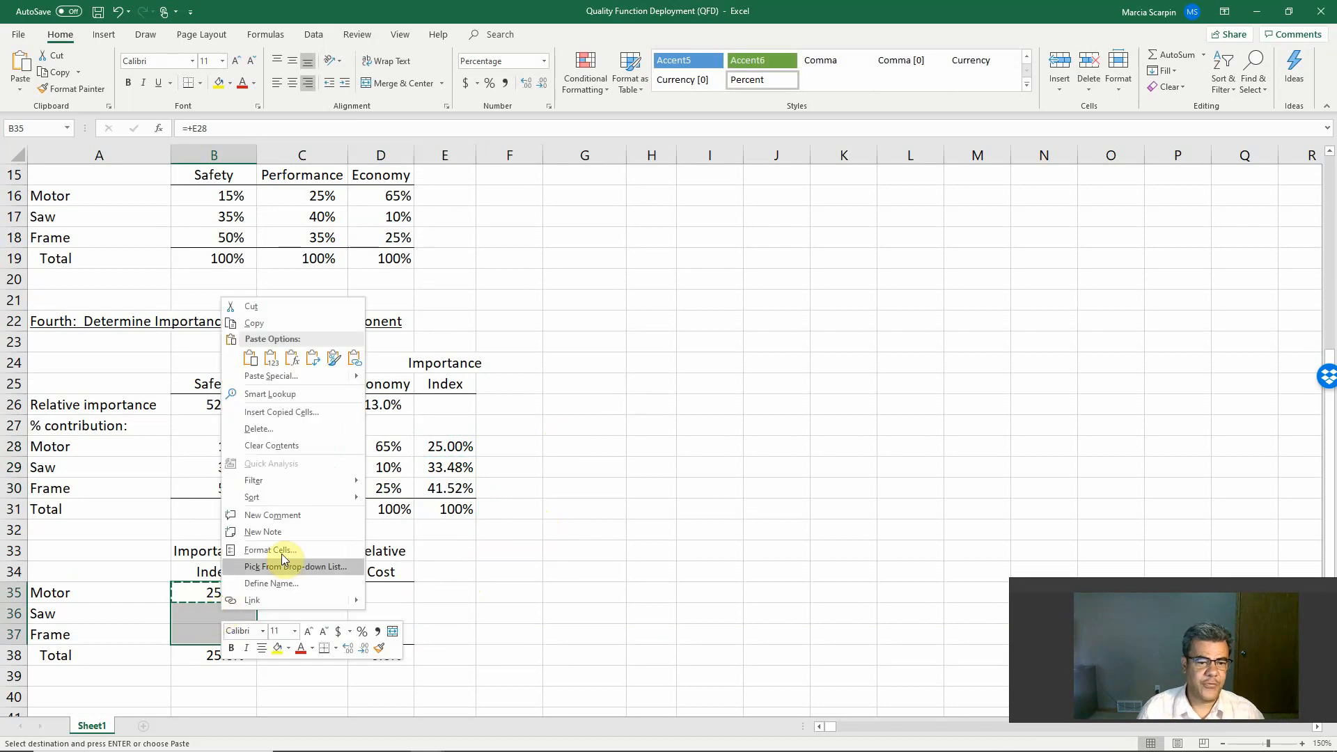
{"action": "left_click", "coordinate": [293, 358]}
Link Motor's relative cost in D35 to its percent of total cost in G4 of the second table
{"action": "left_click", "coordinate": [376, 591]}
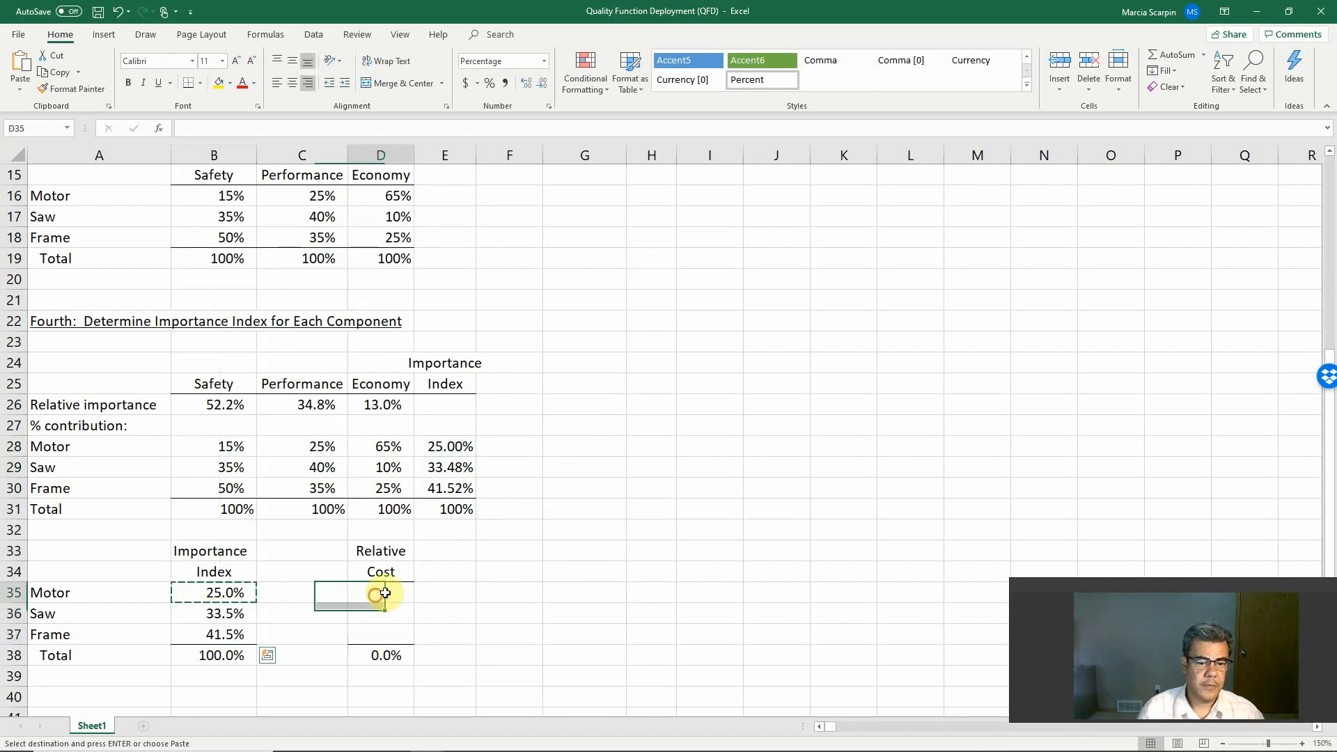
{"action": "type", "text": "+"}
{"action": "scroll", "coordinate": [549, 543], "scroll_direction": "up", "scroll_amount": 5}
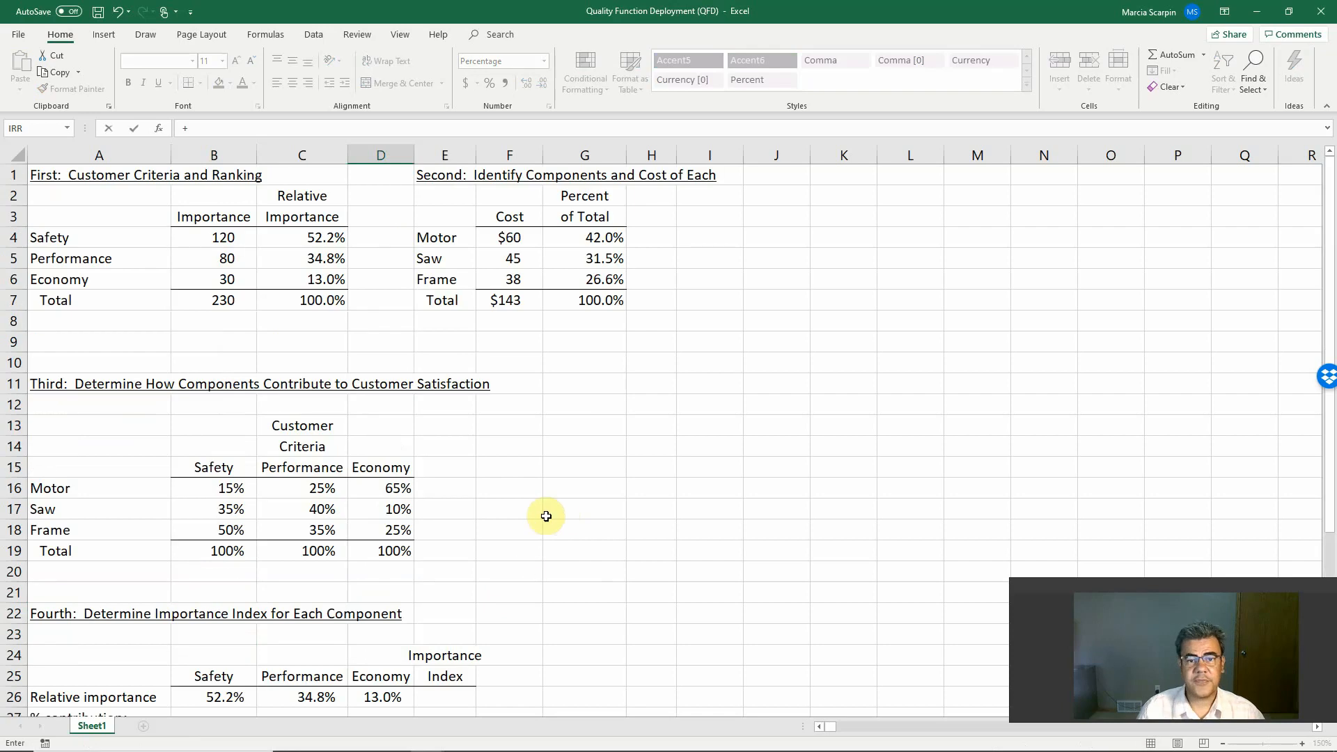
{"action": "left_click", "coordinate": [604, 245]}
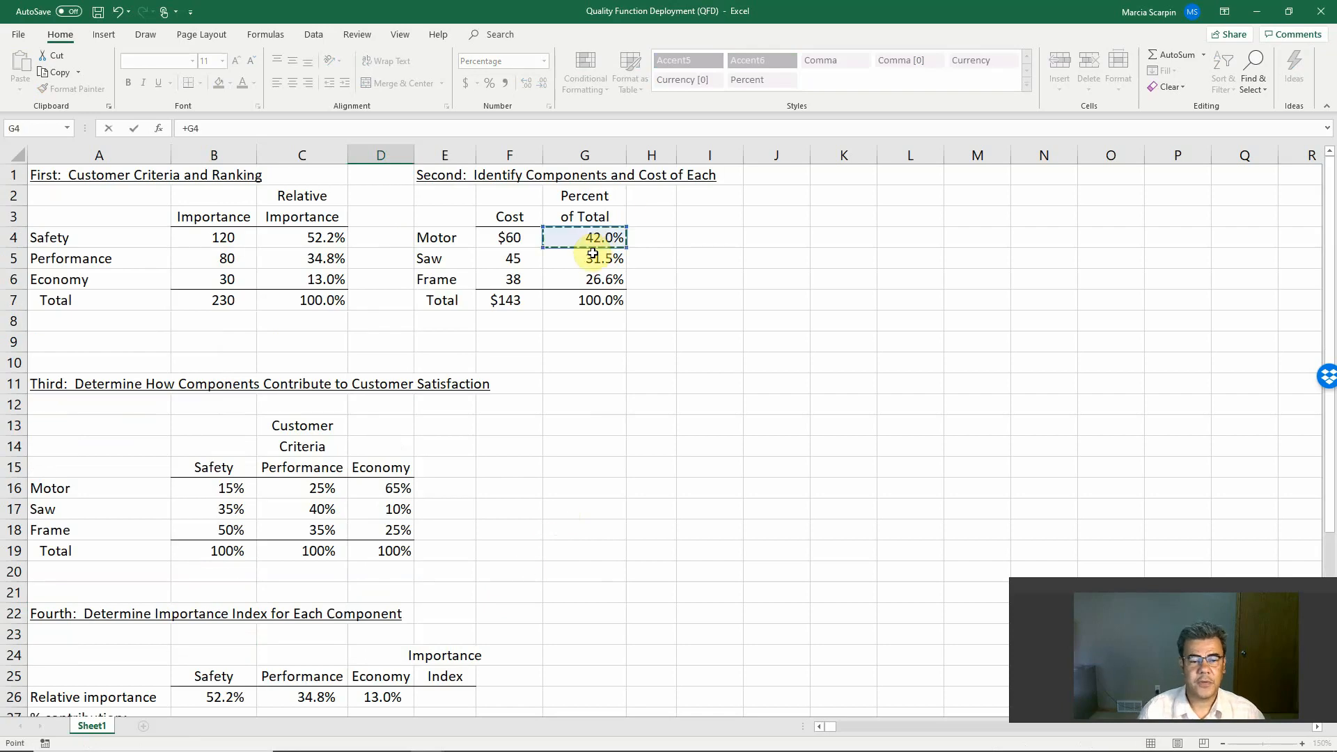
{"action": "key", "text": "Return"}
Copy the D35 relative cost link down to Saw and Frame in D36:D37, pasting formulas only
{"action": "key", "text": "Up"}
{"action": "key", "text": "ctrl+c"}
{"action": "key", "text": "shift+Down"}
{"action": "key", "text": "shift+Down"}
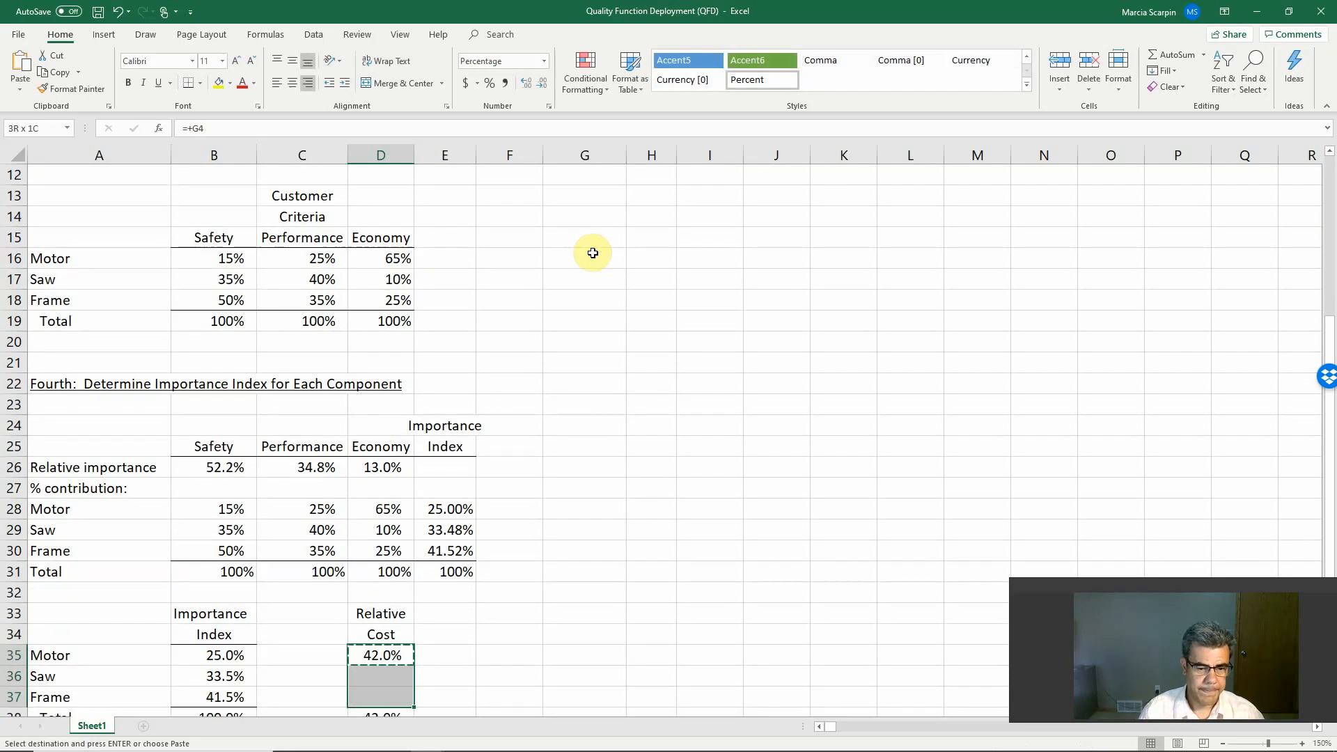
{"action": "right_click", "coordinate": [381, 676]}
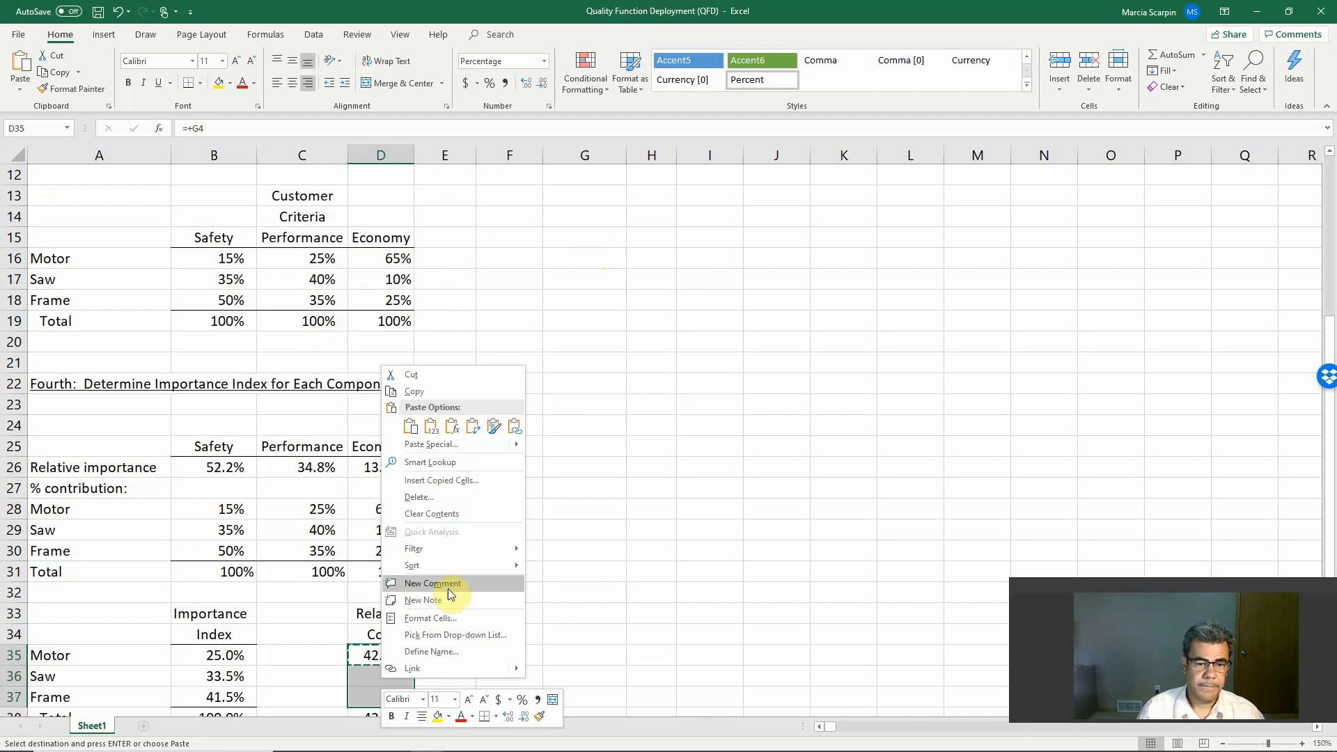
{"action": "left_click", "coordinate": [451, 426]}
{"action": "left_click", "coordinate": [478, 666]}
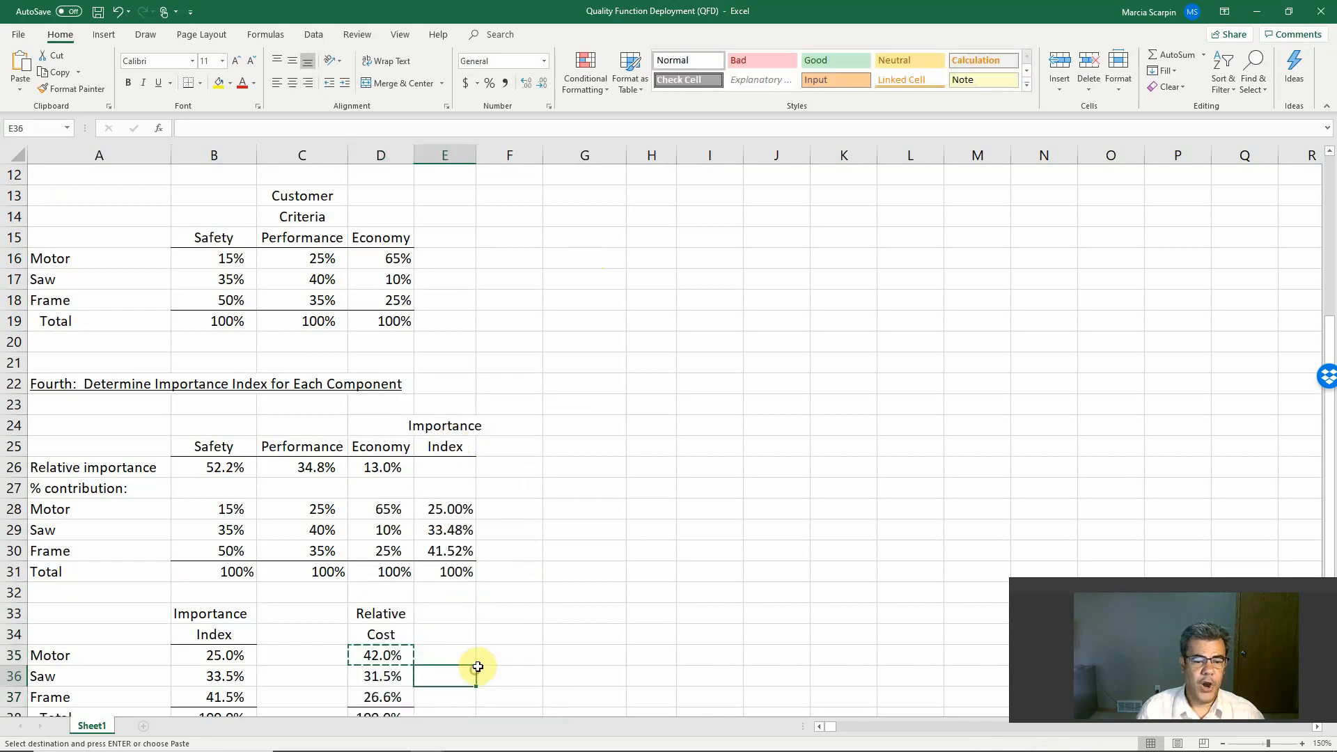
{"action": "scroll", "coordinate": [477, 667], "scroll_direction": "down", "scroll_amount": 2}
{"action": "key", "text": "Escape"}
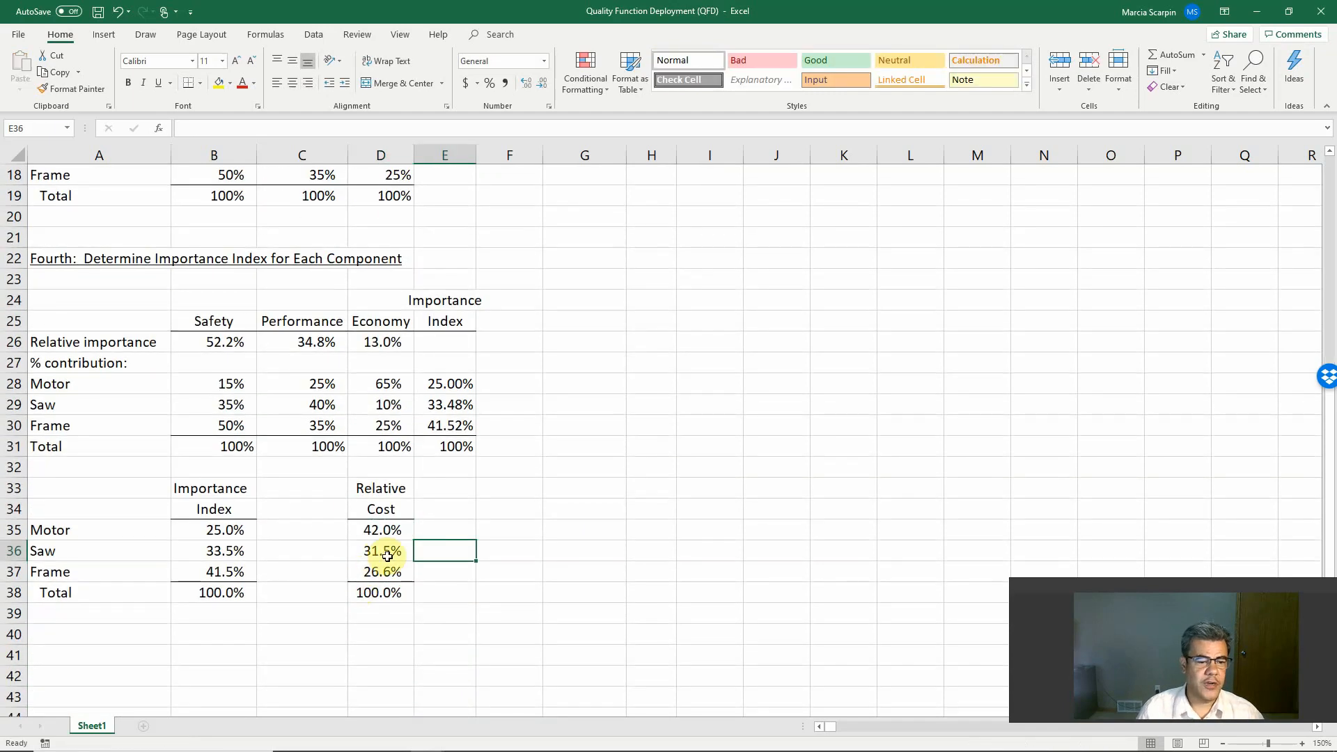
Shade Saw's relative cost in D36 and importance index in B36 with a light gray fill
{"action": "left_click", "coordinate": [384, 571]}
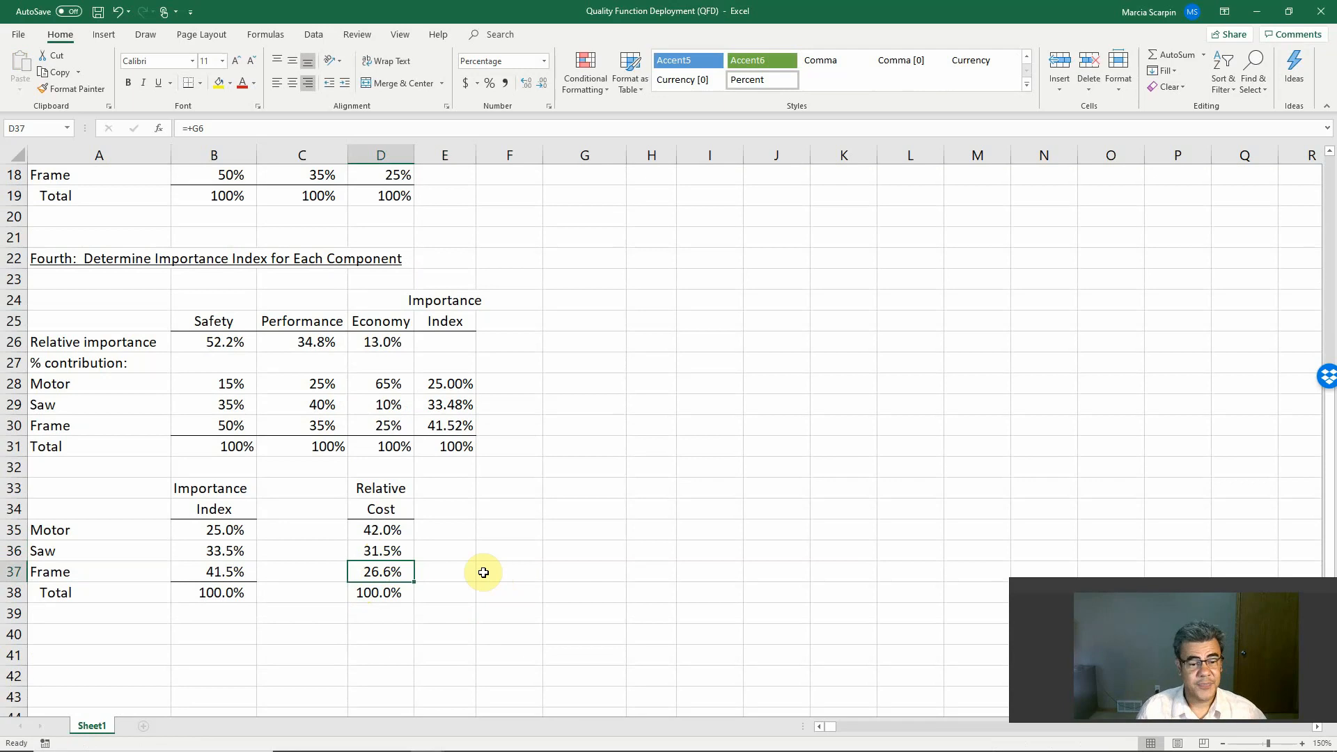
{"action": "left_click", "coordinate": [237, 547]}
{"action": "left_click", "coordinate": [383, 546]}
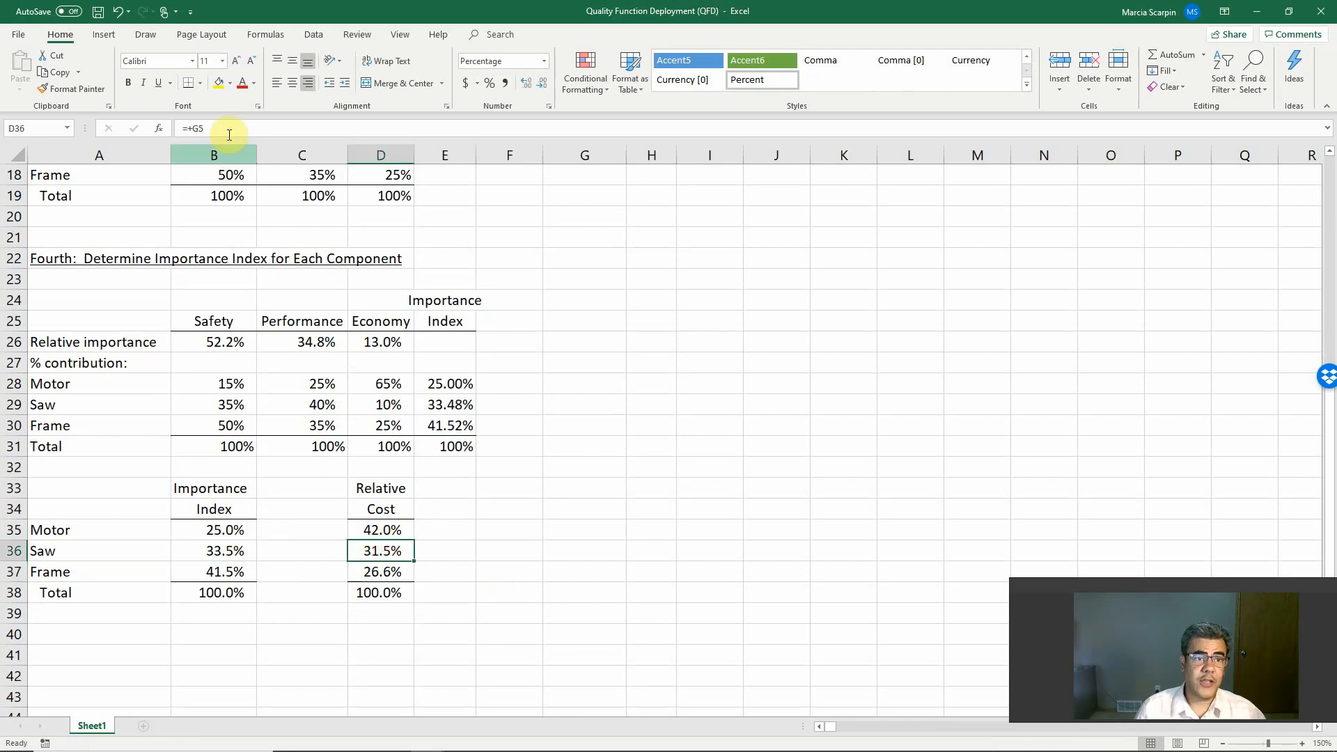
{"action": "left_click", "coordinate": [229, 83]}
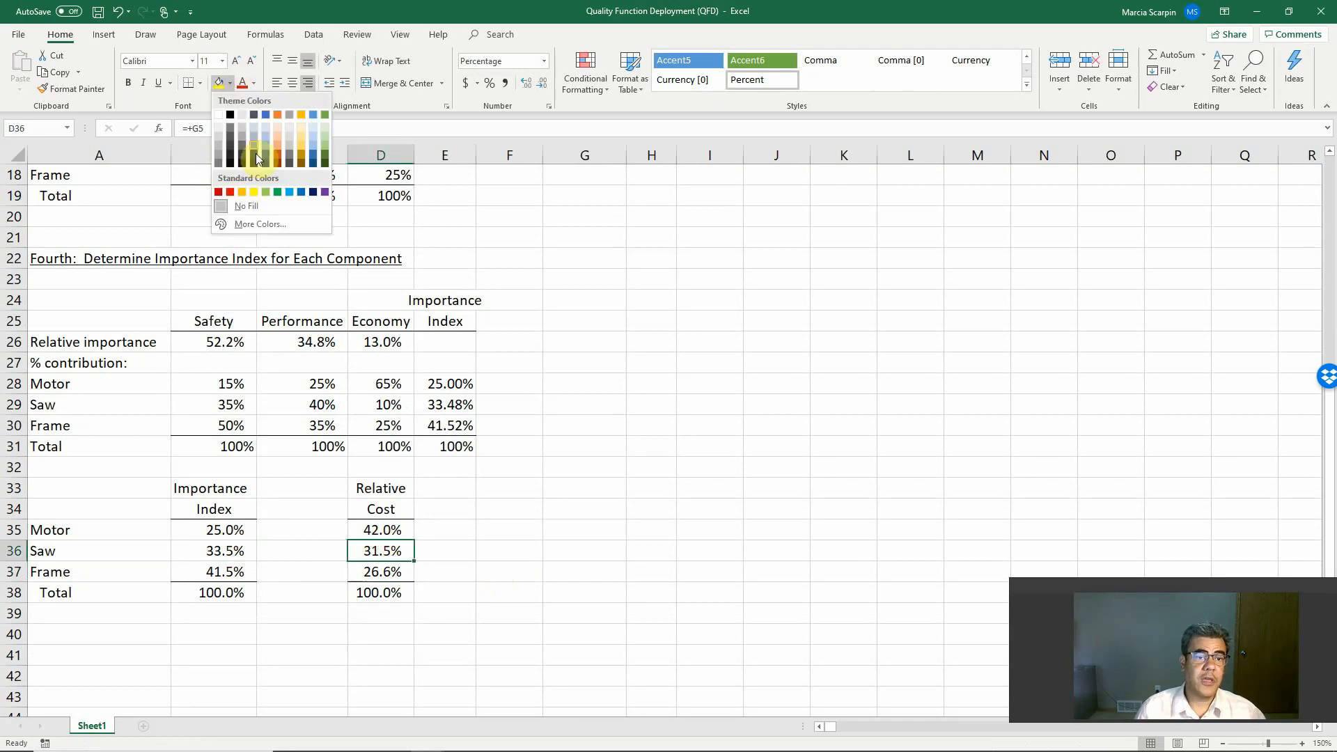
{"action": "left_click", "coordinate": [290, 137]}
{"action": "left_click", "coordinate": [224, 549]}
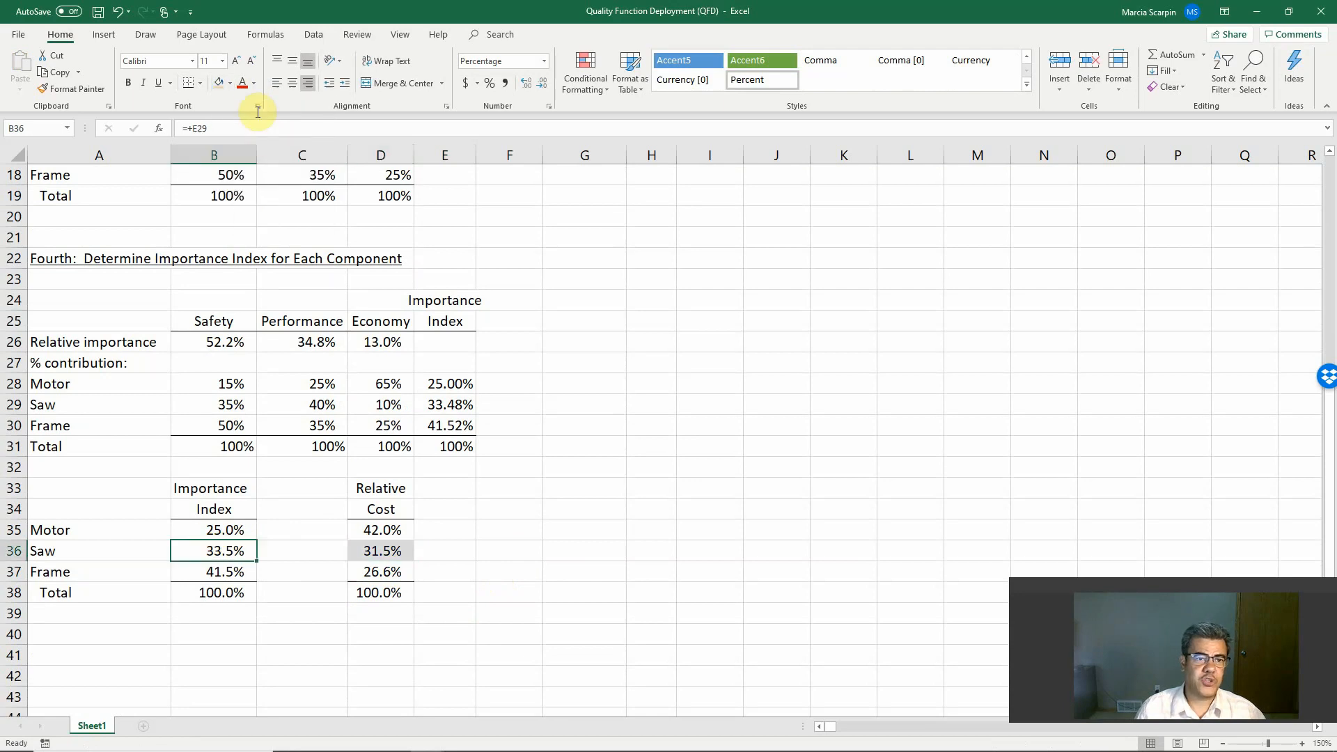
{"action": "left_click", "coordinate": [220, 83]}
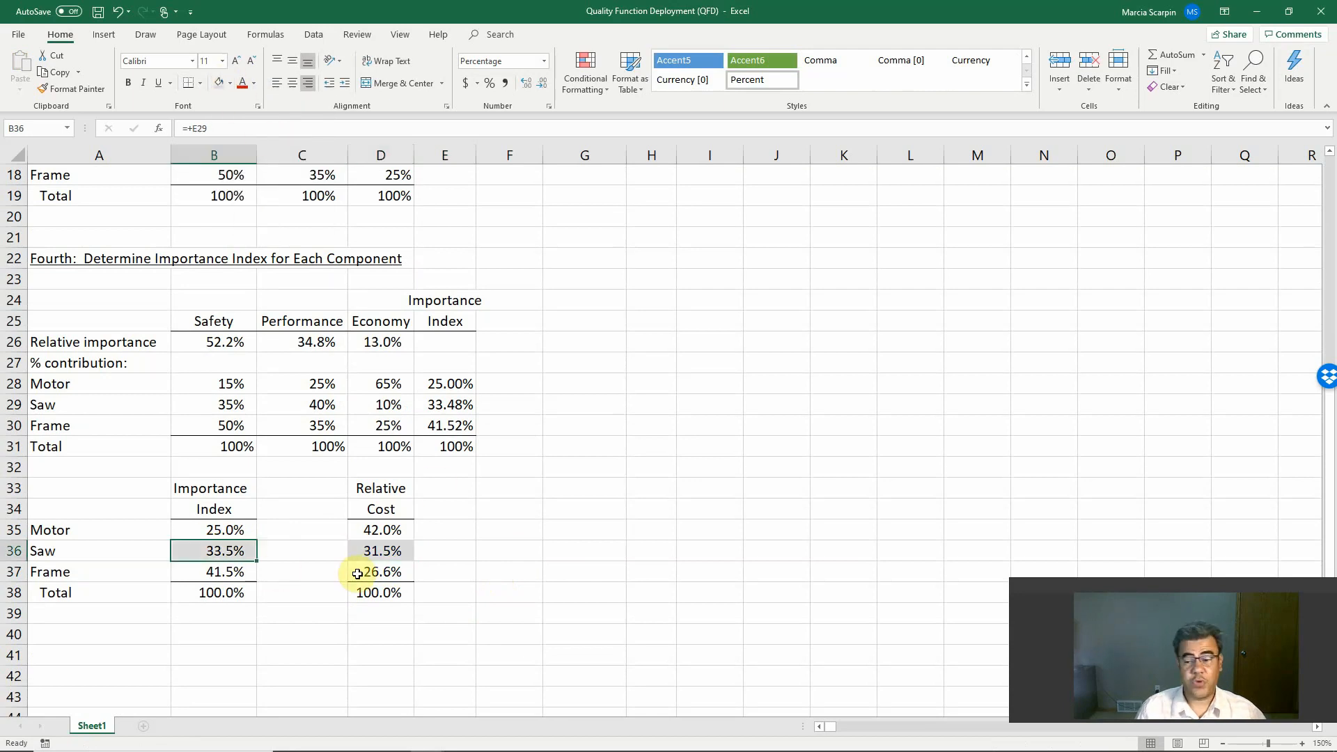
Compare the importance index with the relative cost for Motor in row 35 and Frame in row 37
{"action": "left_click", "coordinate": [198, 529]}
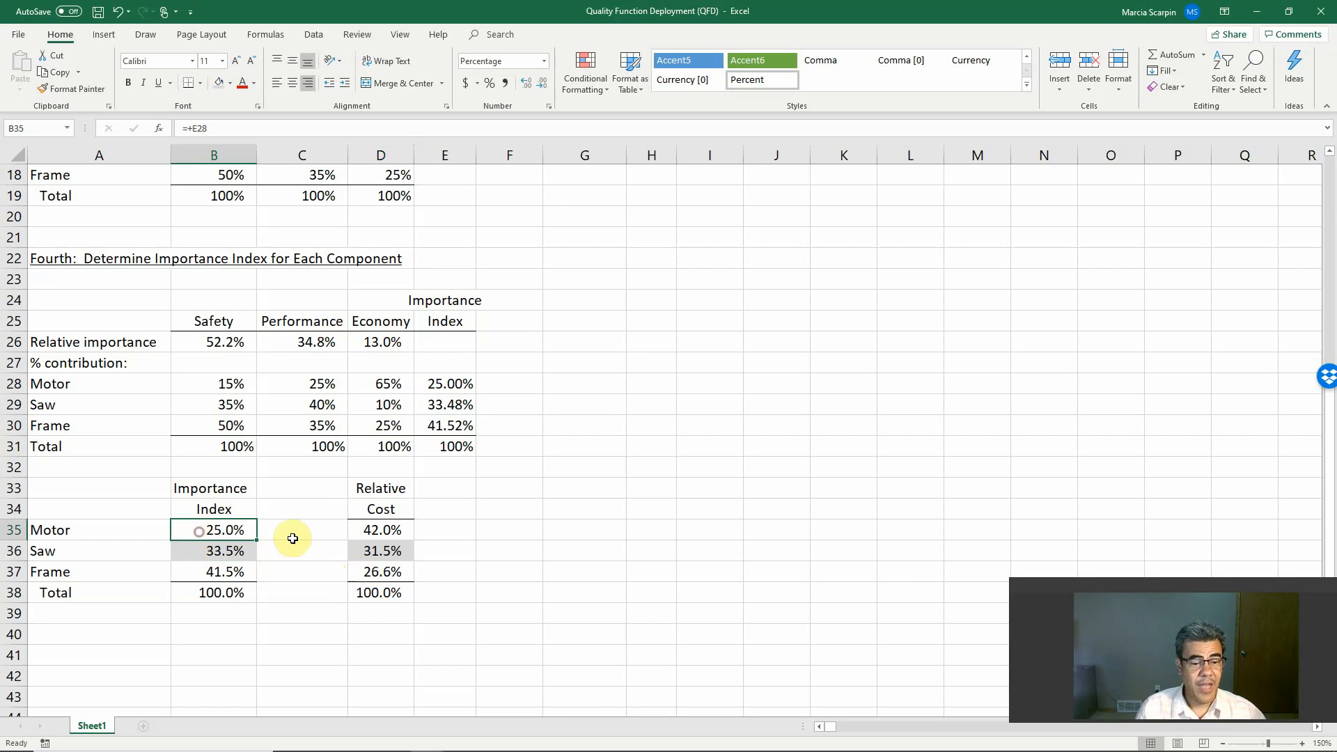
{"action": "left_click", "coordinate": [359, 534]}
{"action": "left_click", "coordinate": [223, 572]}
{"action": "left_click", "coordinate": [381, 575]}
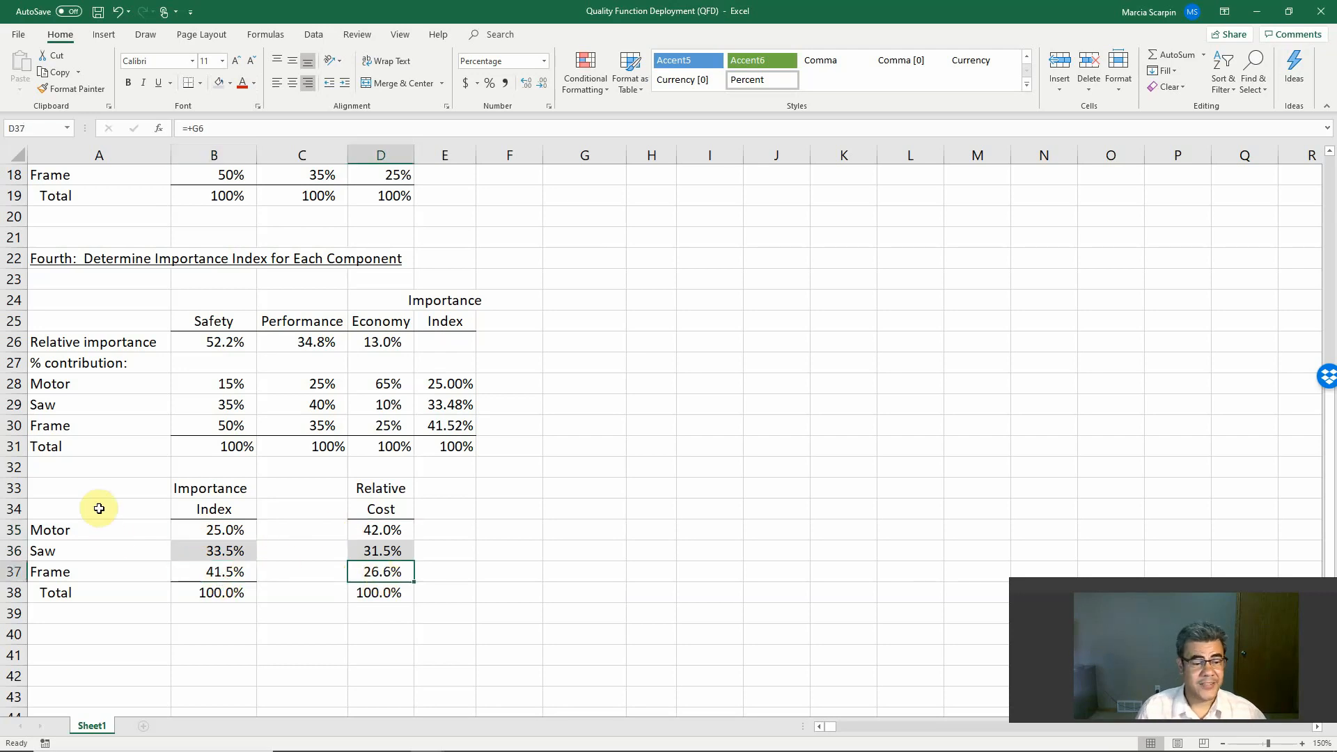
{"action": "left_click", "coordinate": [210, 528]}
{"action": "left_click", "coordinate": [388, 529]}
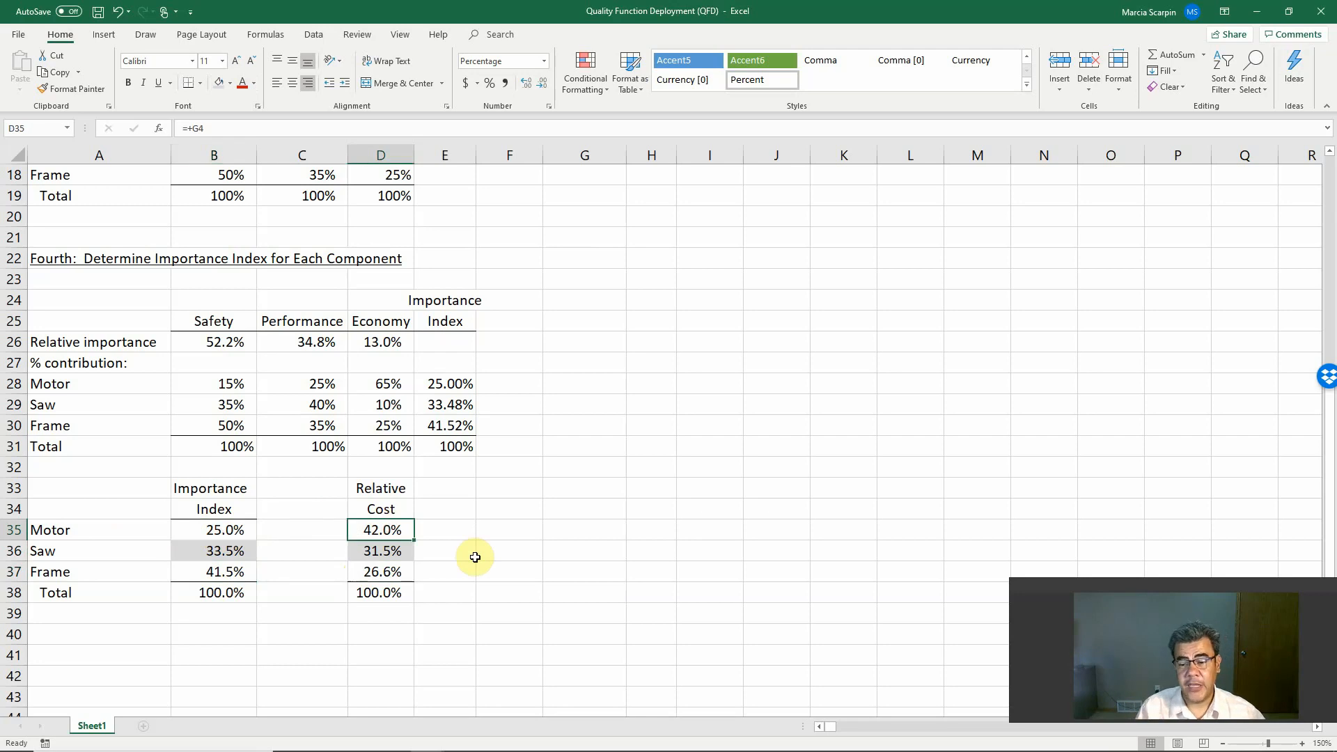
{"action": "left_click", "coordinate": [210, 531]}
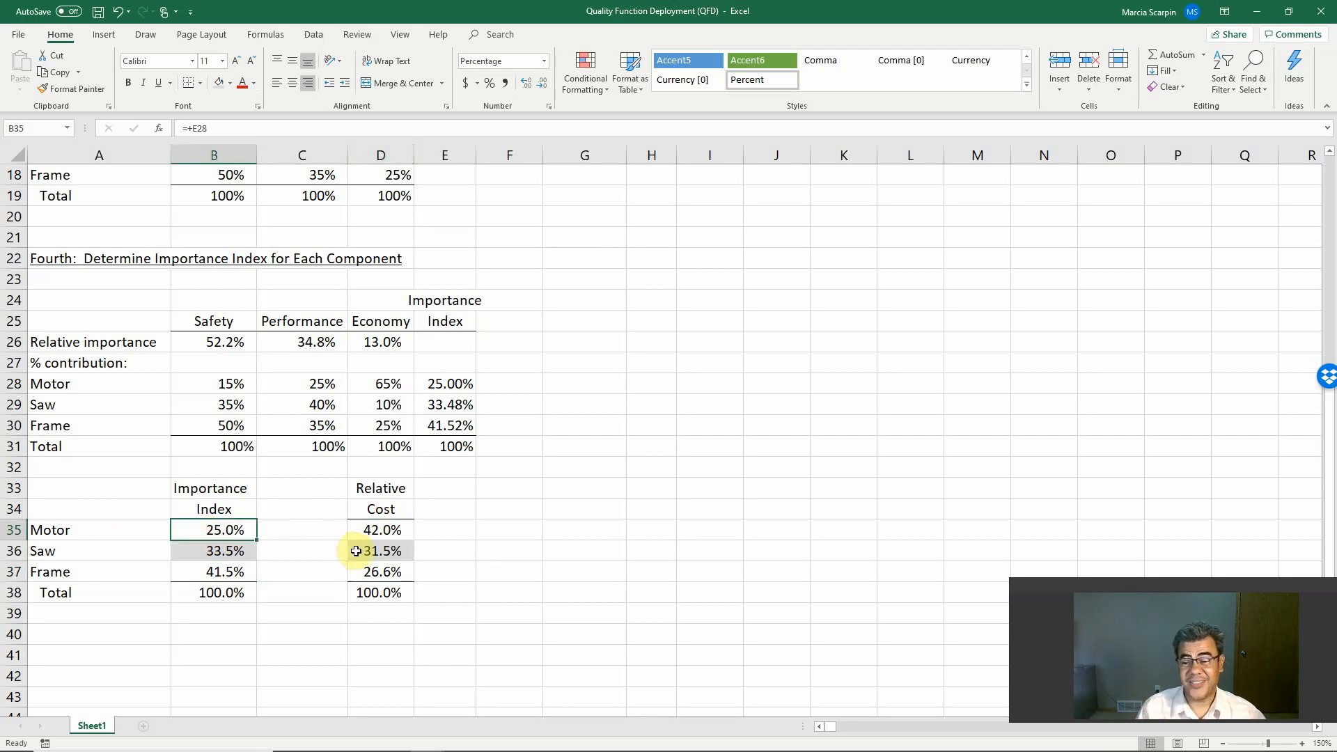
Fill Motor's relative cost in D35 and importance index in B35 with standard red and make both values bold
{"action": "left_click", "coordinate": [393, 528]}
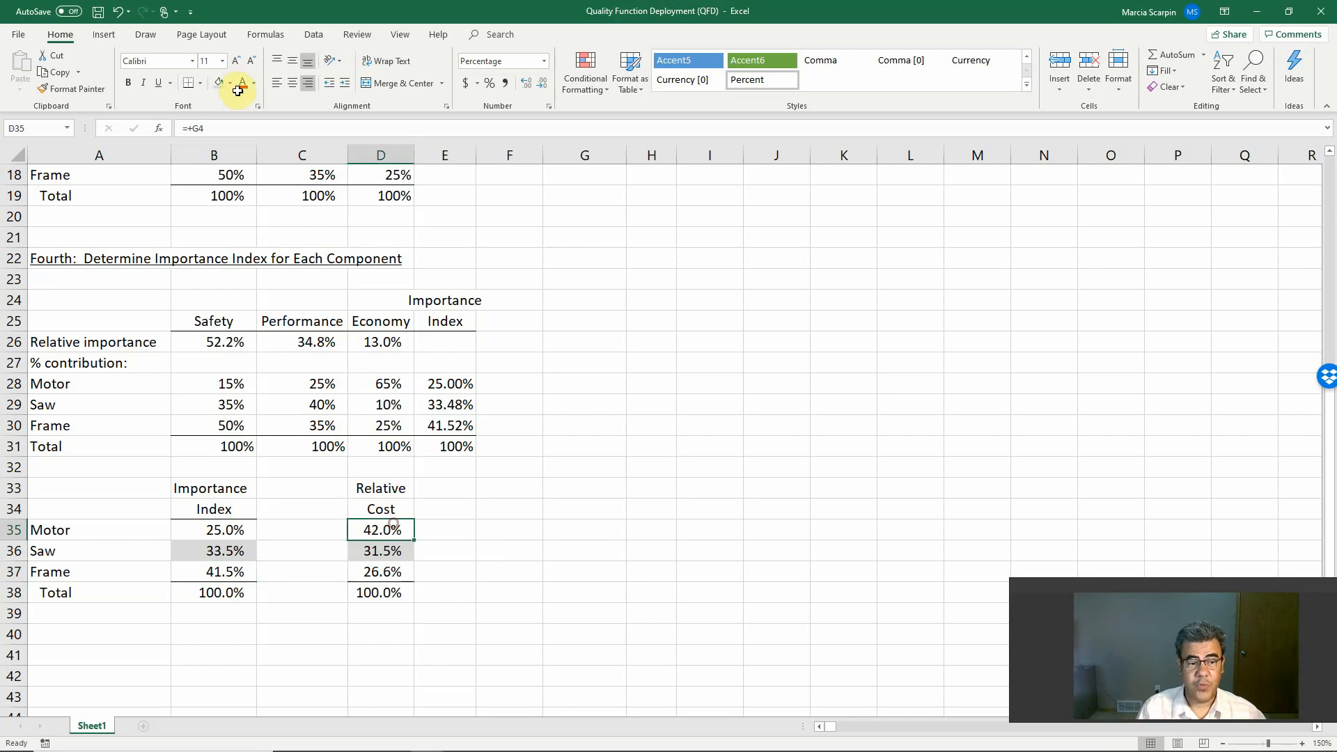
{"action": "left_click", "coordinate": [231, 84]}
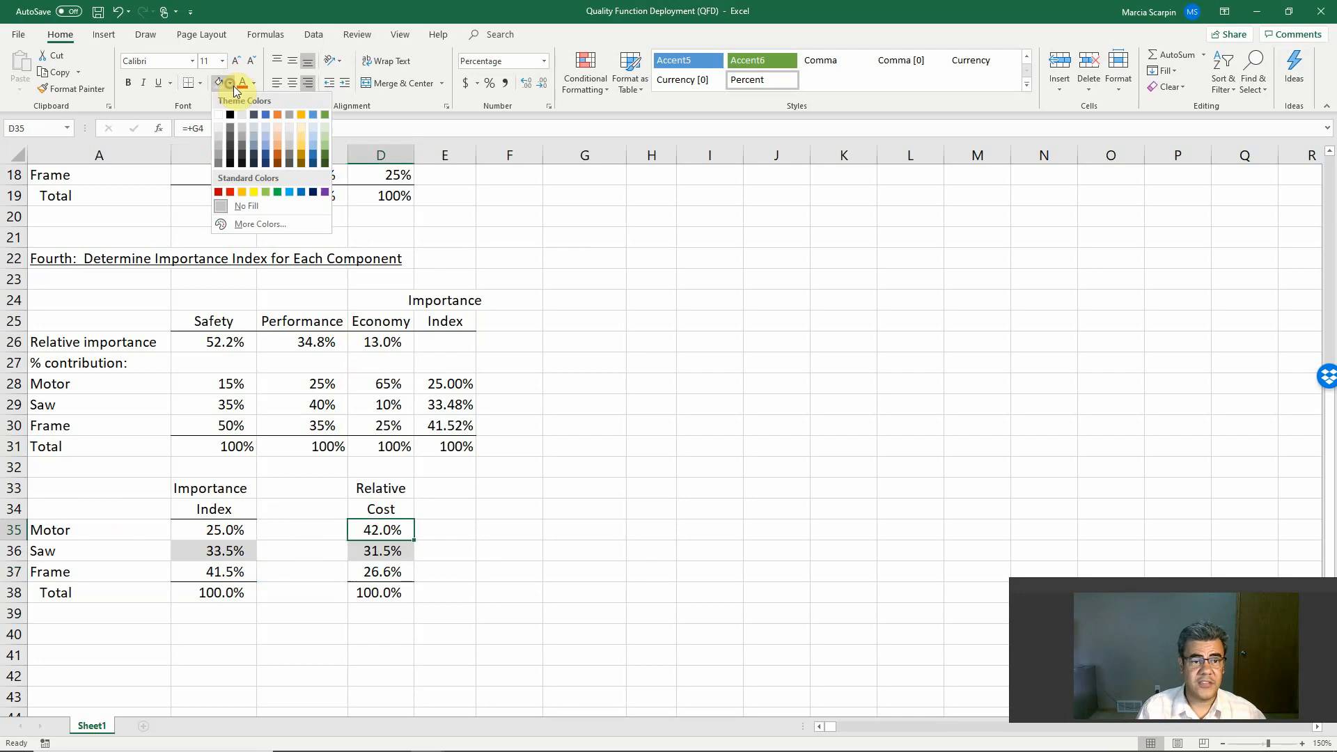
{"action": "left_click", "coordinate": [229, 192]}
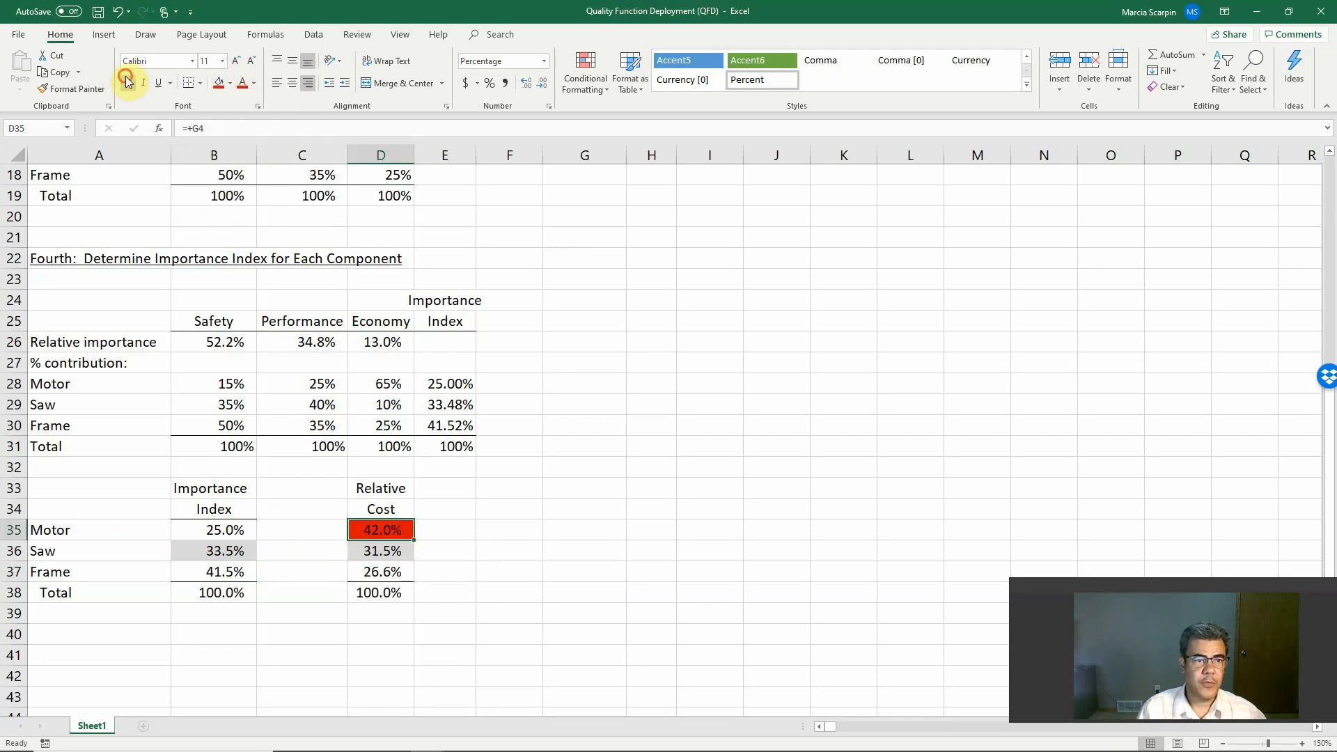
{"action": "left_click", "coordinate": [198, 531]}
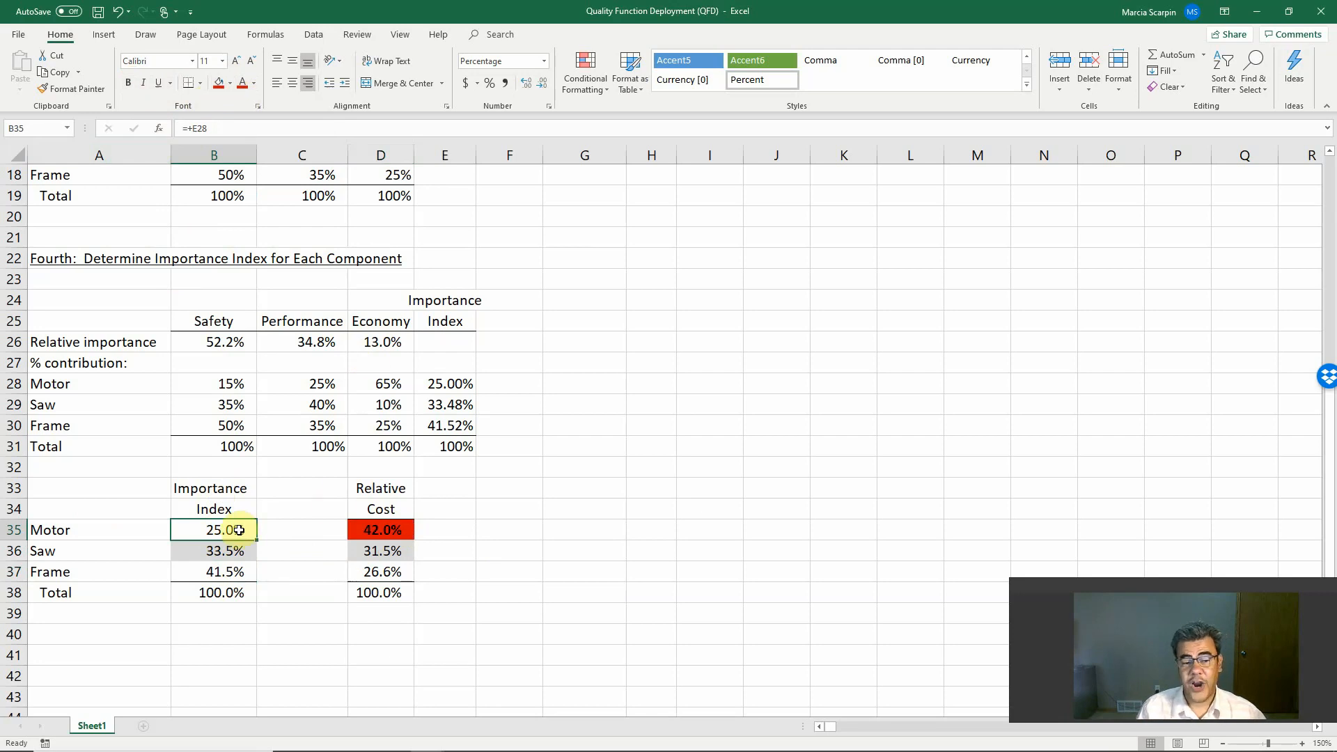
{"action": "left_click", "coordinate": [218, 82]}
{"action": "left_click", "coordinate": [127, 83]}
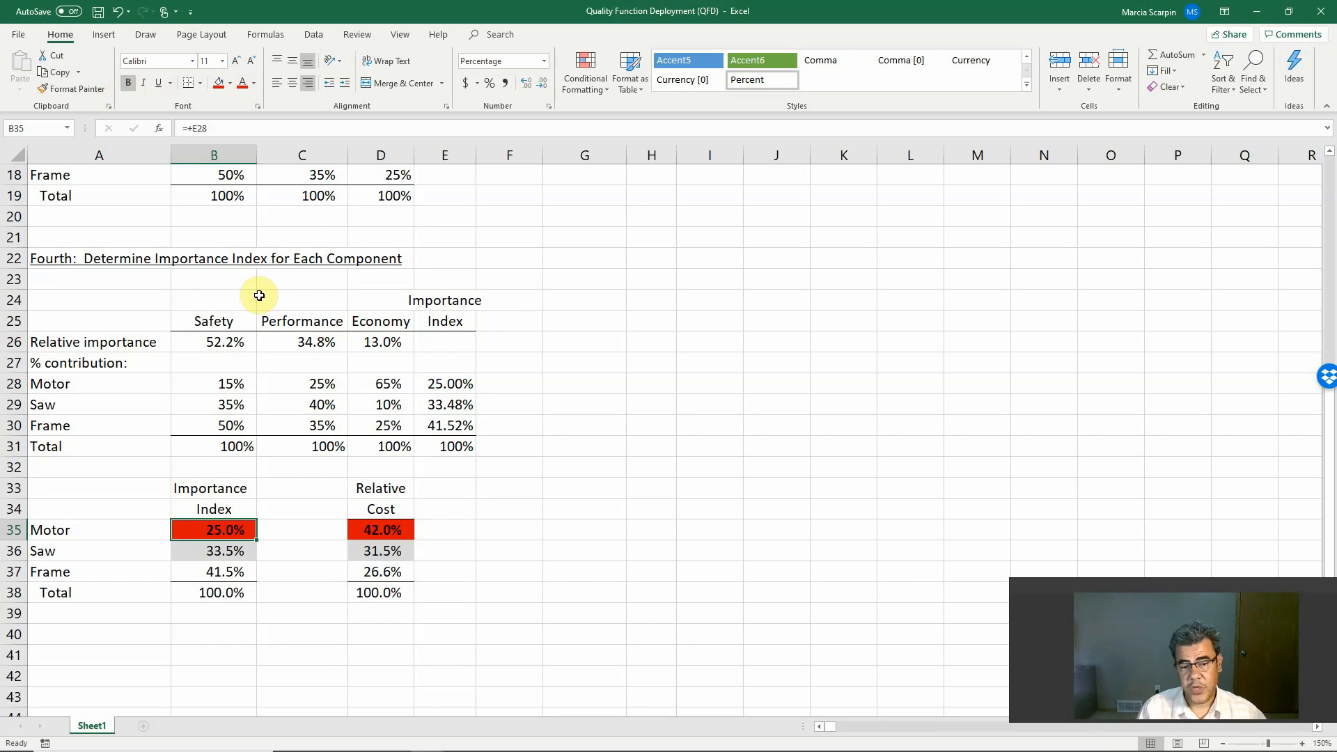
{"action": "left_click", "coordinate": [546, 640]}
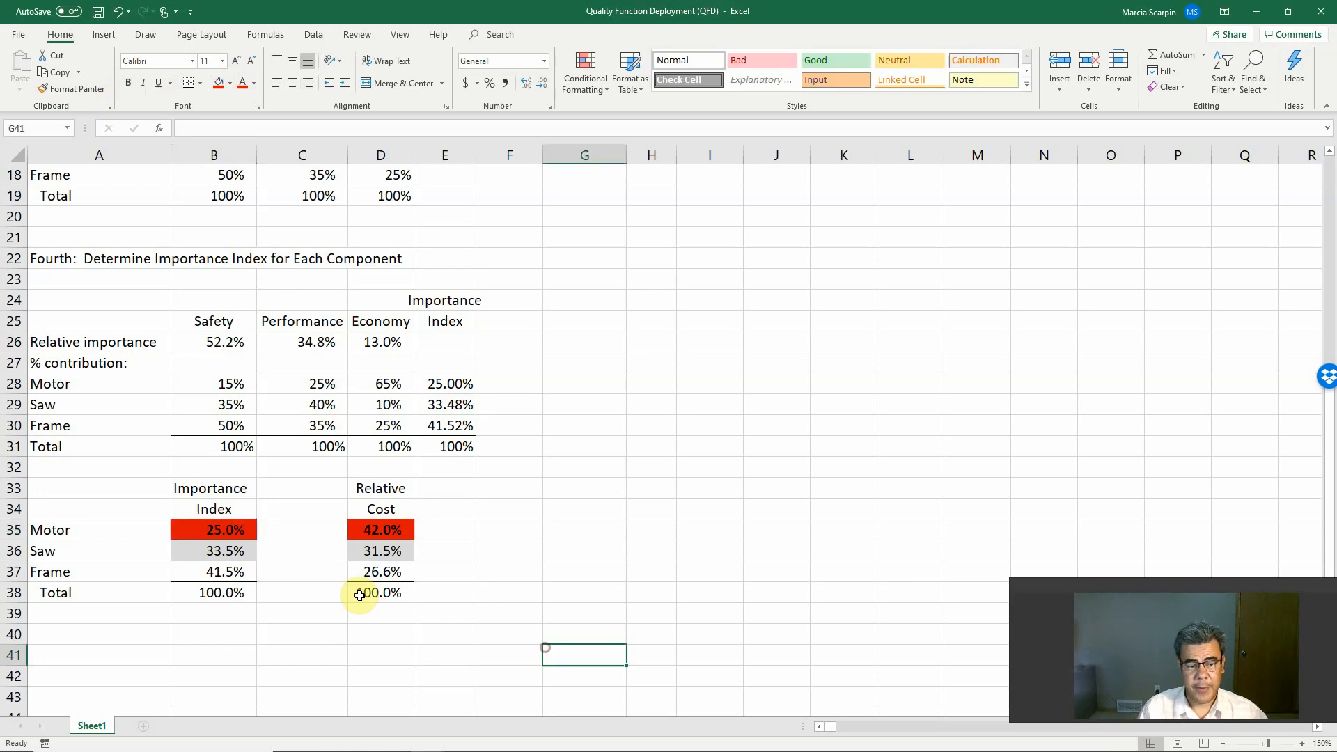
Fill Frame's relative cost in D37 and importance index in B37 with standard light green
{"action": "left_click", "coordinate": [222, 572]}
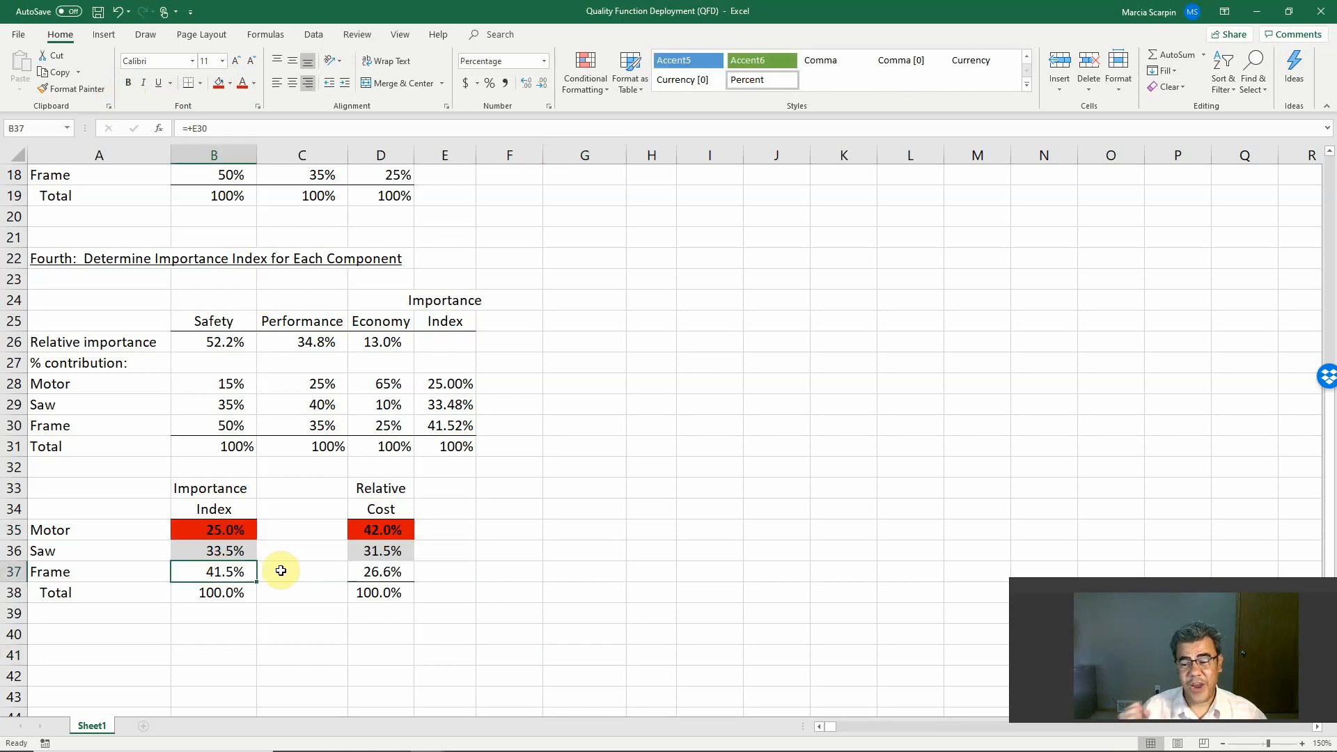
{"action": "left_click", "coordinate": [379, 572]}
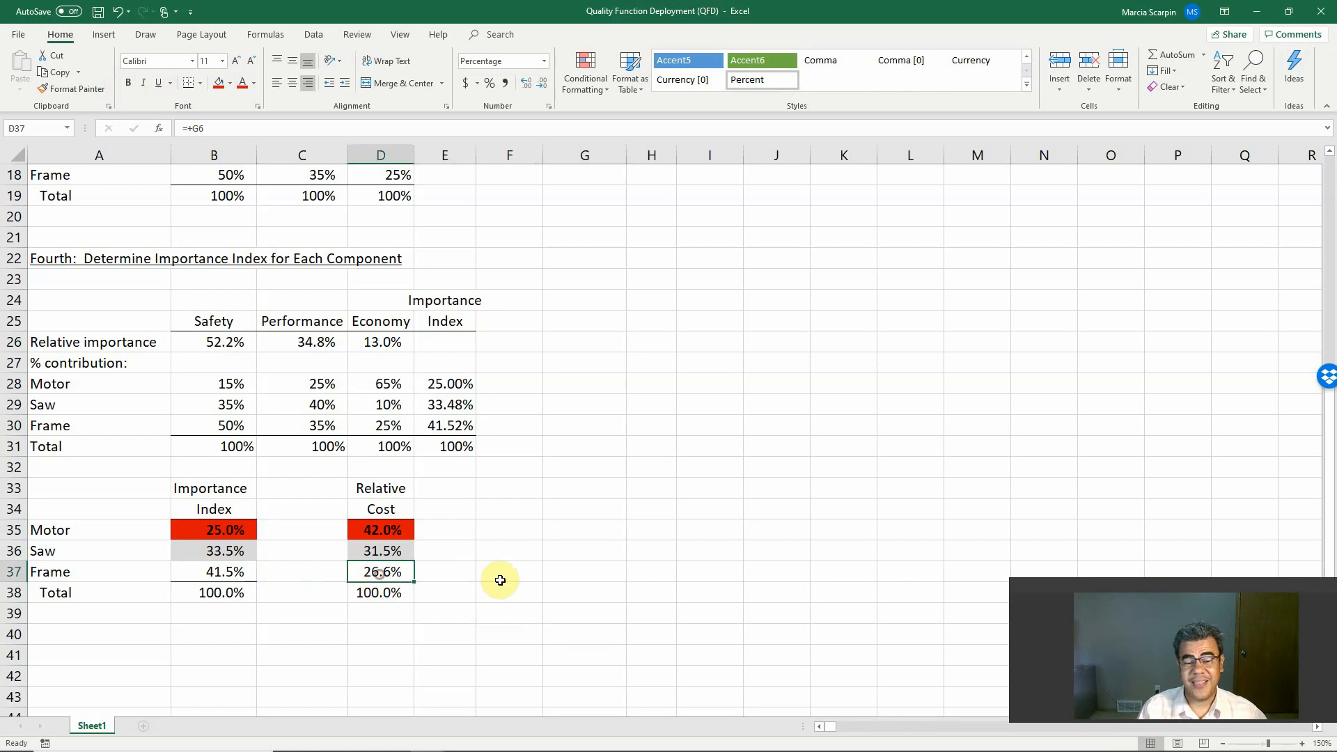
{"action": "left_click", "coordinate": [233, 86]}
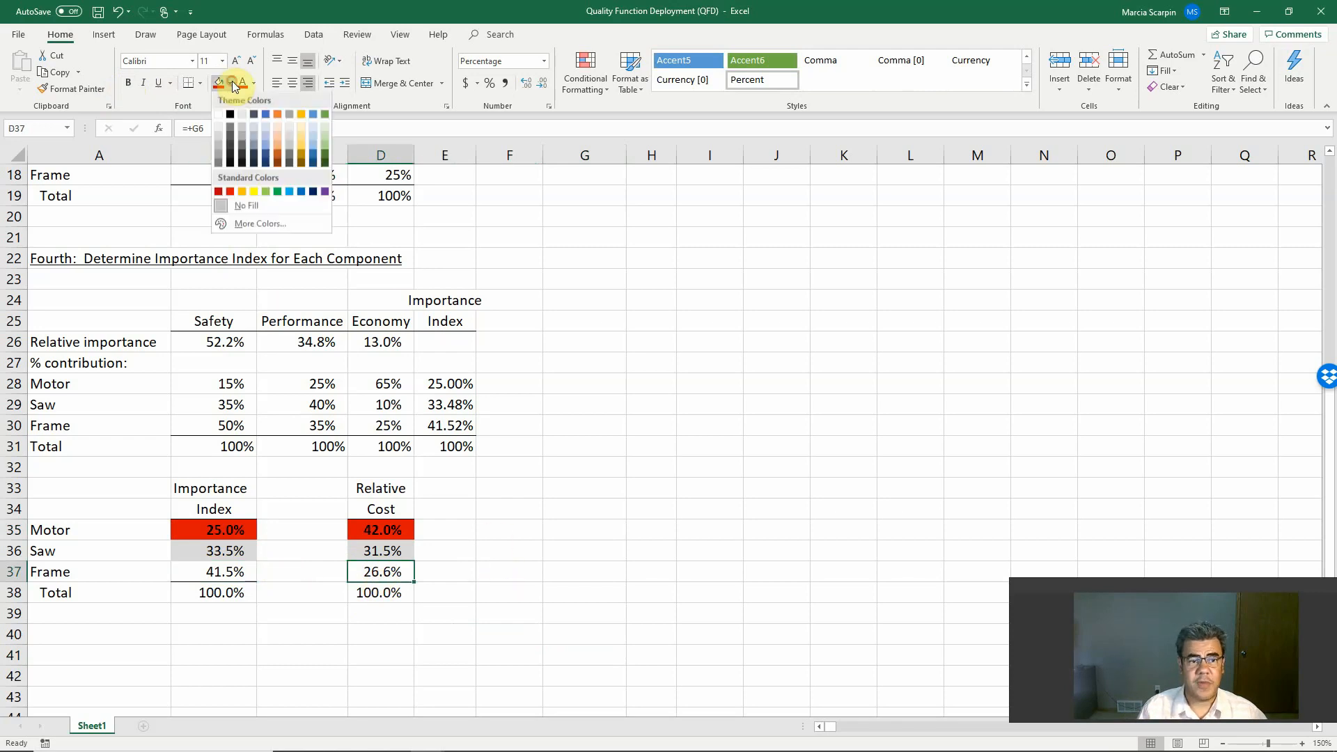
{"action": "left_click", "coordinate": [265, 192]}
{"action": "left_click", "coordinate": [223, 573]}
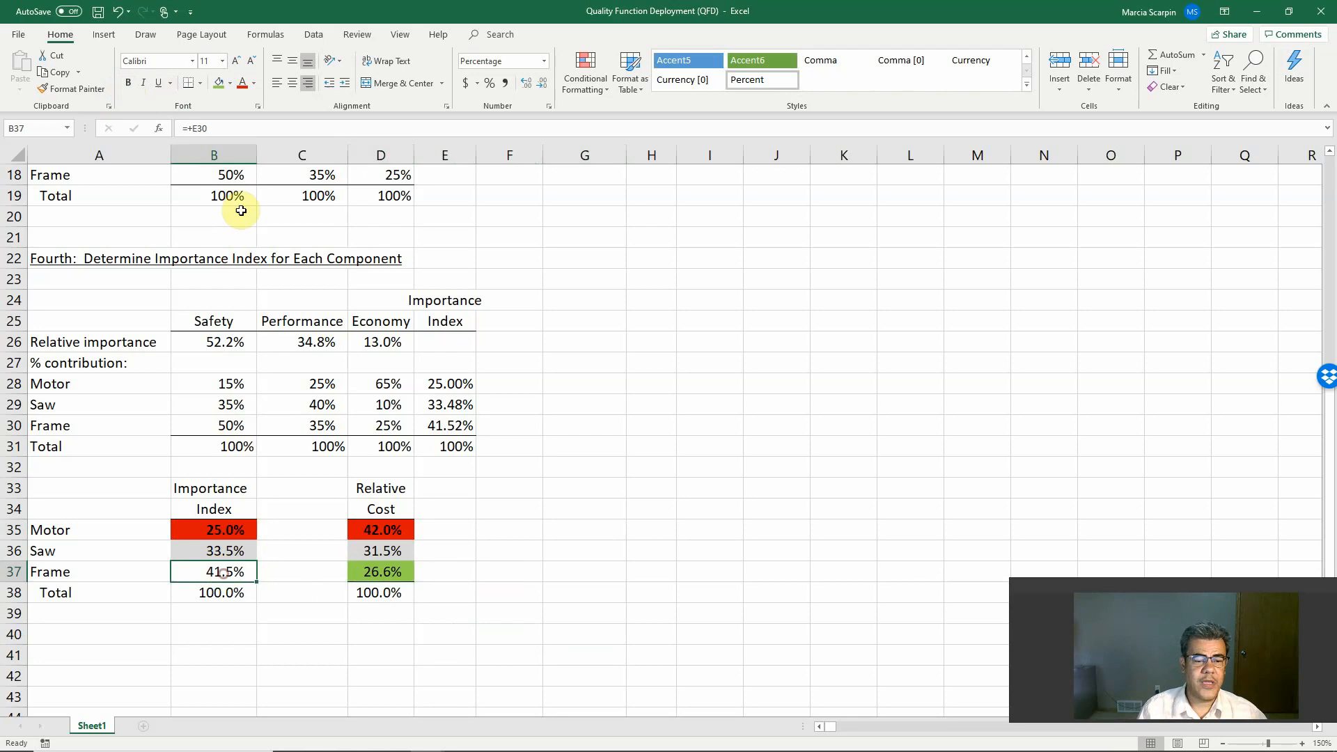
{"action": "left_click", "coordinate": [220, 83]}
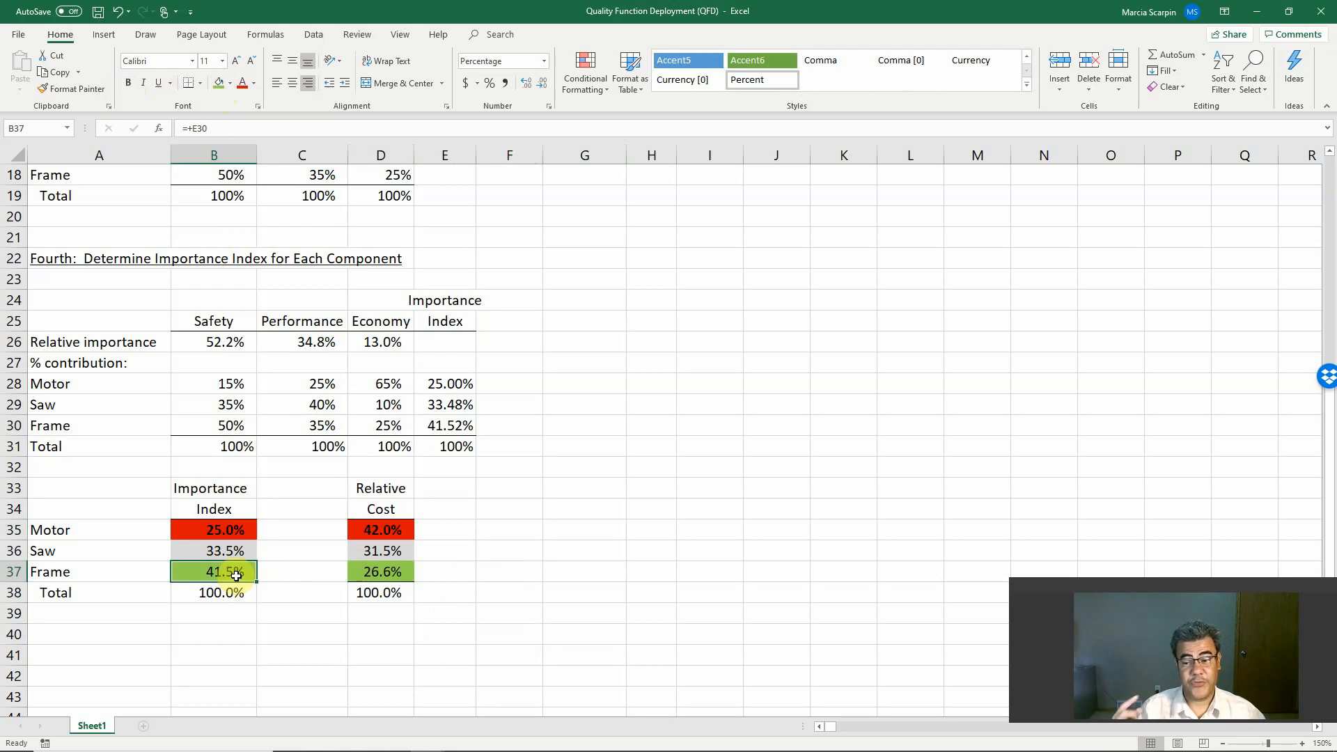
Review the color-coded importance index and relative cost for Motor and Frame in B33:D38 against the earlier tables
{"action": "left_click", "coordinate": [383, 575]}
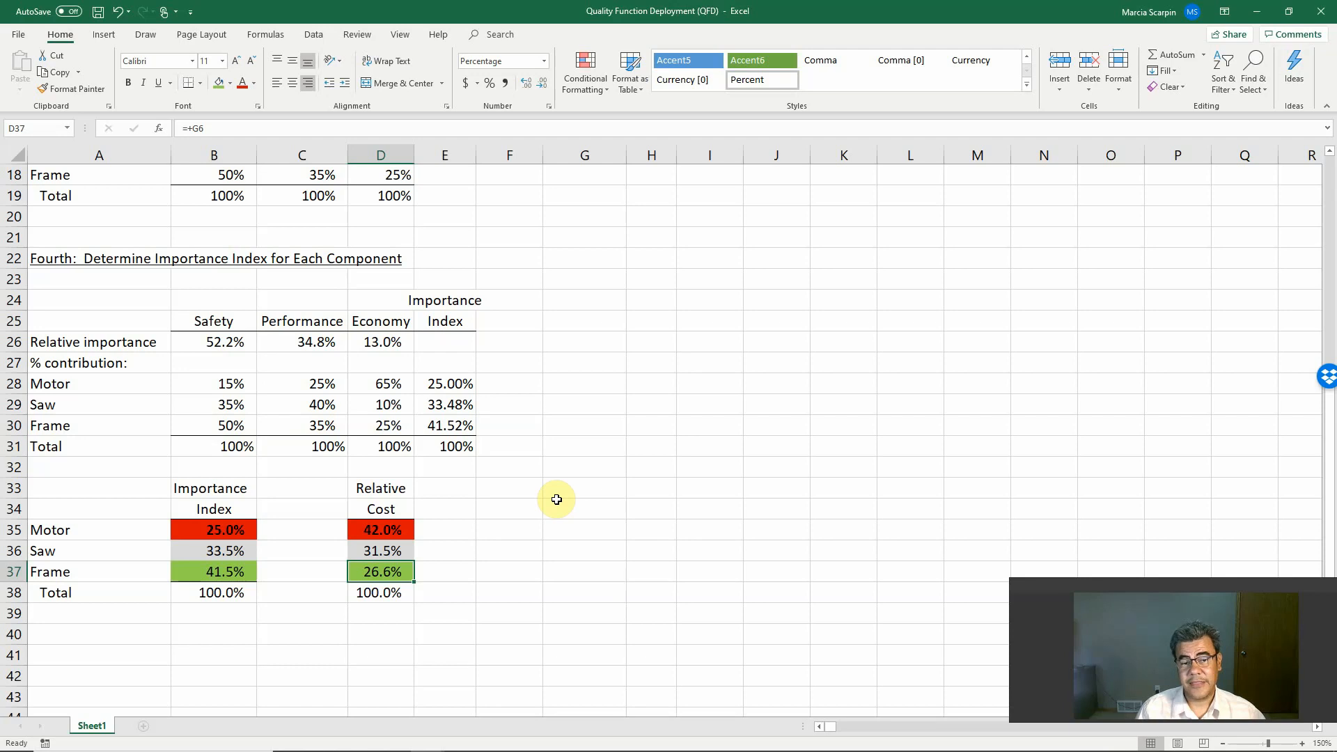
{"action": "left_click_drag", "start_coordinate": [218, 487], "coordinate": [391, 592]}
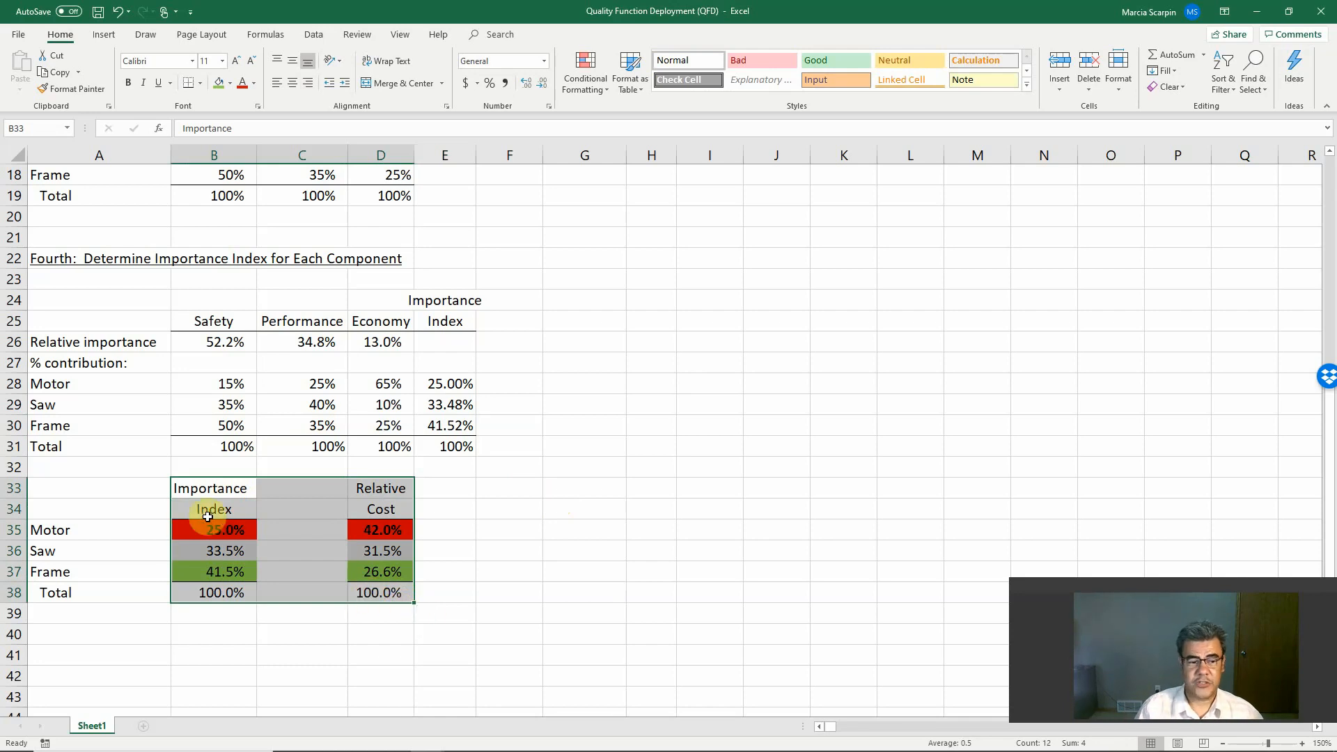
{"action": "left_click_drag", "start_coordinate": [199, 529], "coordinate": [382, 532]}
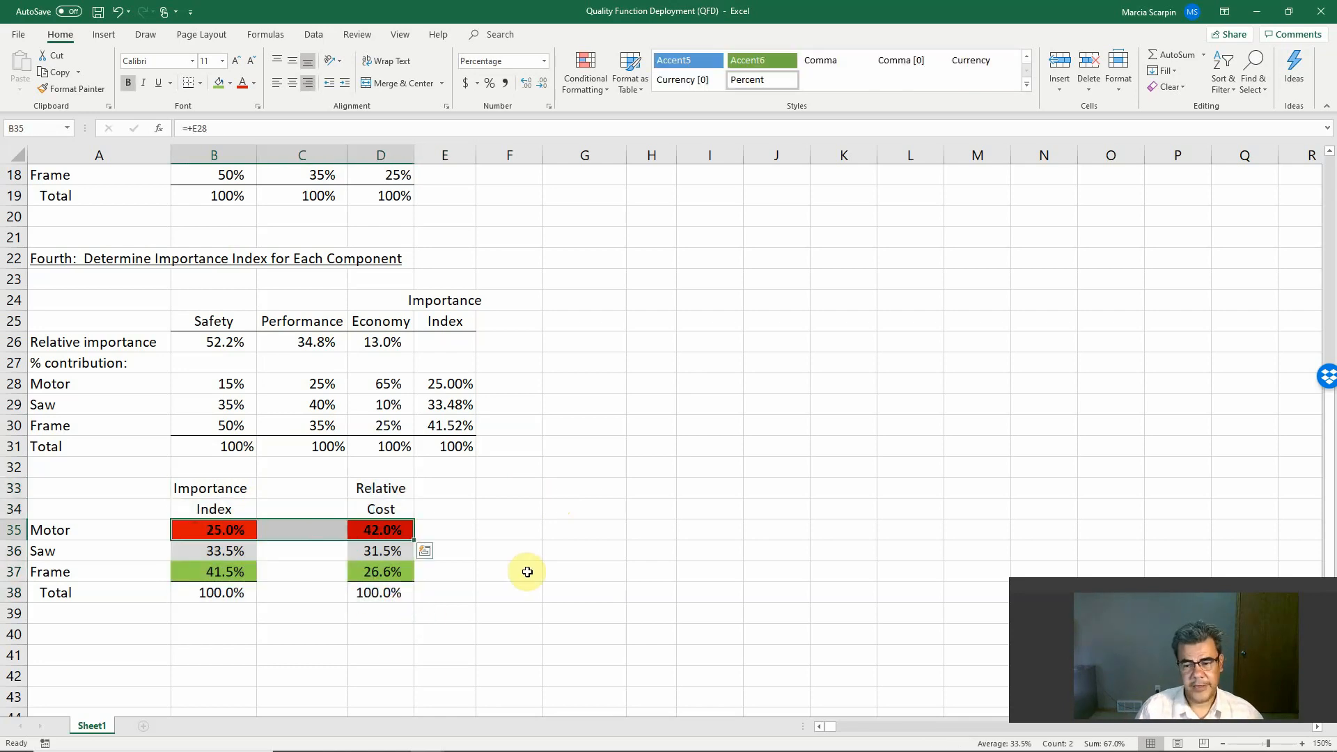
{"action": "left_click", "coordinate": [233, 530]}
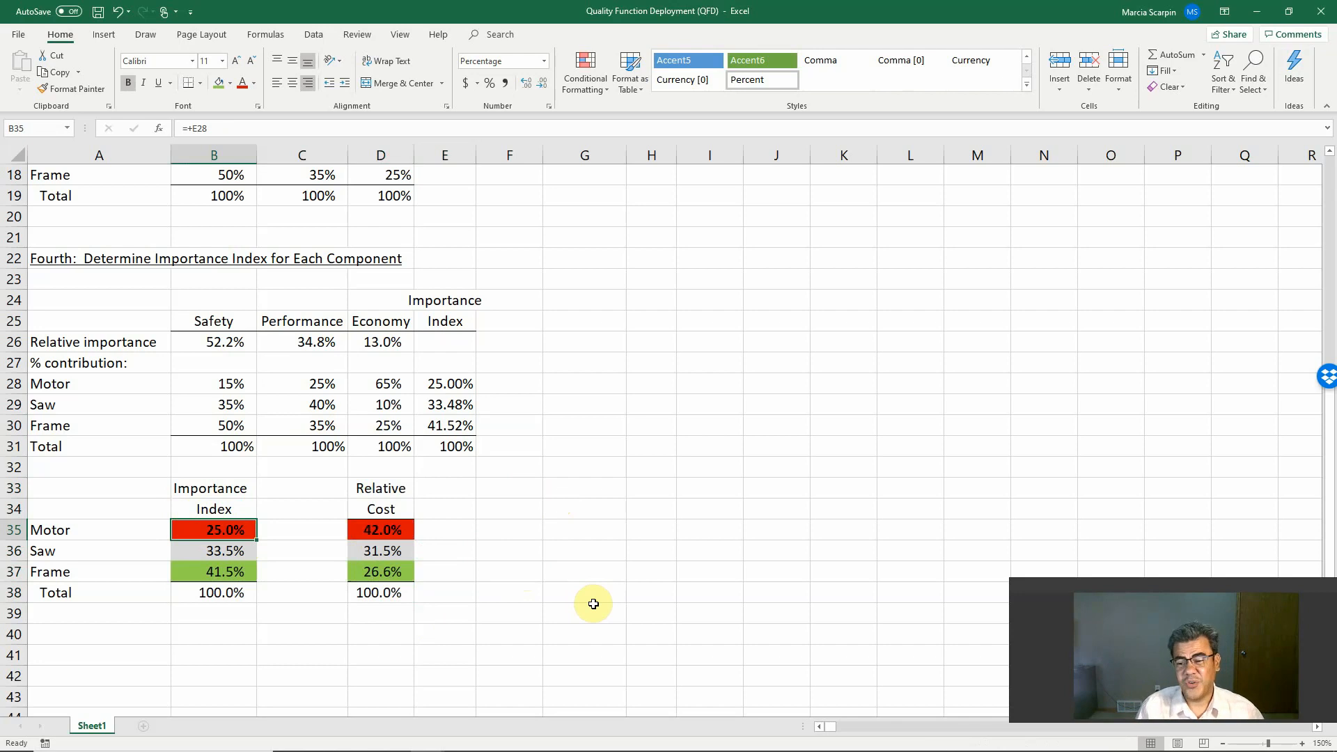
{"action": "scroll", "coordinate": [593, 604], "scroll_direction": "up", "scroll_amount": 6}
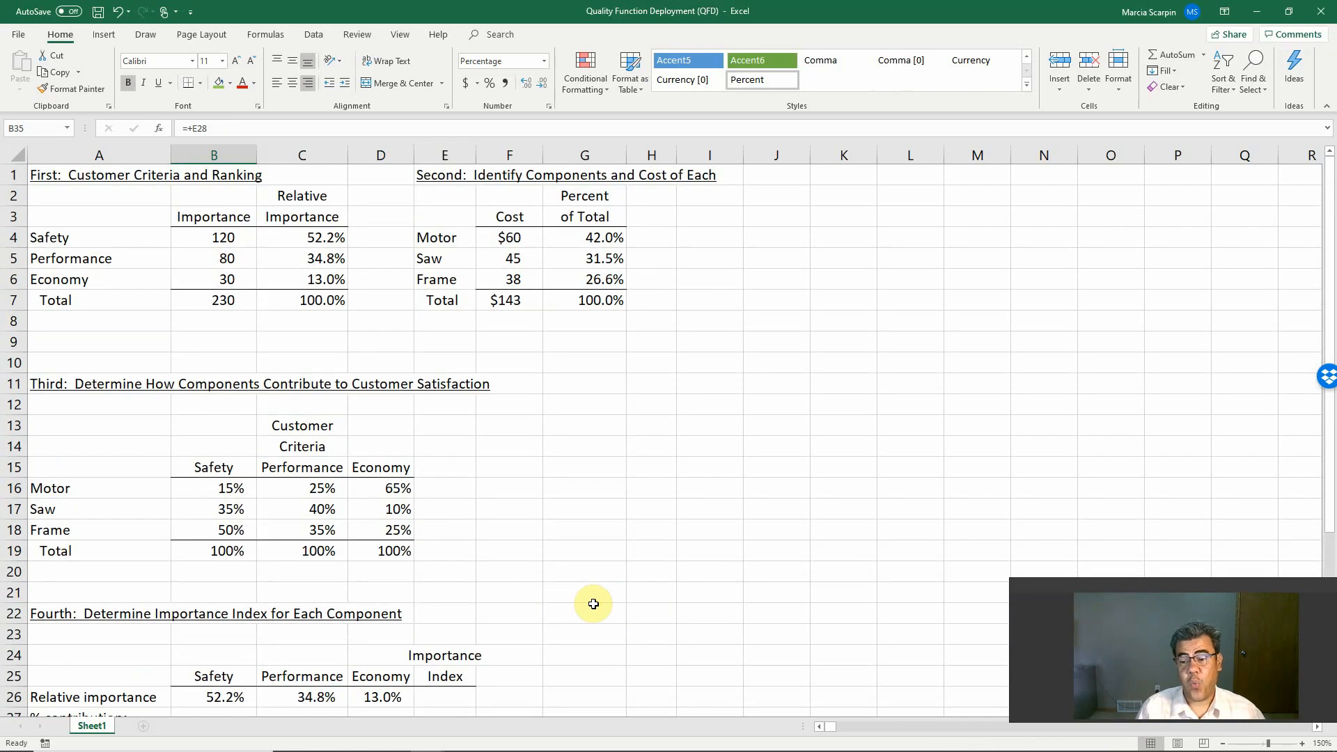
{"action": "scroll", "coordinate": [594, 605], "scroll_direction": "down", "scroll_amount": 5}
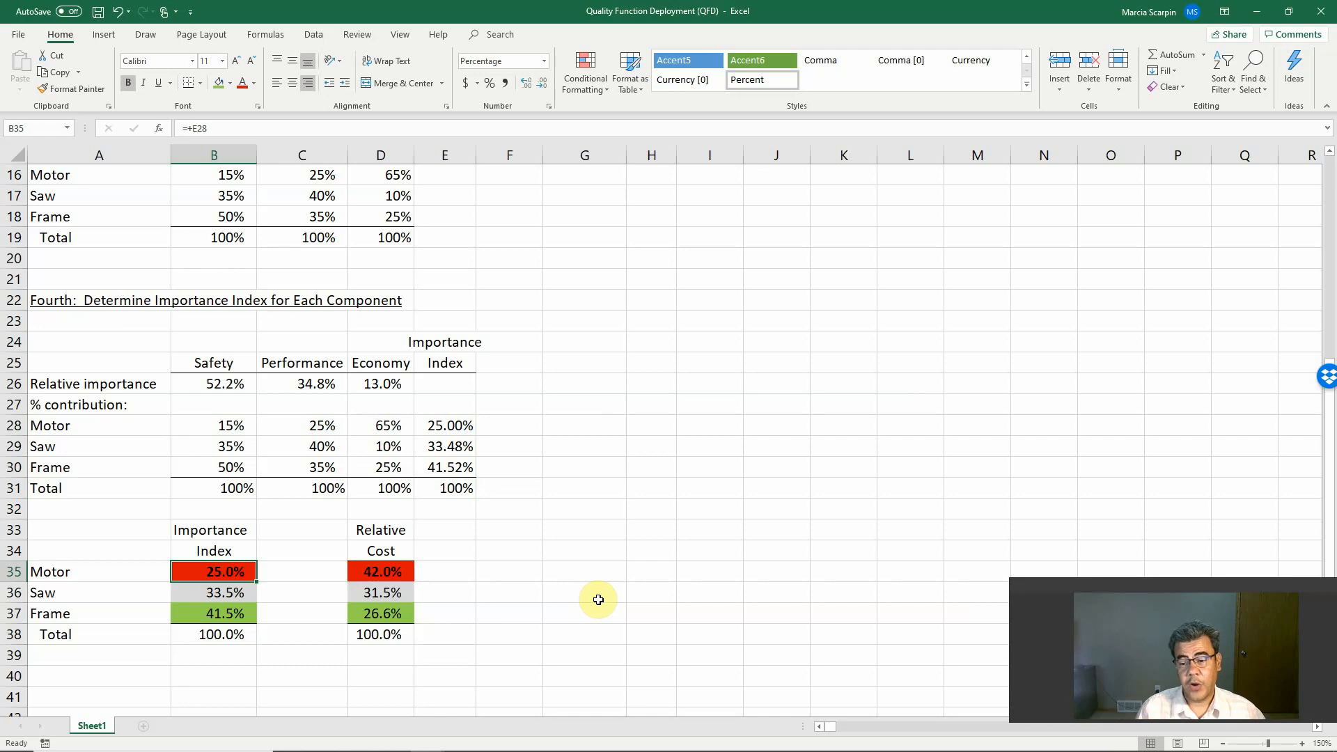
{"action": "left_click", "coordinate": [232, 614]}
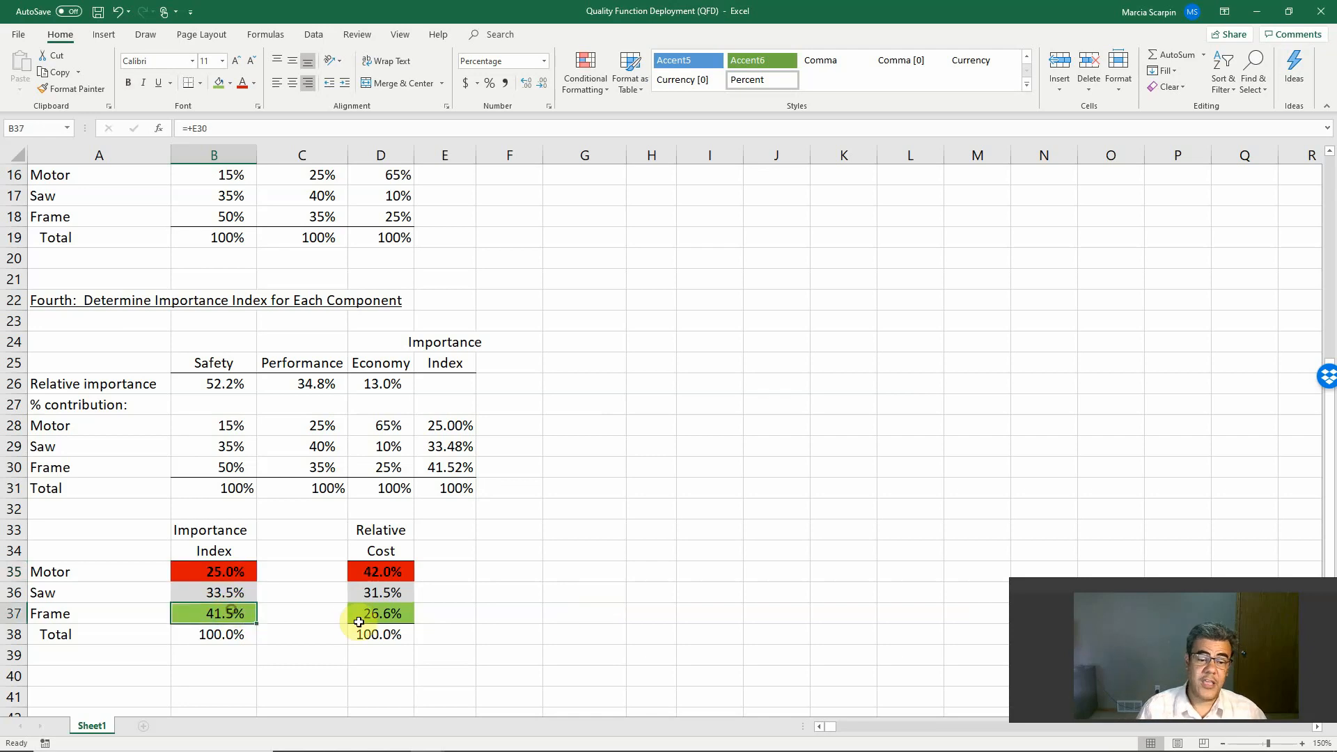
{"action": "left_click", "coordinate": [377, 614]}
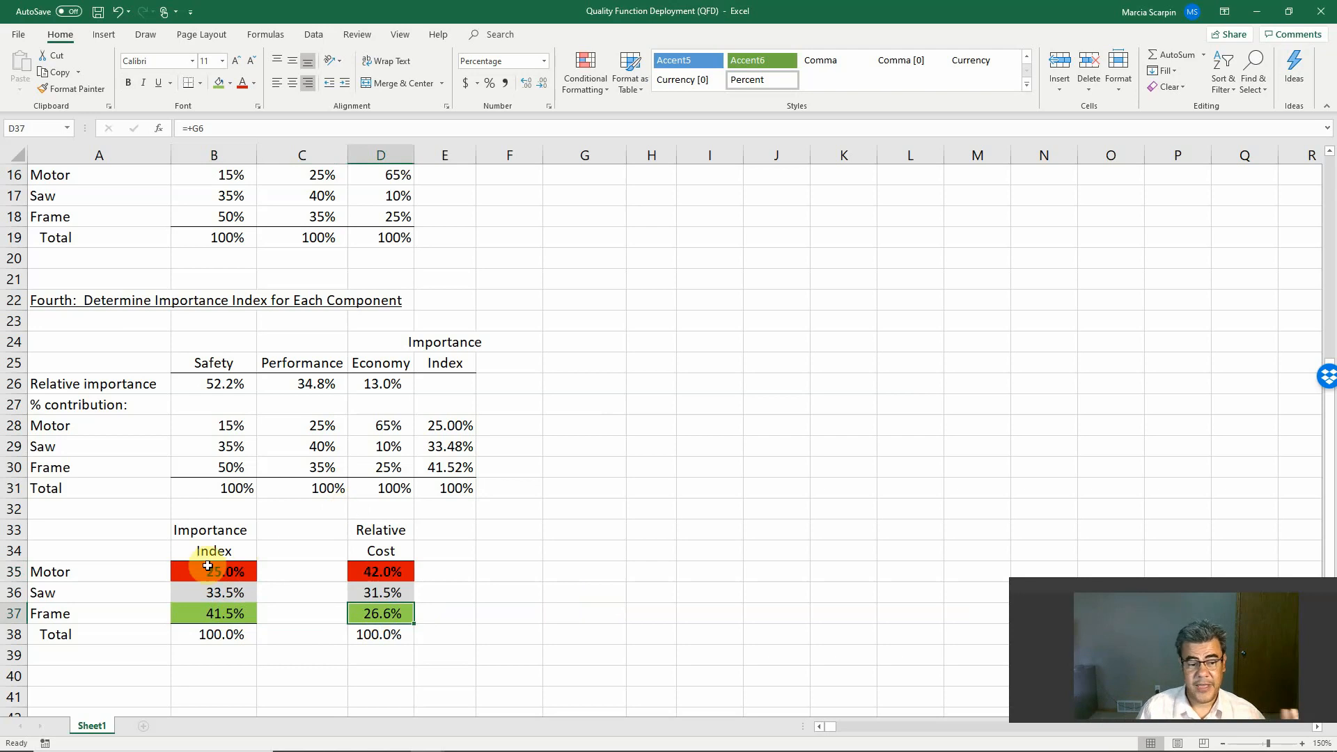
{"action": "left_click", "coordinate": [217, 571]}
{"action": "left_click", "coordinate": [365, 579]}
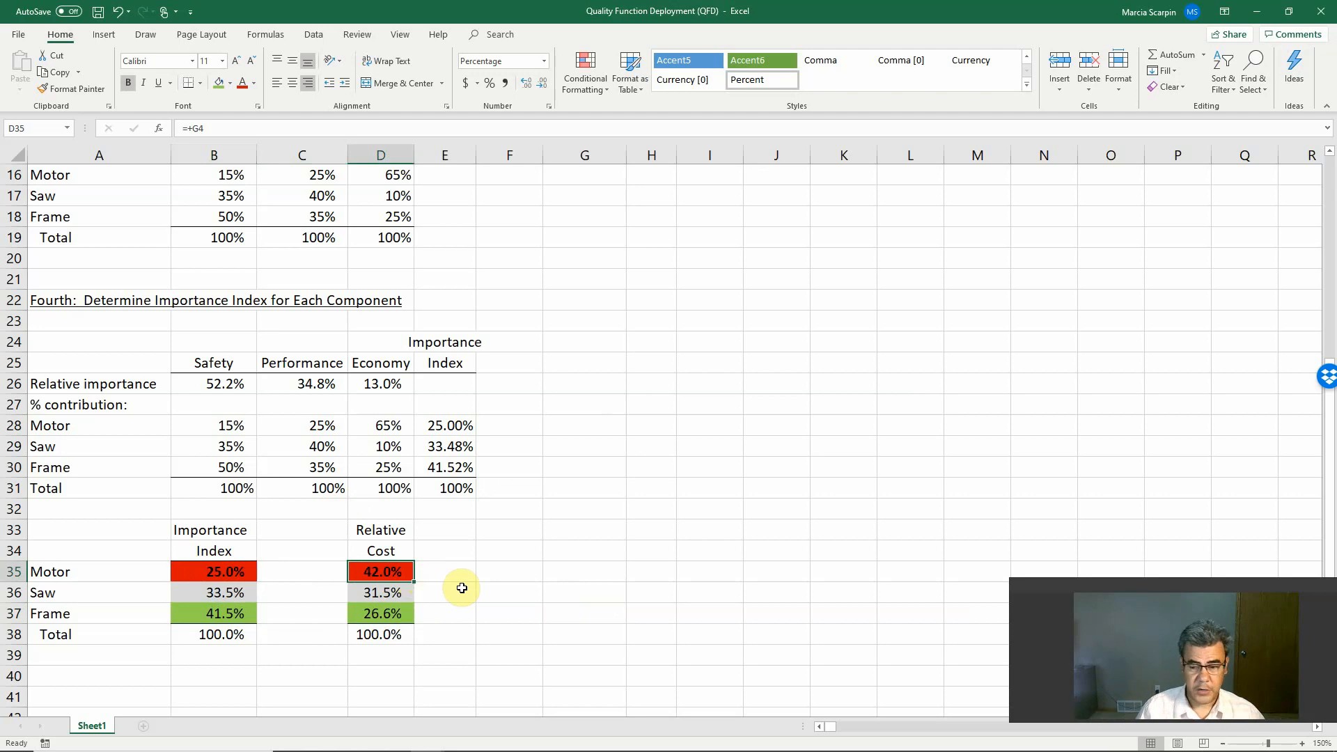
Switch to the PowerPoint slide show and display the closing Thank you slide
{"action": "key", "text": "alt+Tab"}
{"action": "left_click", "coordinate": [545, 536]}
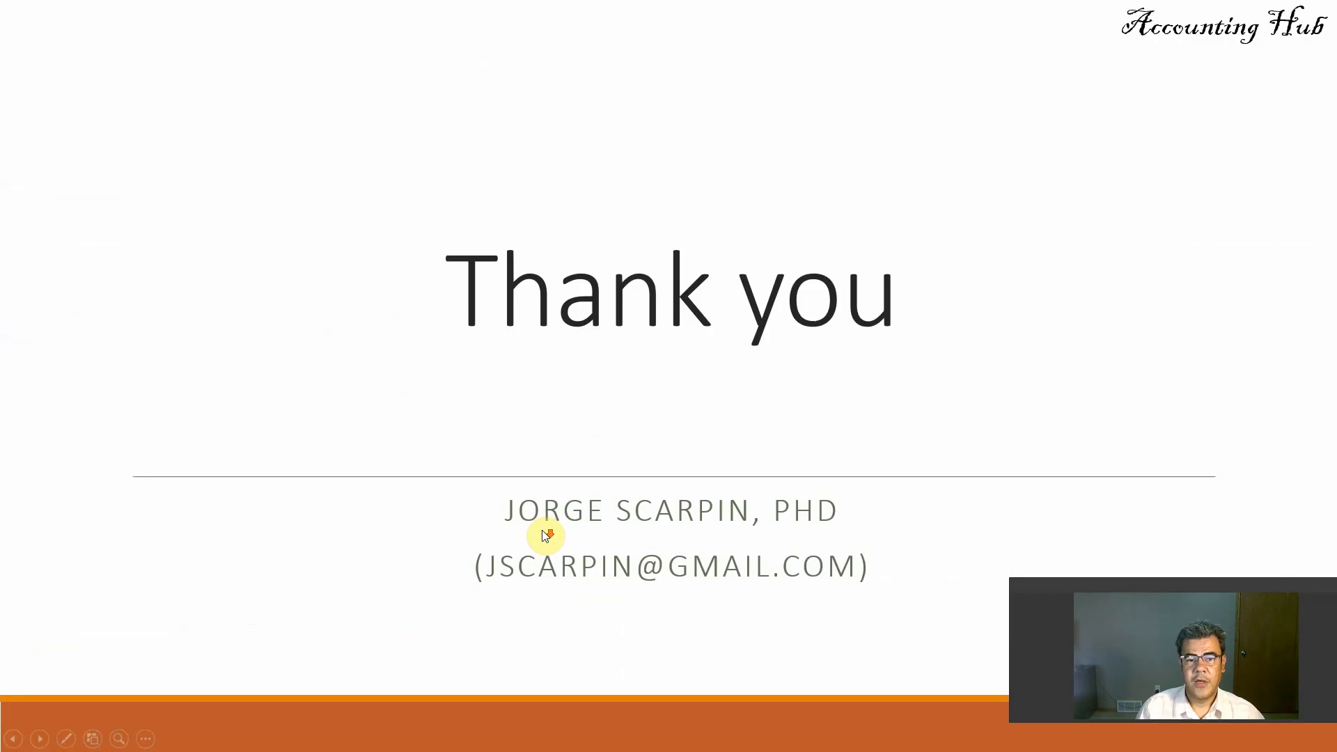